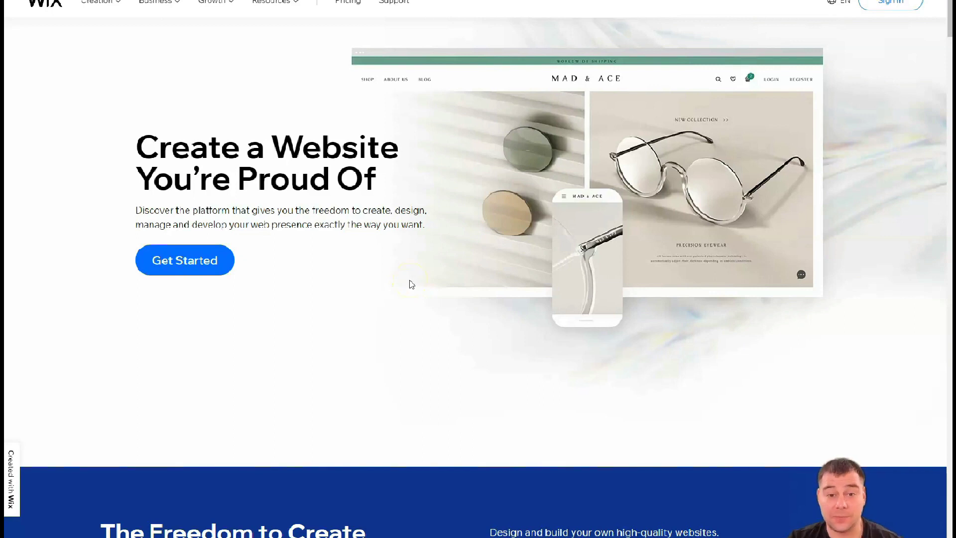
Step: Browse the Wix page and click Get Started to begin a new site
scroll(408, 278, down, 4)
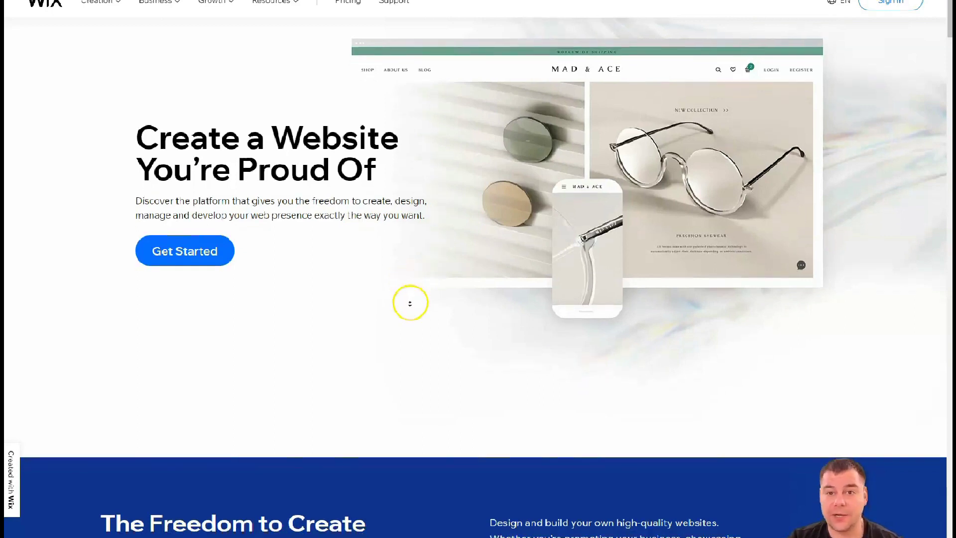
scroll(408, 307, down, 5)
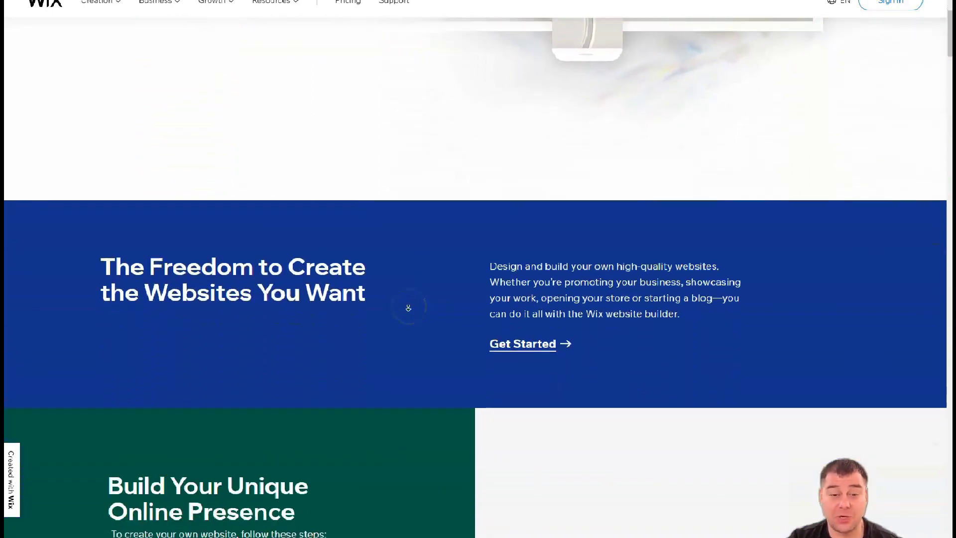
scroll(408, 308, down, 5)
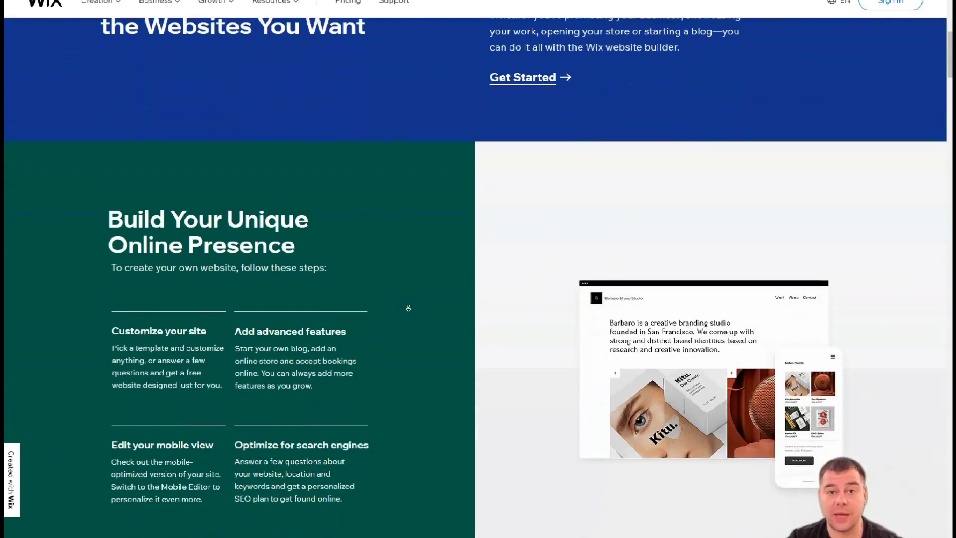
scroll(408, 308, down, 5)
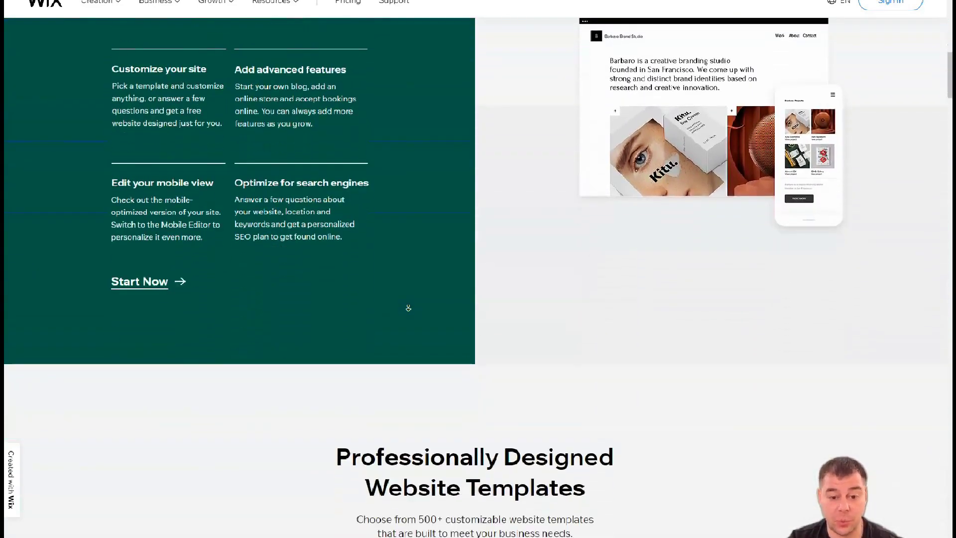
scroll(408, 307, down, 5)
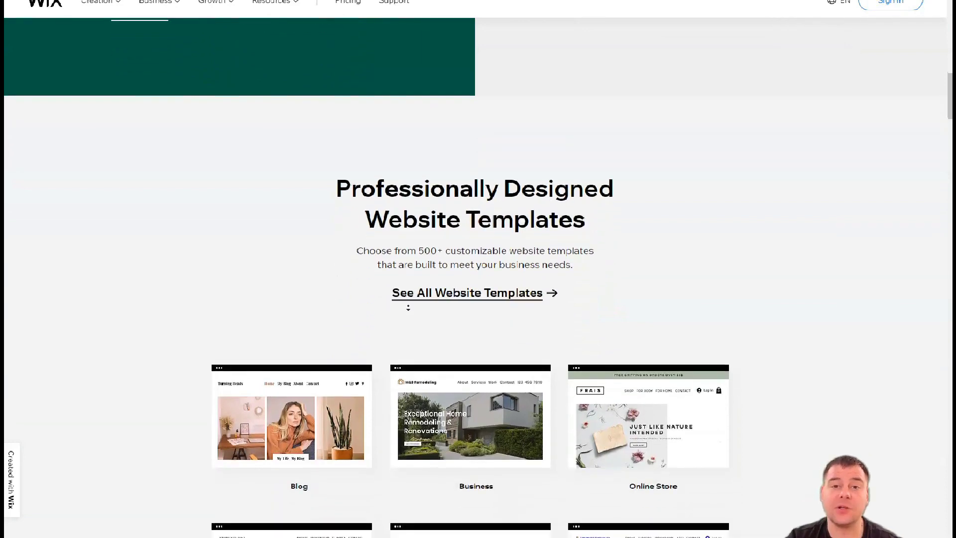
scroll(409, 307, down, 5)
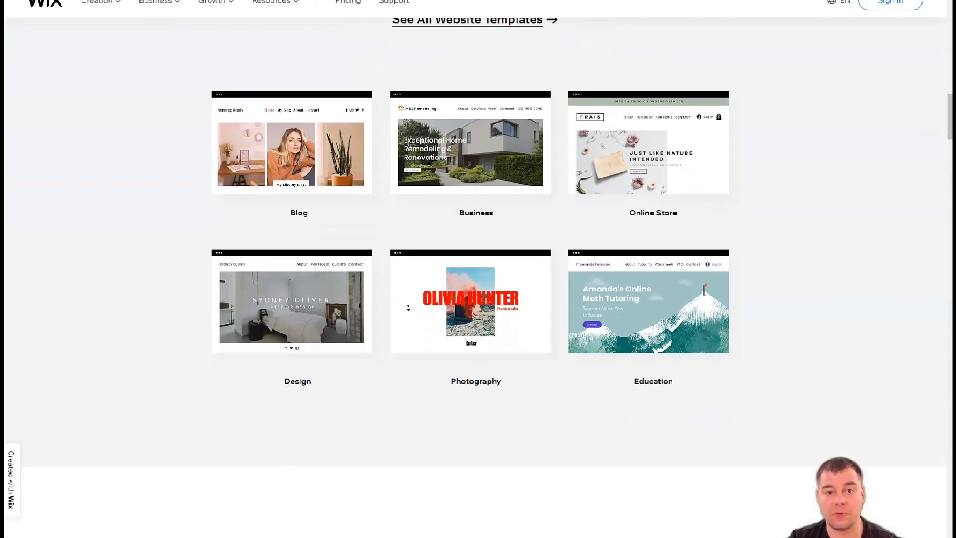
scroll(408, 308, down, 5)
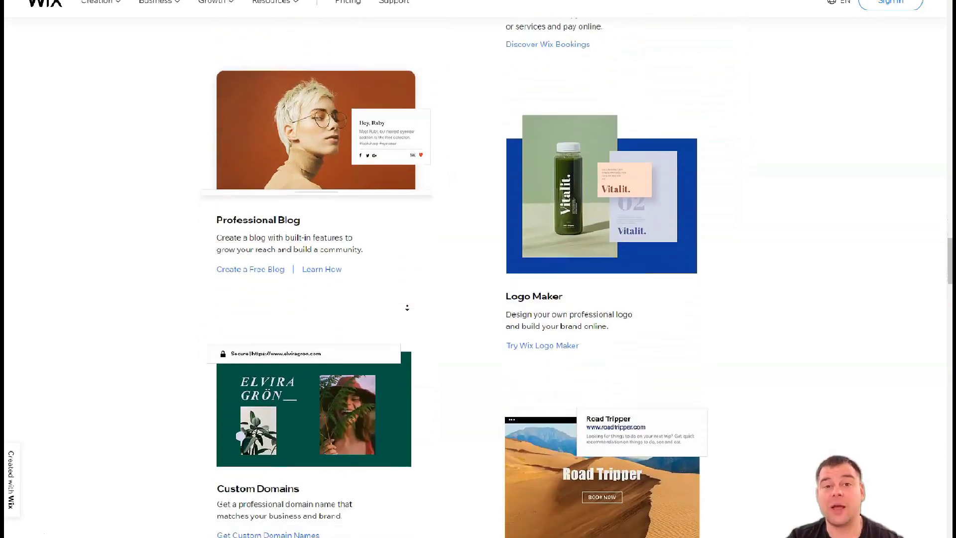
scroll(407, 308, down, 5)
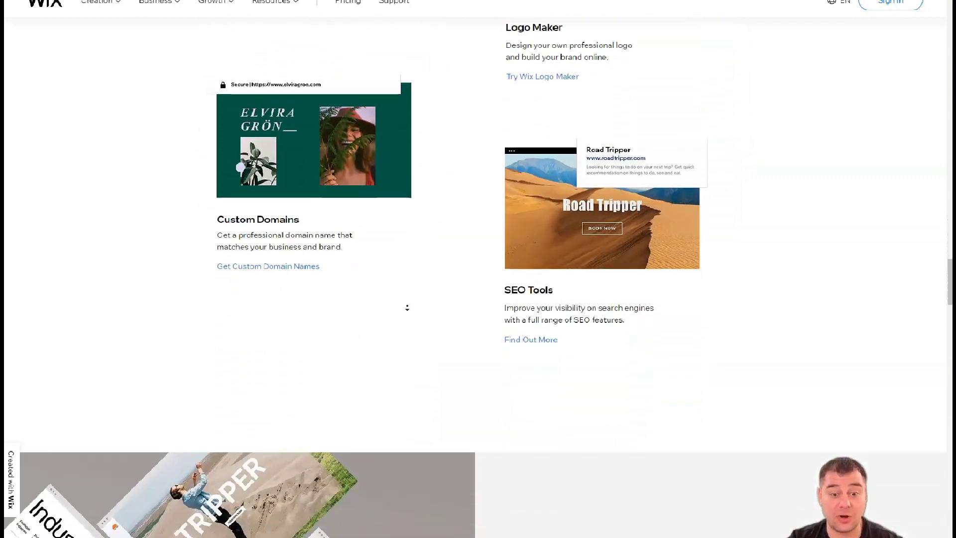
scroll(410, 308, down, 5)
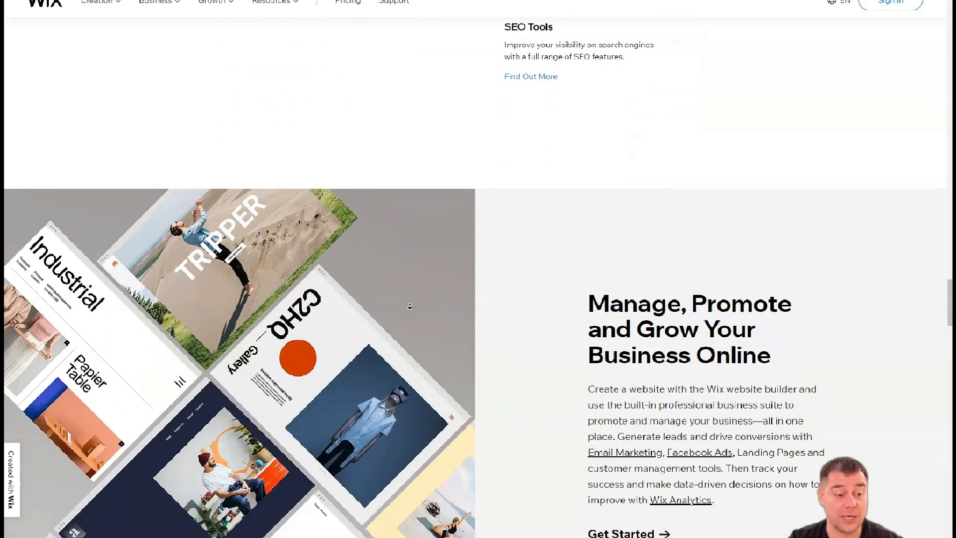
scroll(408, 313, down, 8)
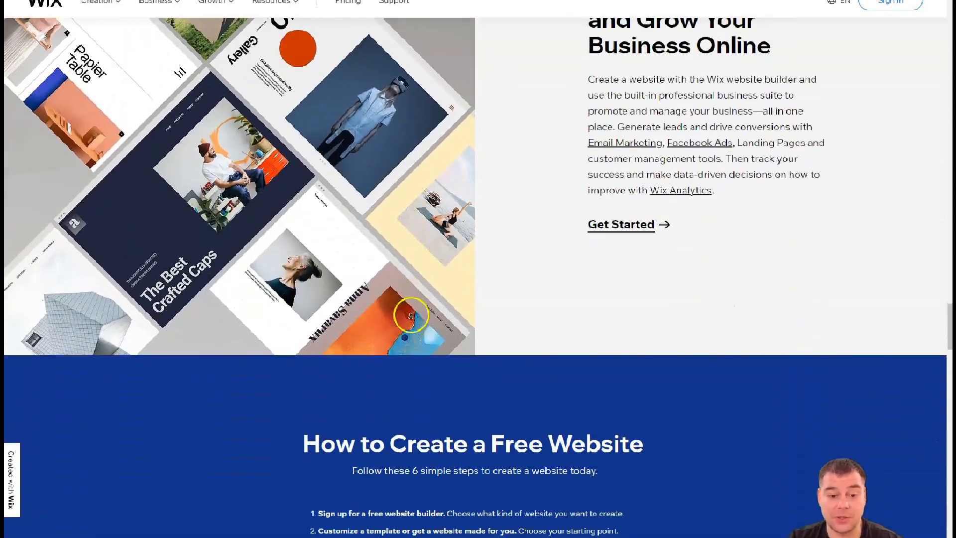
scroll(410, 312, down, 6)
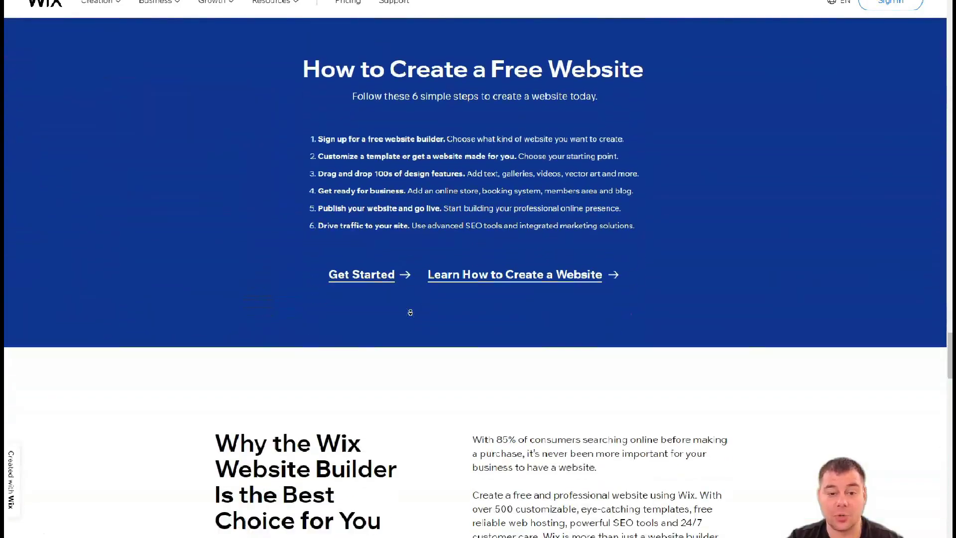
scroll(411, 310, down, 5)
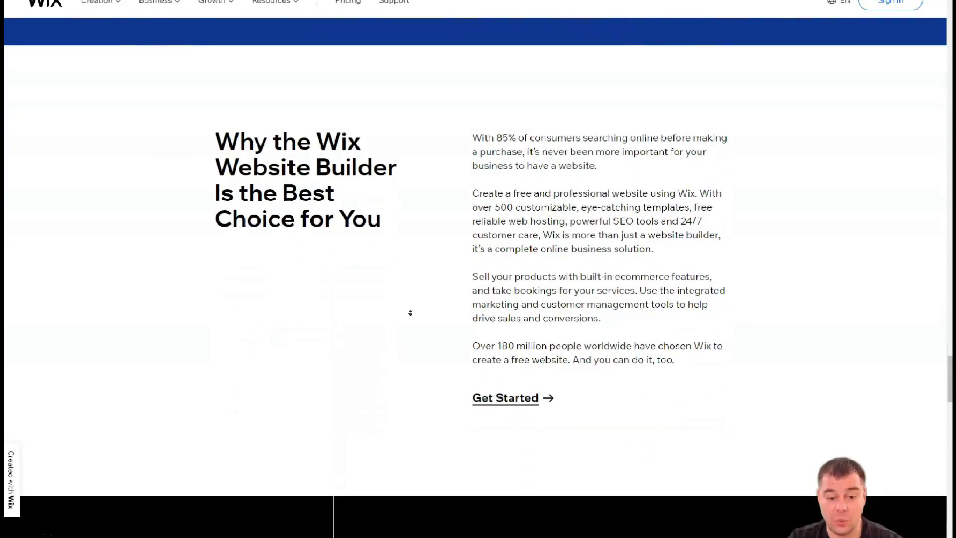
scroll(412, 278, down, 1)
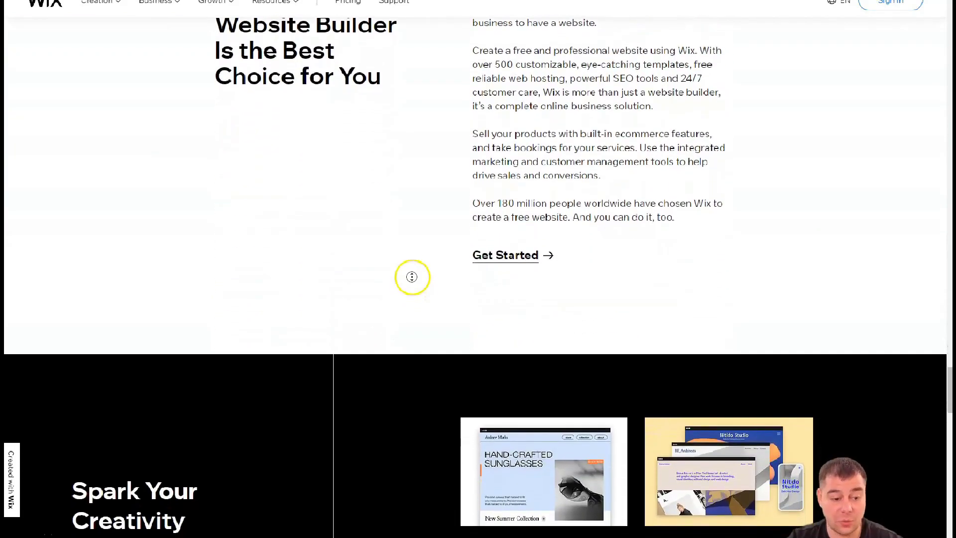
scroll(406, 258, up, 2)
scroll(413, 249, up, 5)
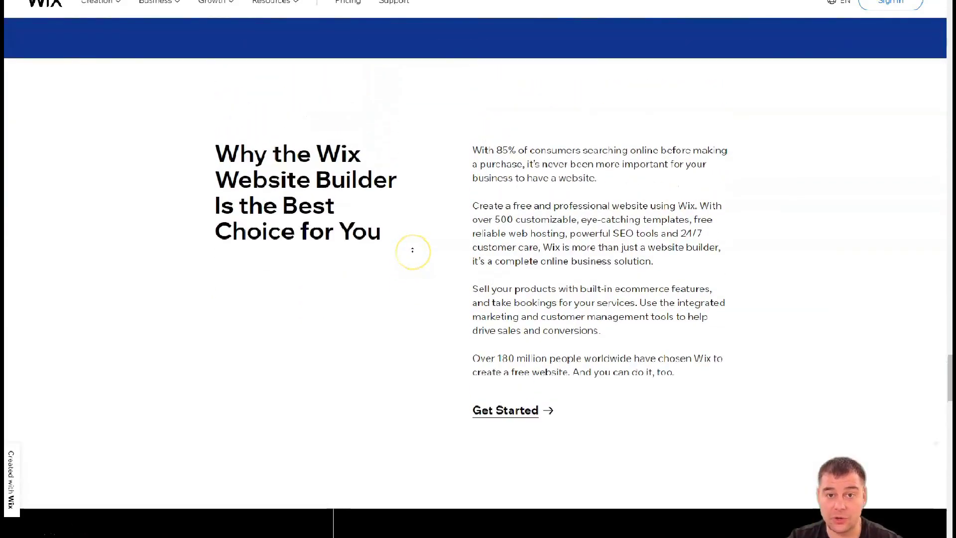
scroll(412, 249, up, 5)
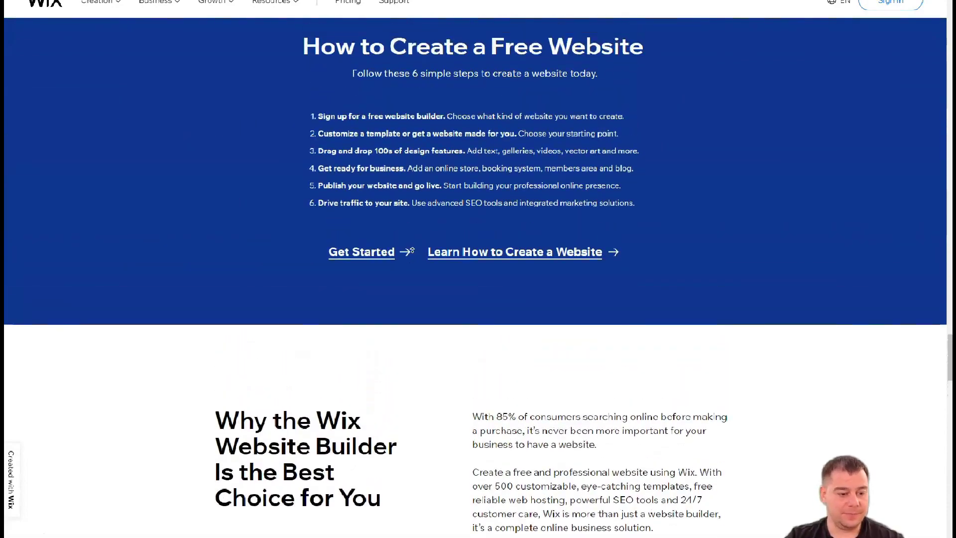
scroll(411, 250, up, 6)
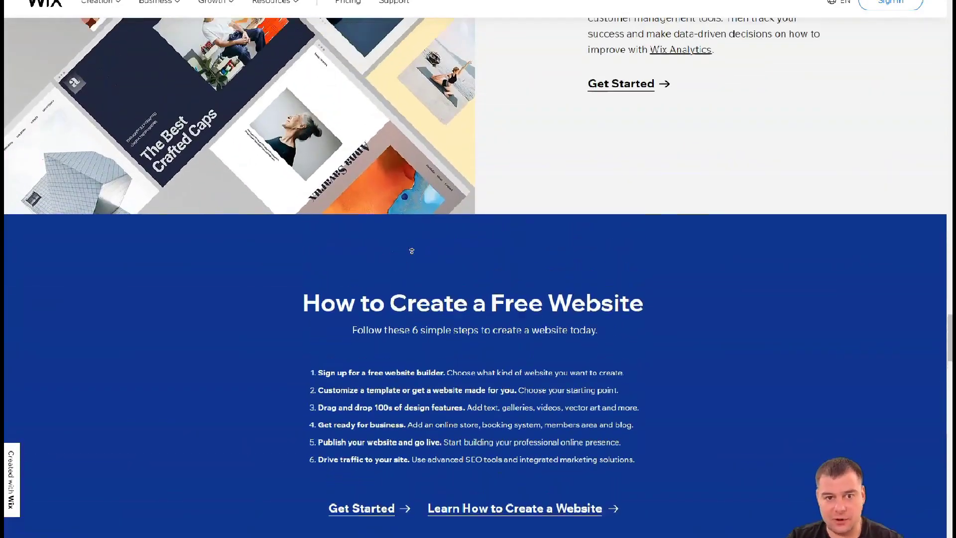
scroll(413, 246, up, 7)
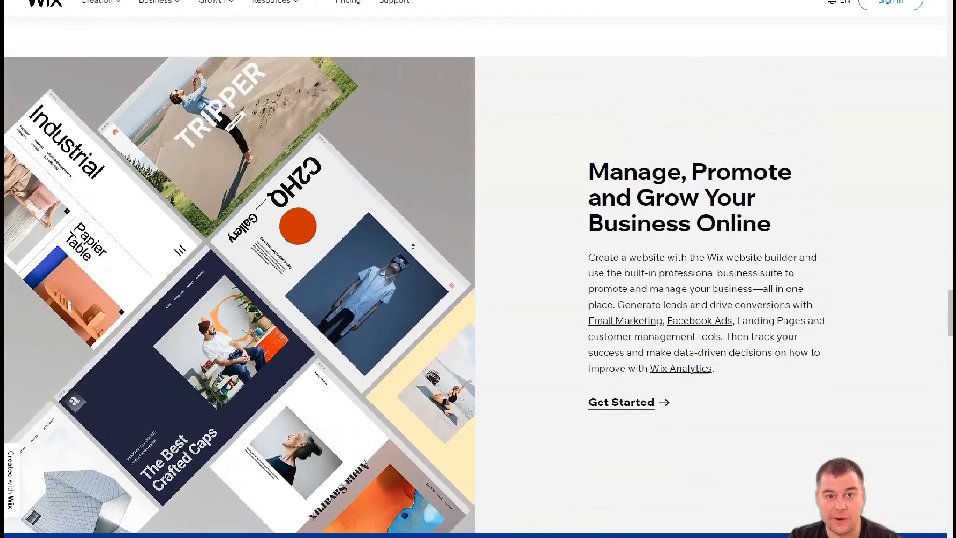
scroll(412, 246, up, 6)
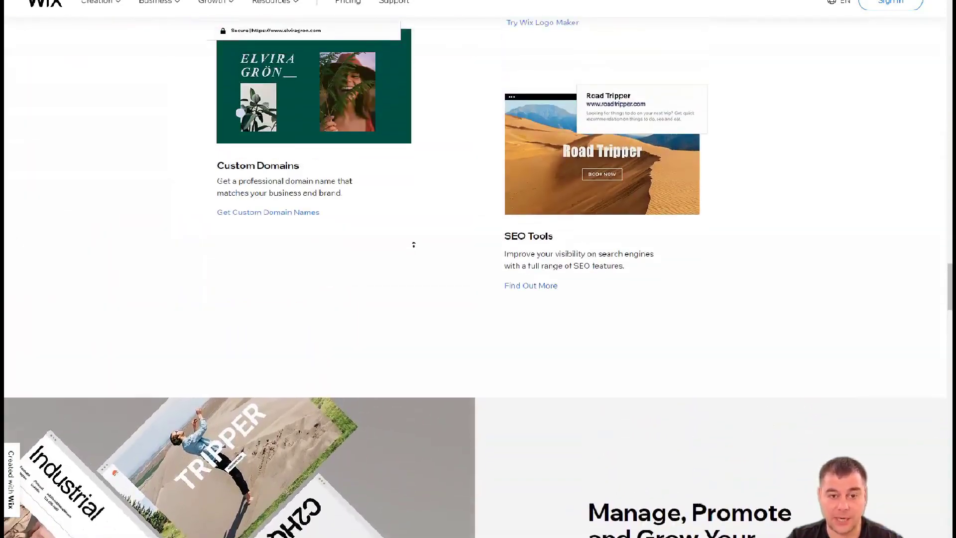
click(420, 243)
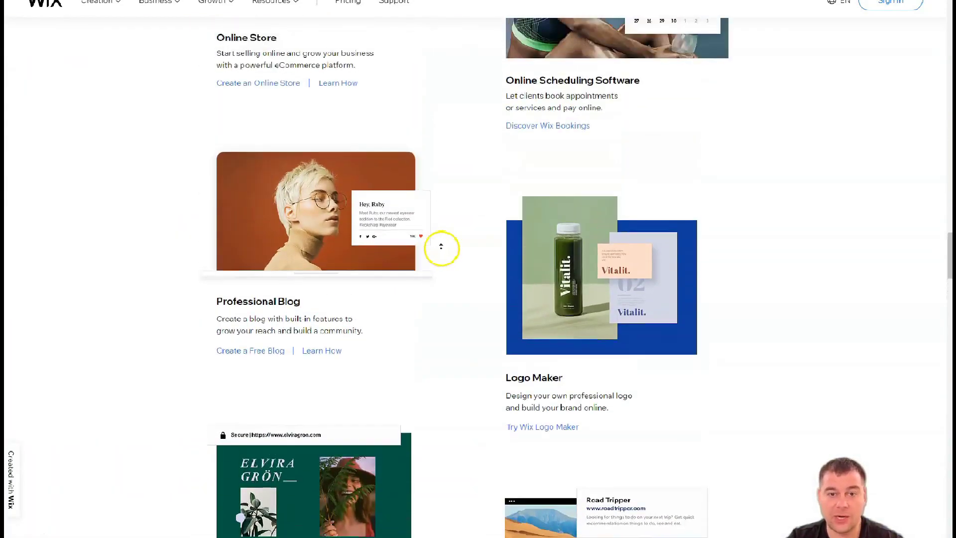
Step: Choose Fitness as the kind of website to create
scroll(449, 239, up, 5)
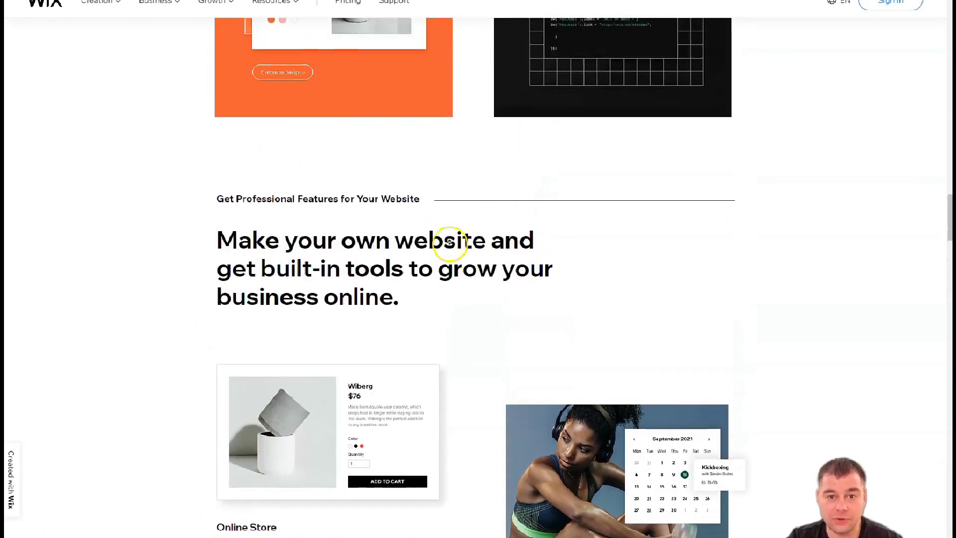
scroll(452, 242, up, 9)
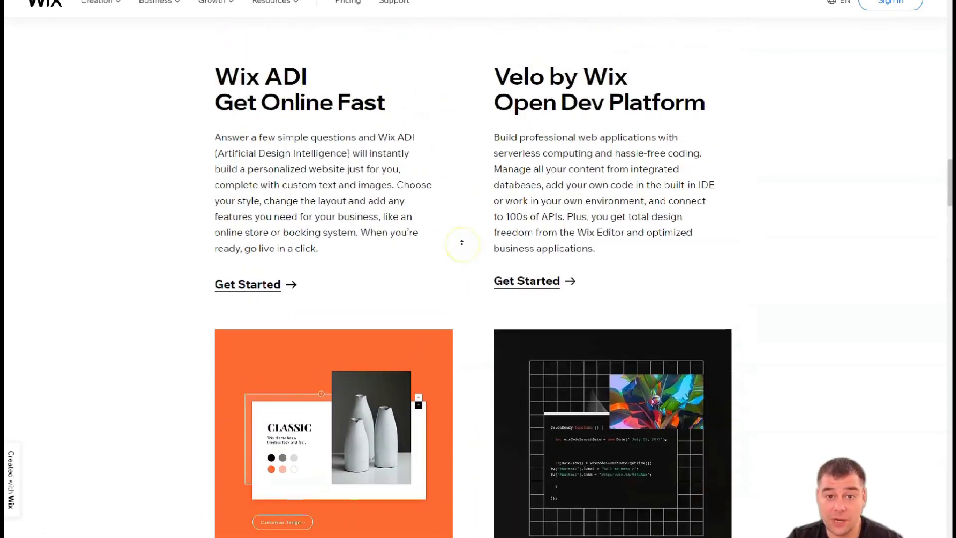
scroll(462, 243, up, 9)
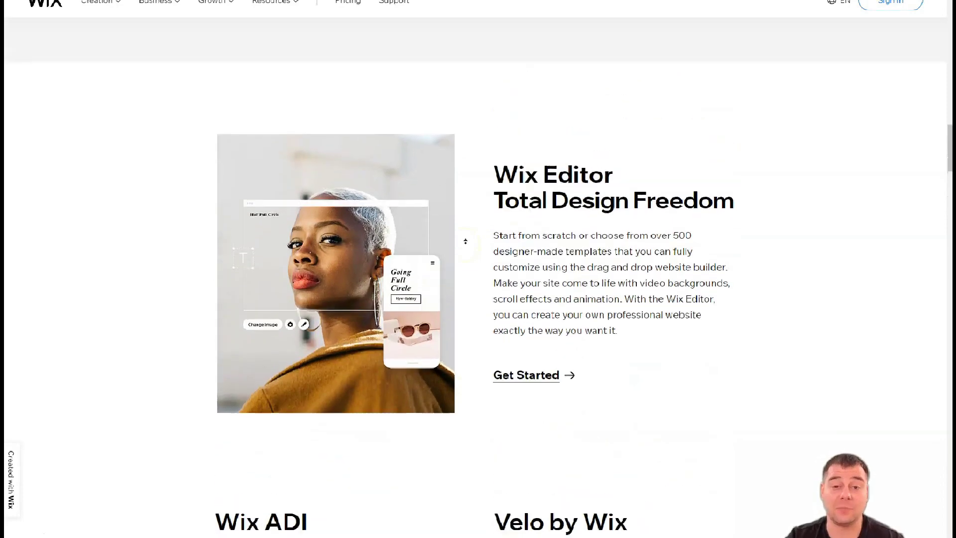
scroll(466, 241, up, 10)
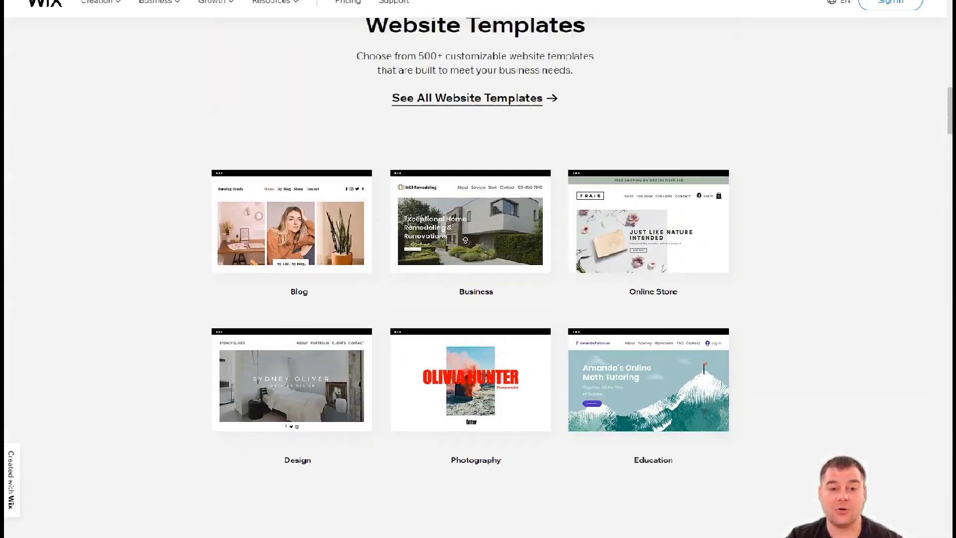
scroll(465, 240, up, 10)
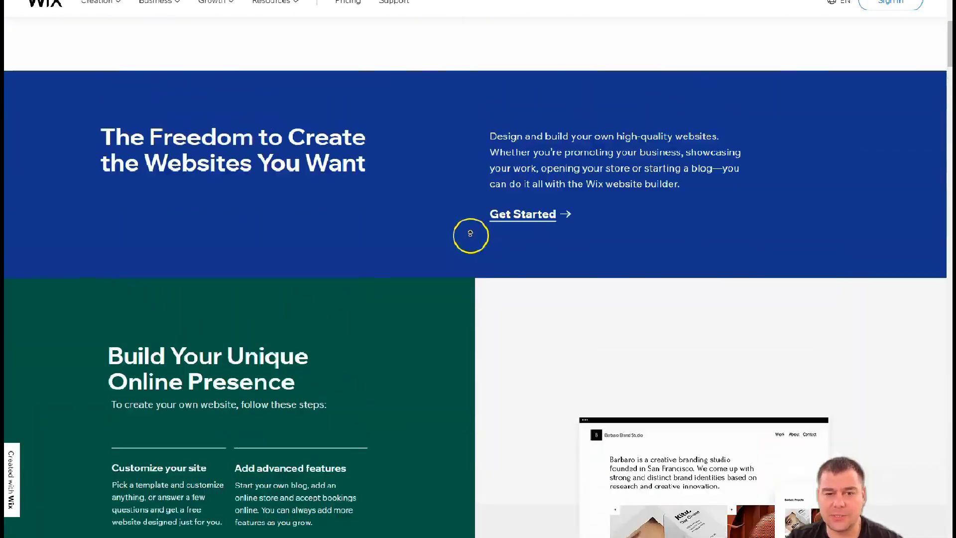
scroll(465, 235, up, 6)
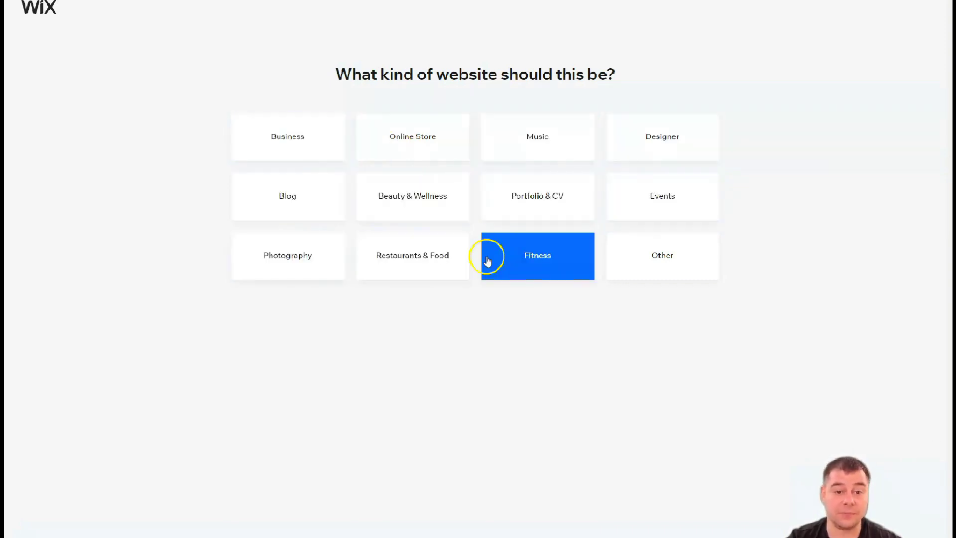
click(661, 268)
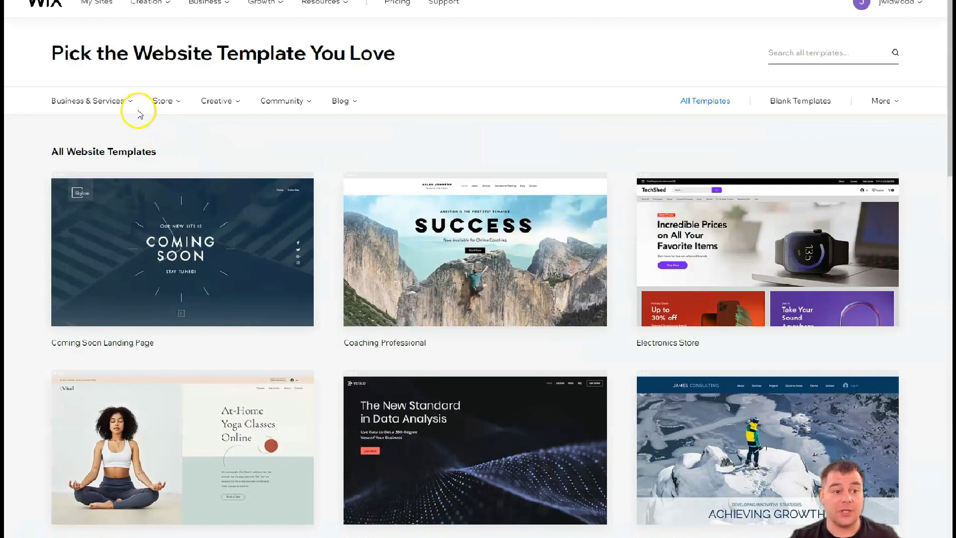
Step: Filter the template gallery to show only the blank website templates
mouse_move(131, 104)
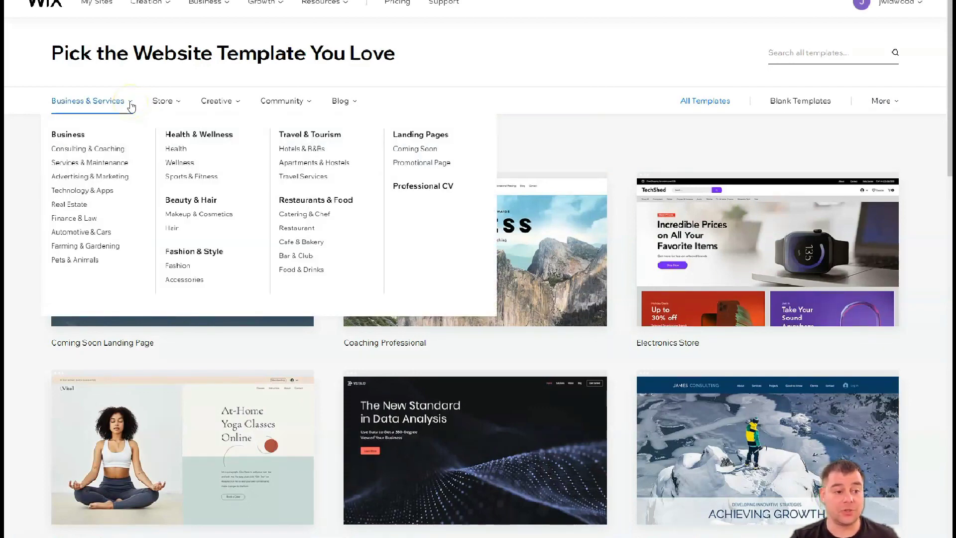
mouse_move(222, 102)
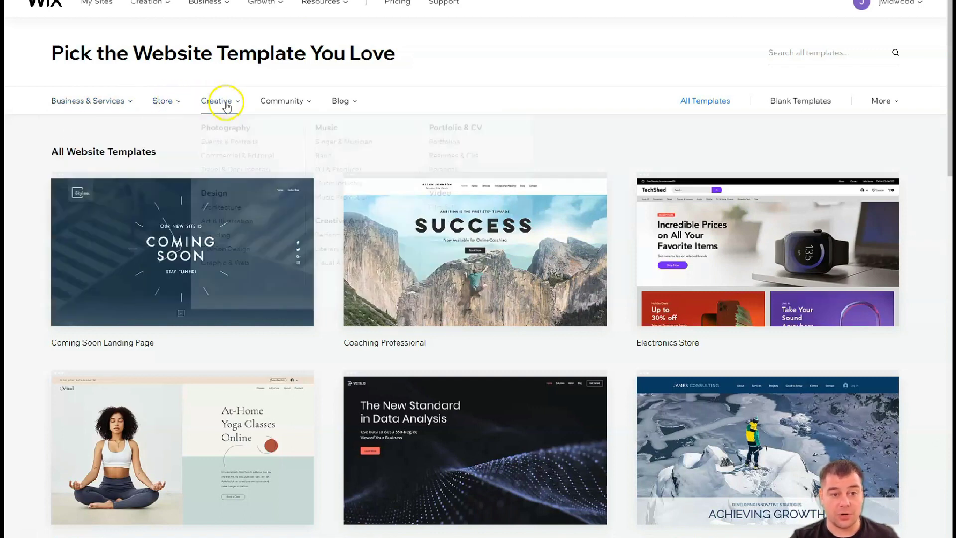
mouse_move(350, 105)
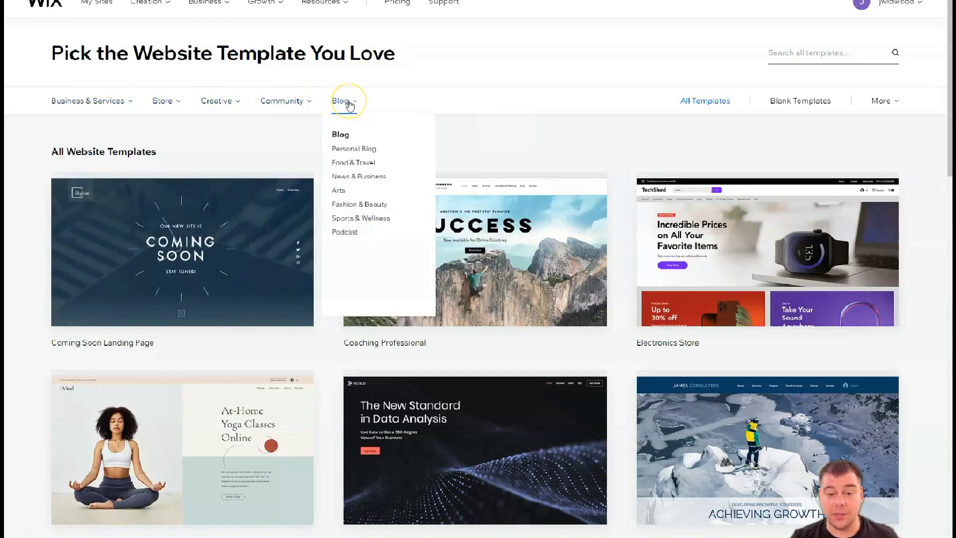
click(800, 103)
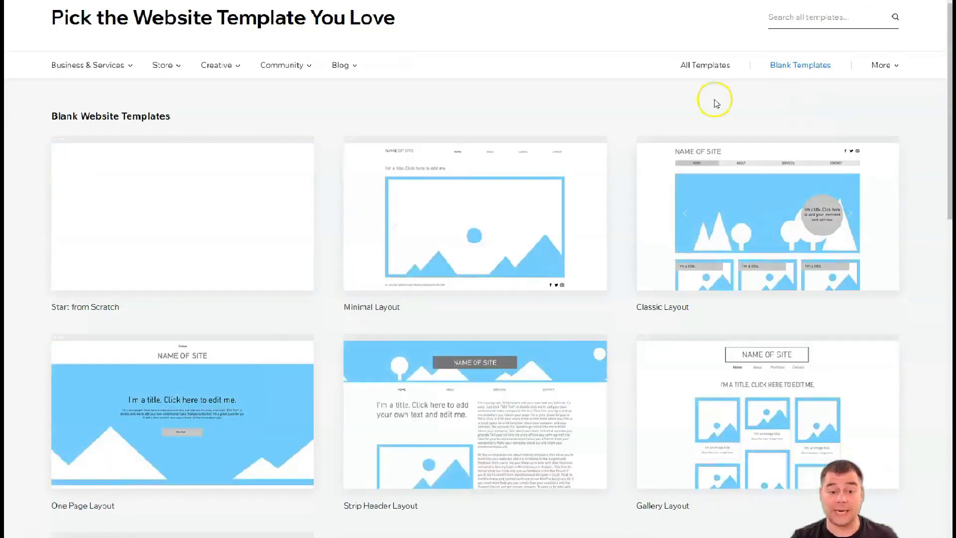
mouse_move(182, 189)
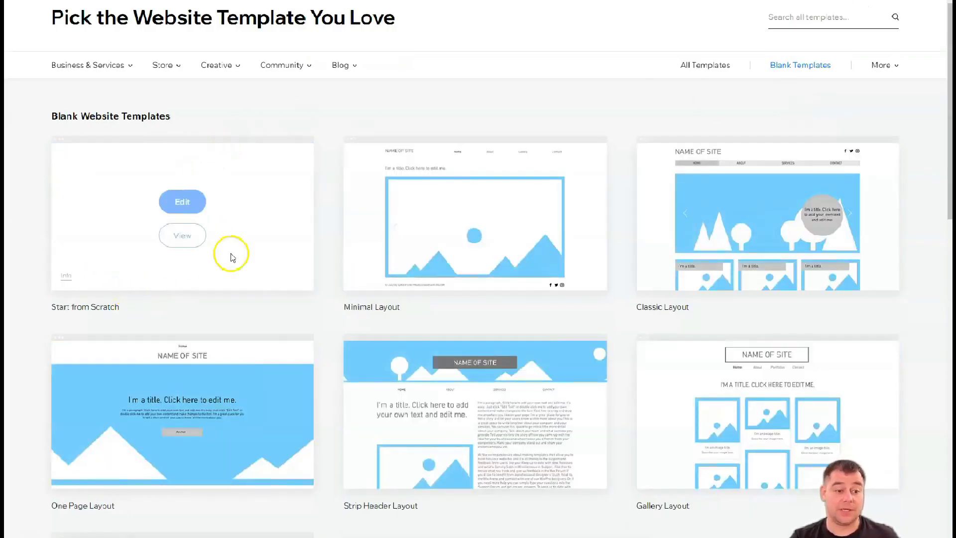
mouse_move(475, 275)
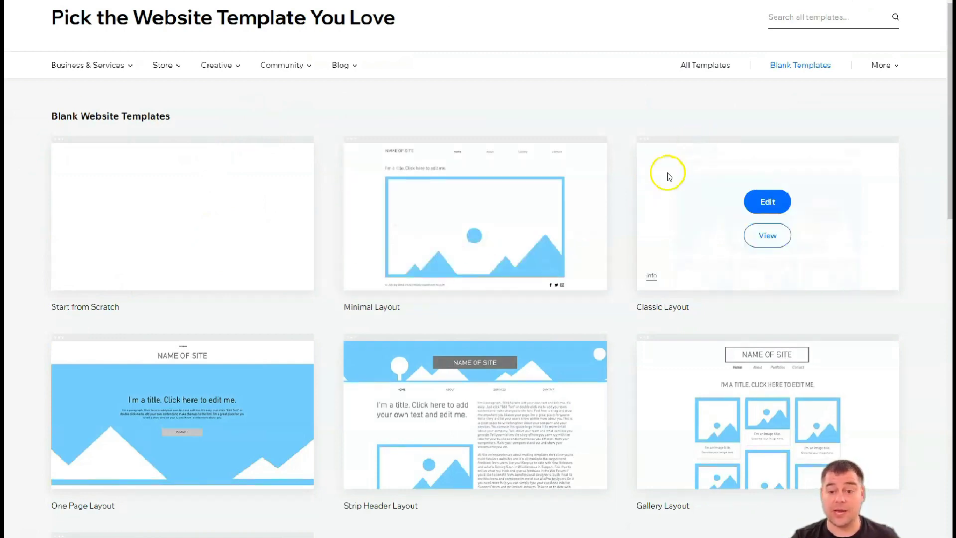
mouse_move(132, 401)
scroll(188, 399, down, 1)
scroll(188, 399, down, 2)
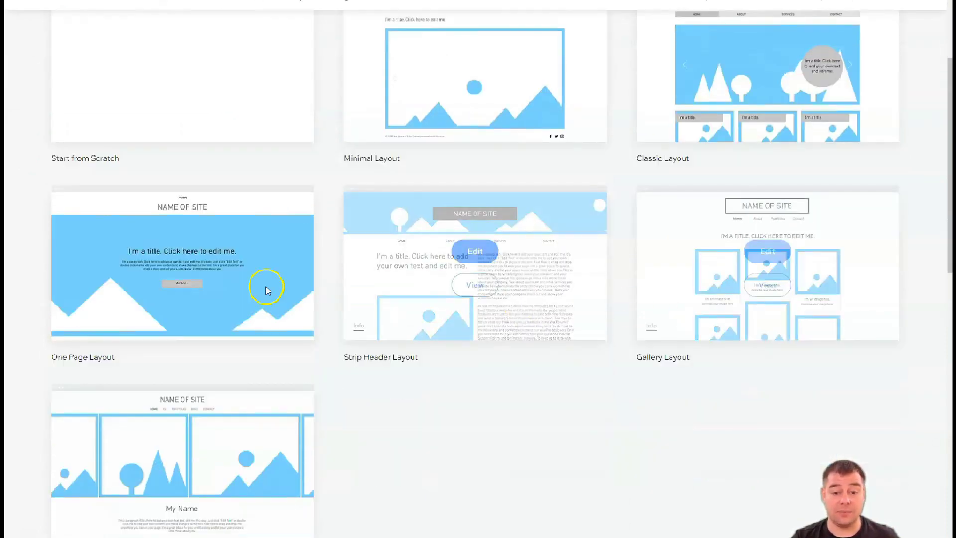
scroll(548, 305, up, 3)
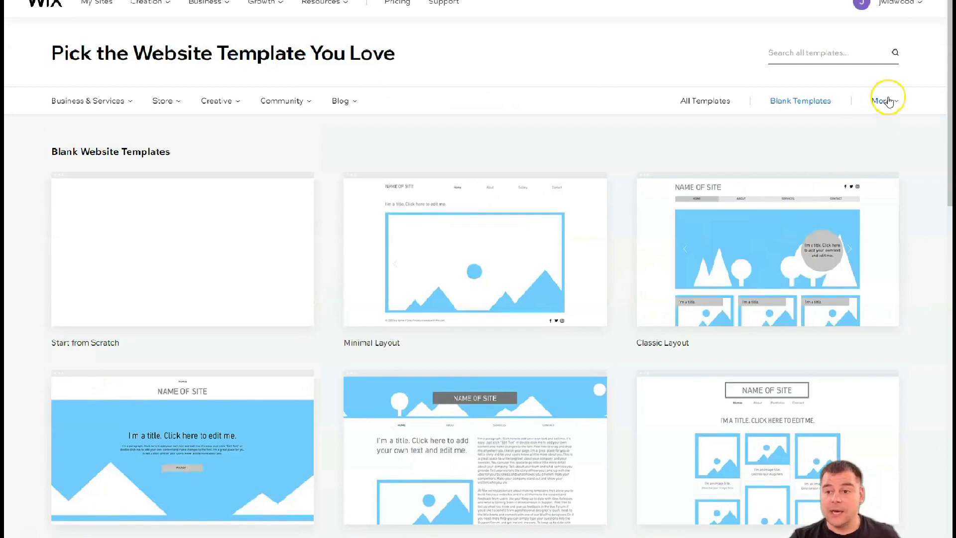
mouse_move(881, 101)
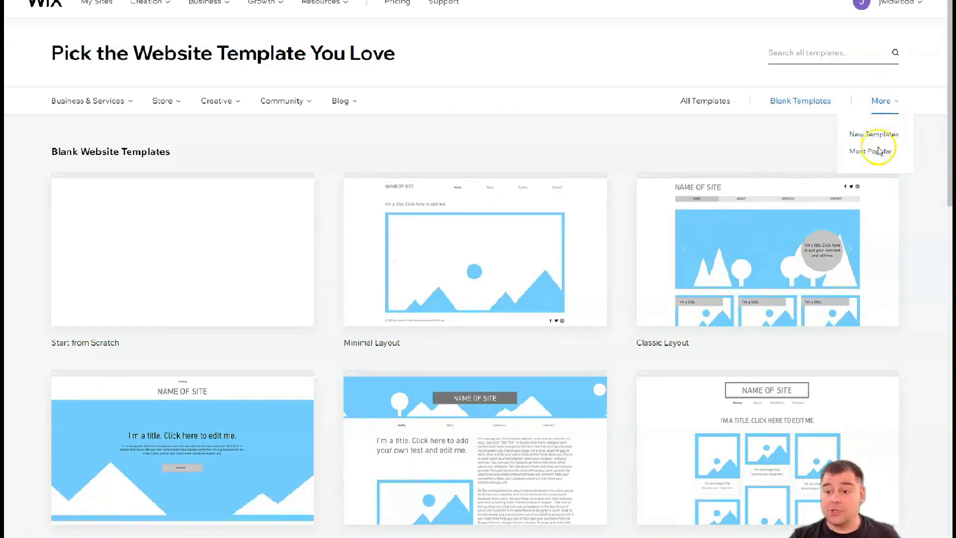
Step: Switch the template gallery to the Most Popular templates
click(878, 152)
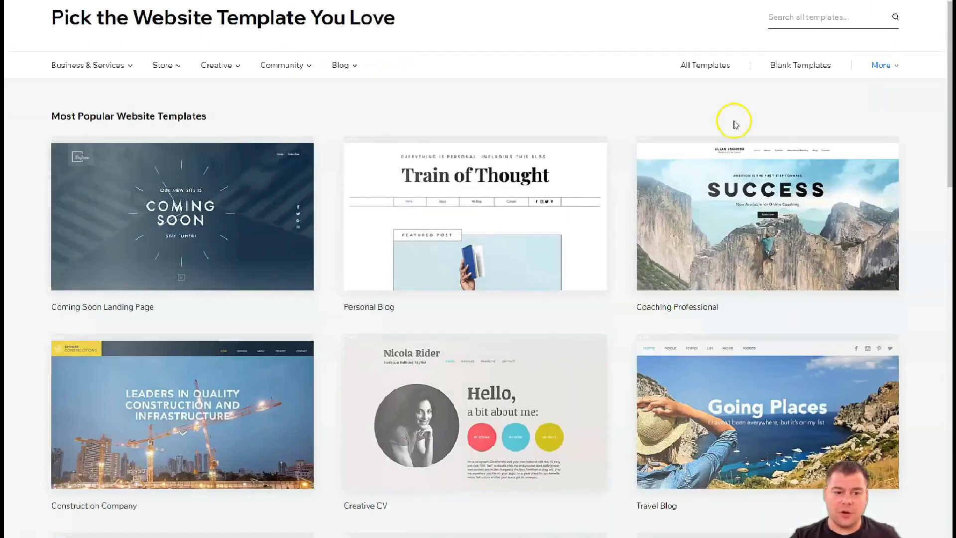
scroll(572, 288, down, 6)
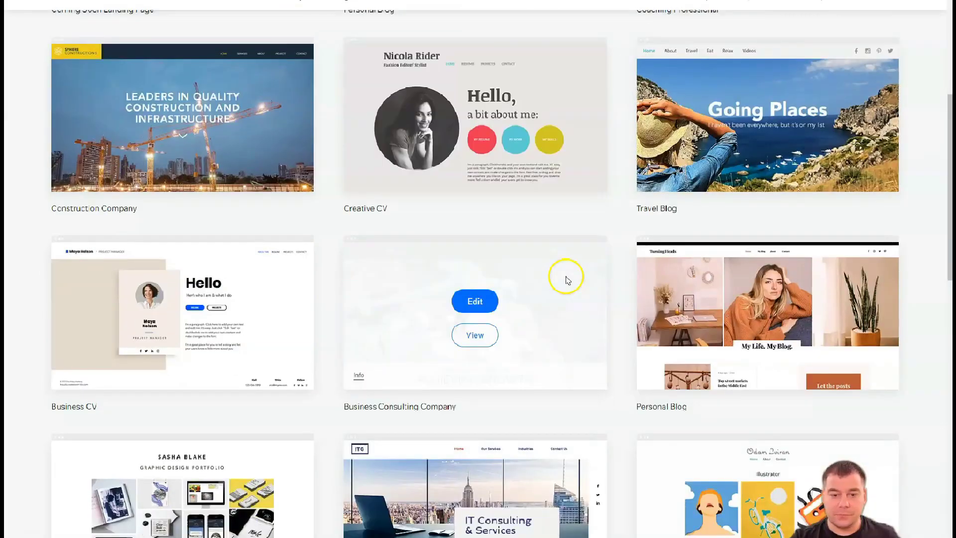
scroll(566, 276, down, 4)
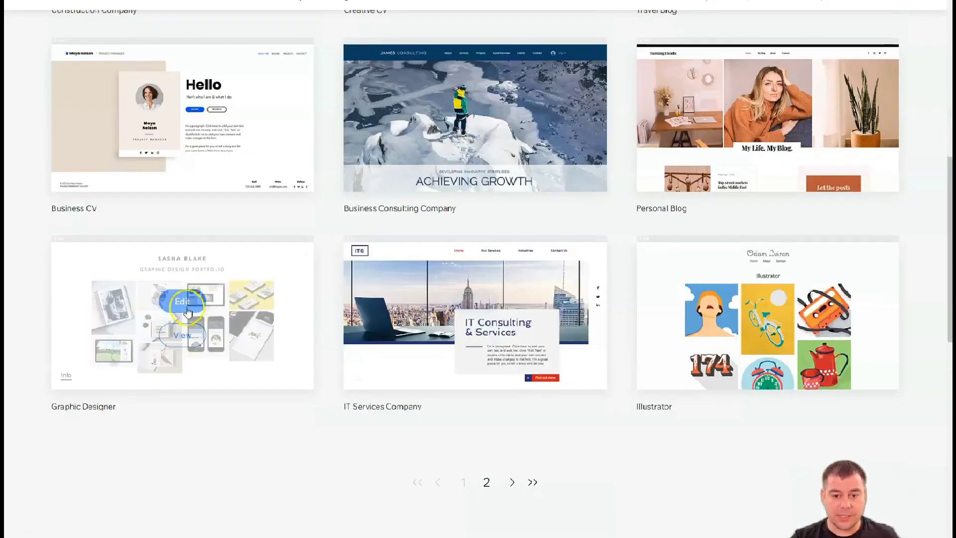
mouse_move(663, 296)
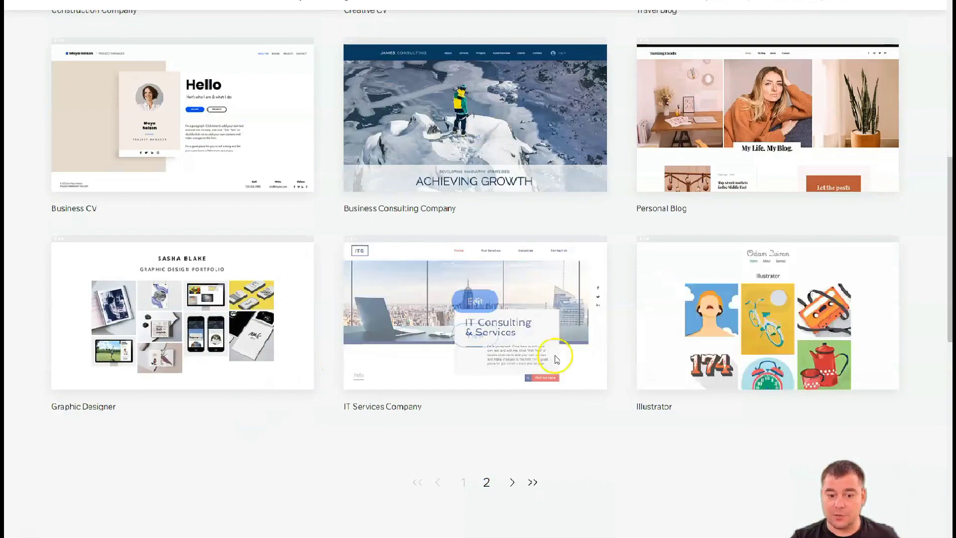
Step: Go to page 2 and open the Interior Designer template in the Editor
click(487, 482)
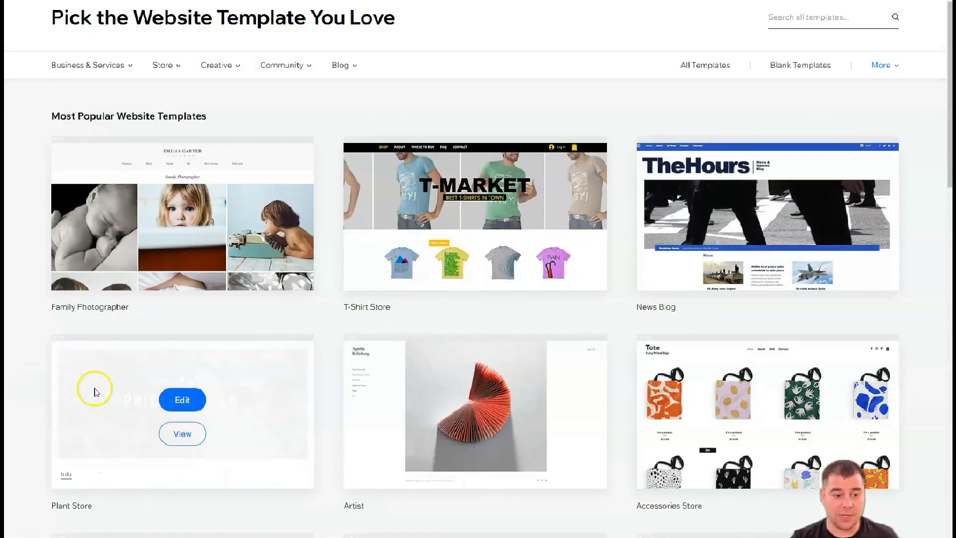
mouse_move(258, 341)
scroll(204, 381, down, 5)
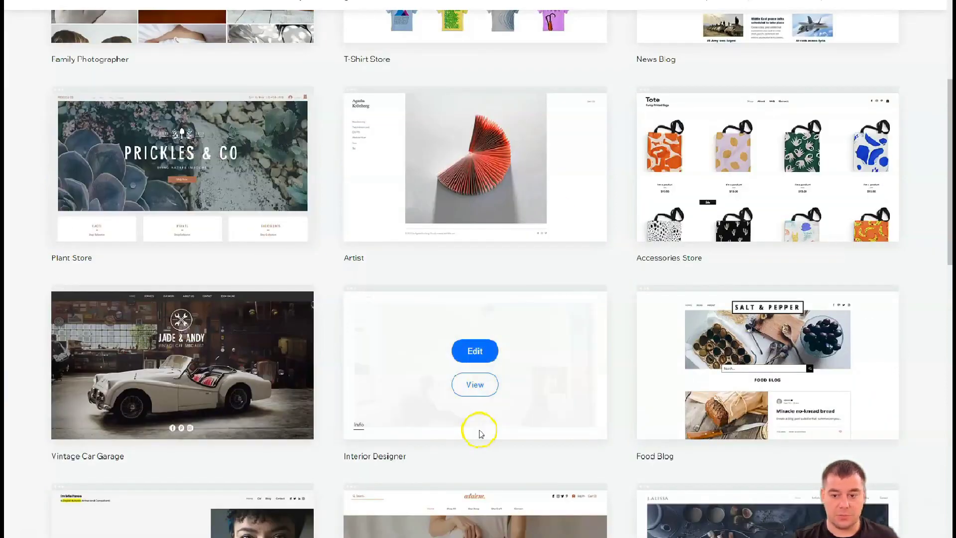
click(474, 349)
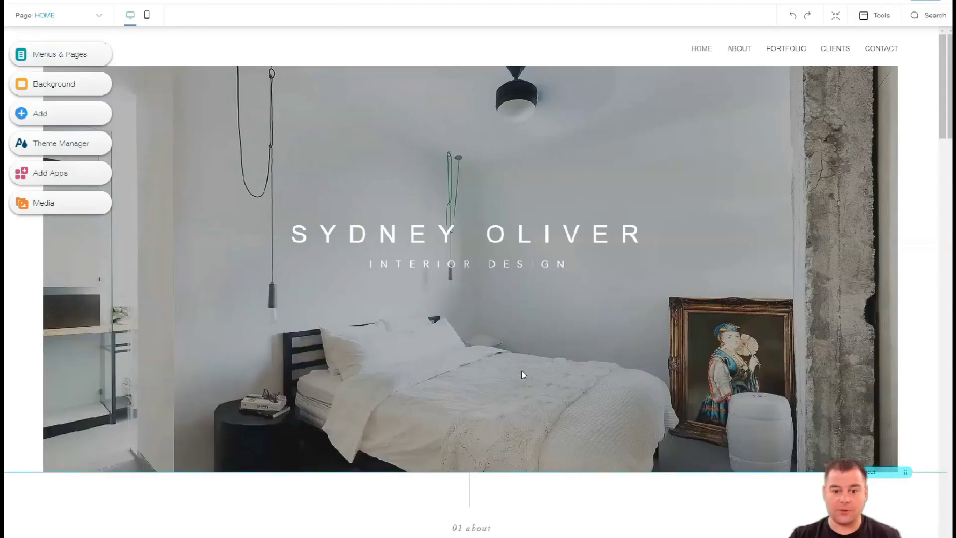
Step: Close the header's tool panel and review the hero, about, portfolio, clients and contact sections
click(522, 358)
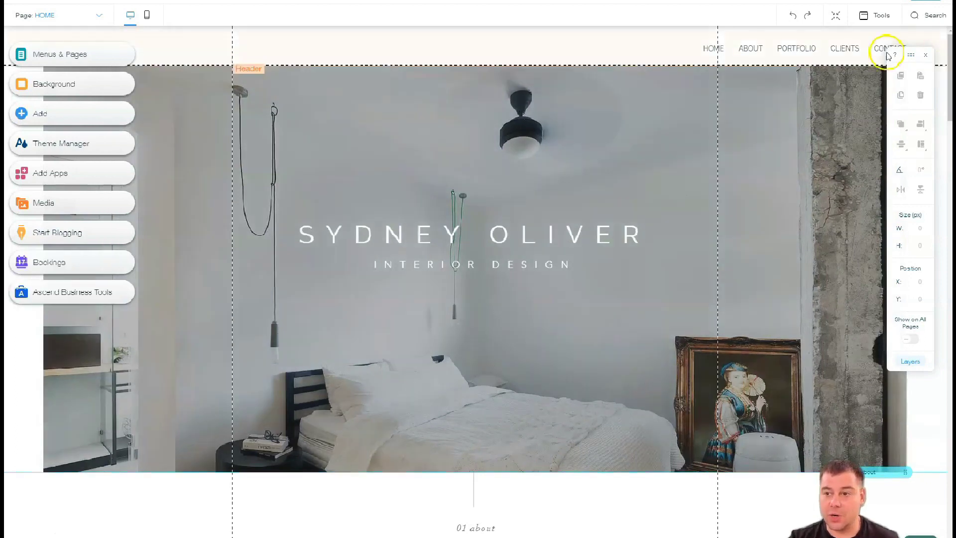
click(925, 56)
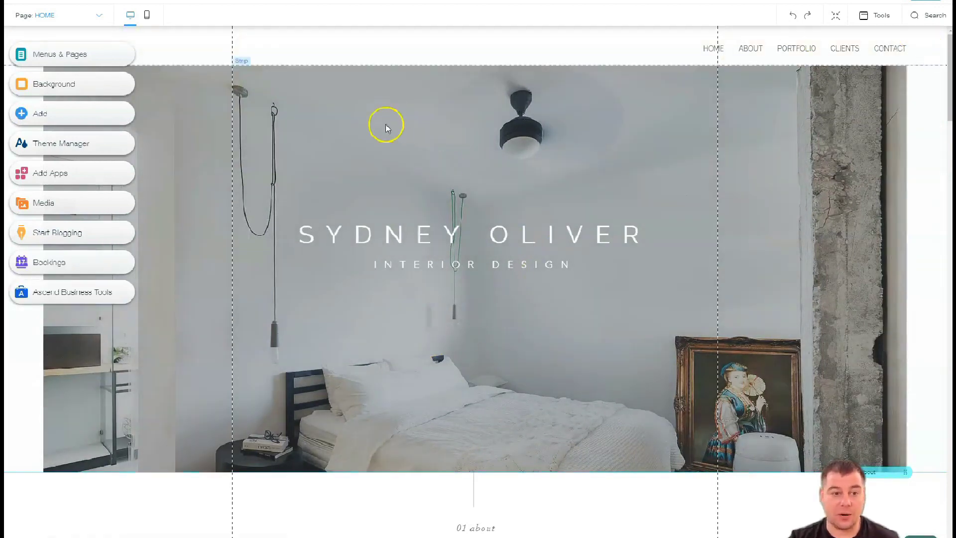
scroll(647, 285, down, 10)
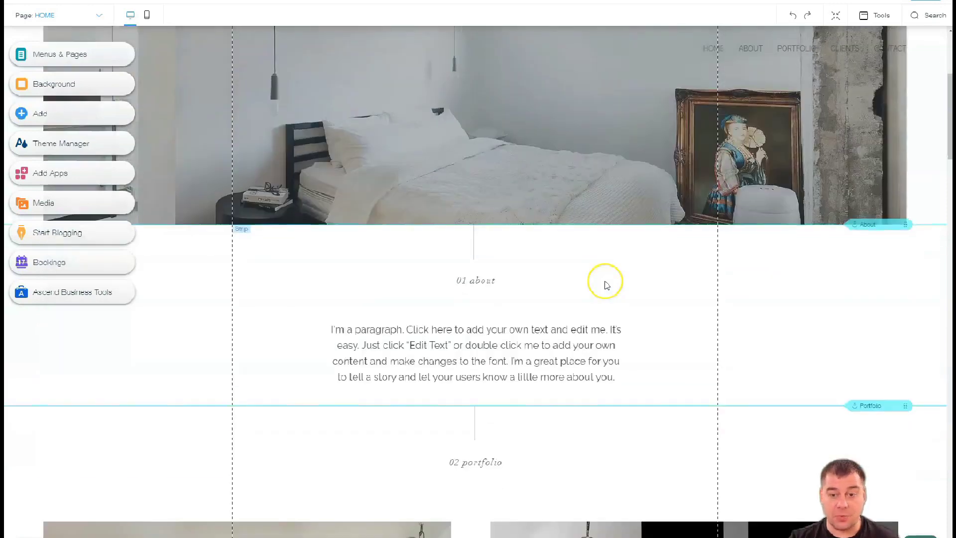
scroll(606, 285, down, 15)
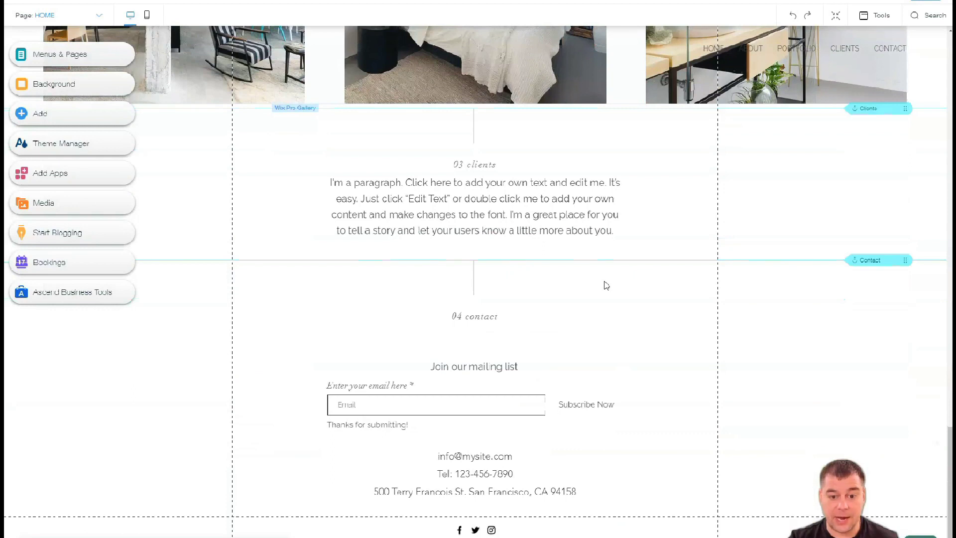
scroll(593, 309, up, 10)
scroll(613, 309, up, 10)
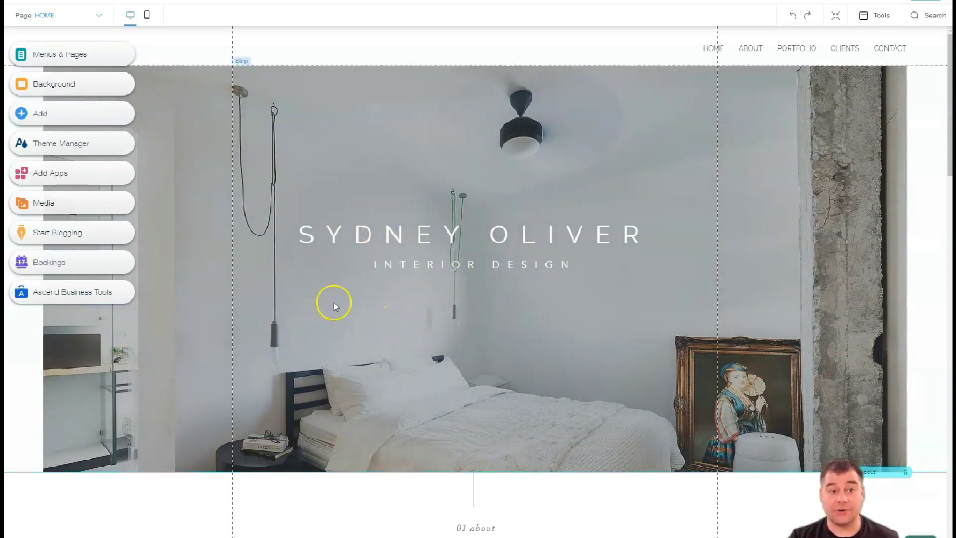
Step: Preview featured colour themes, including dark brown, peach and yellow
click(44, 148)
click(168, 154)
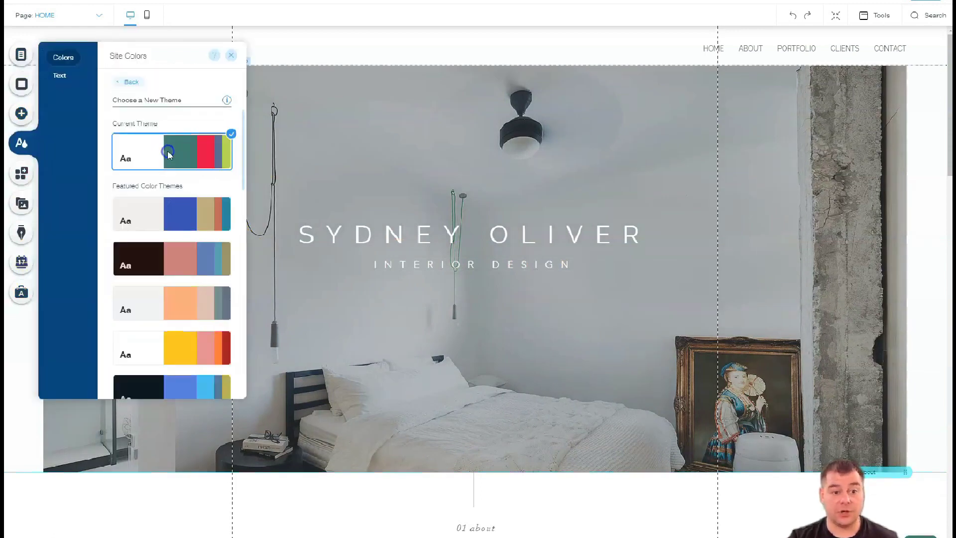
click(170, 207)
click(173, 257)
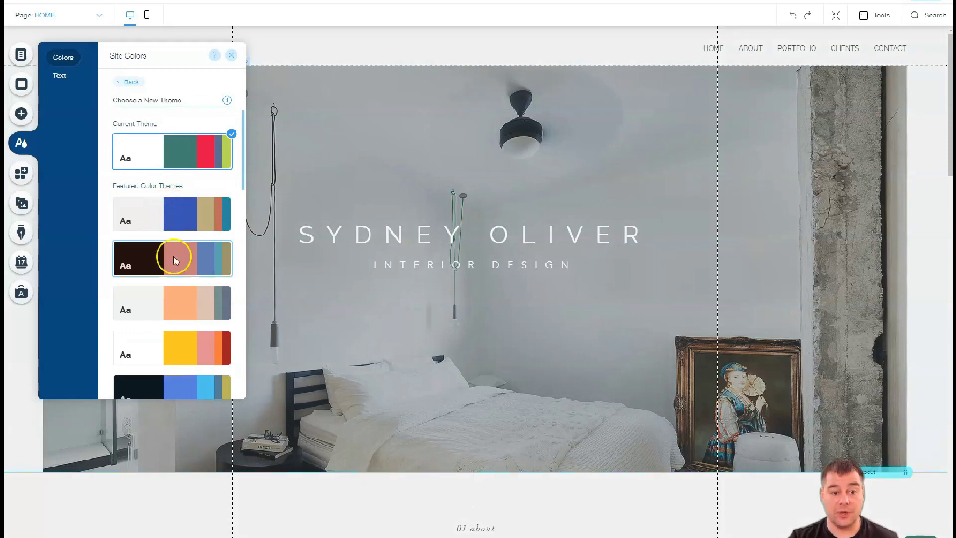
click(164, 292)
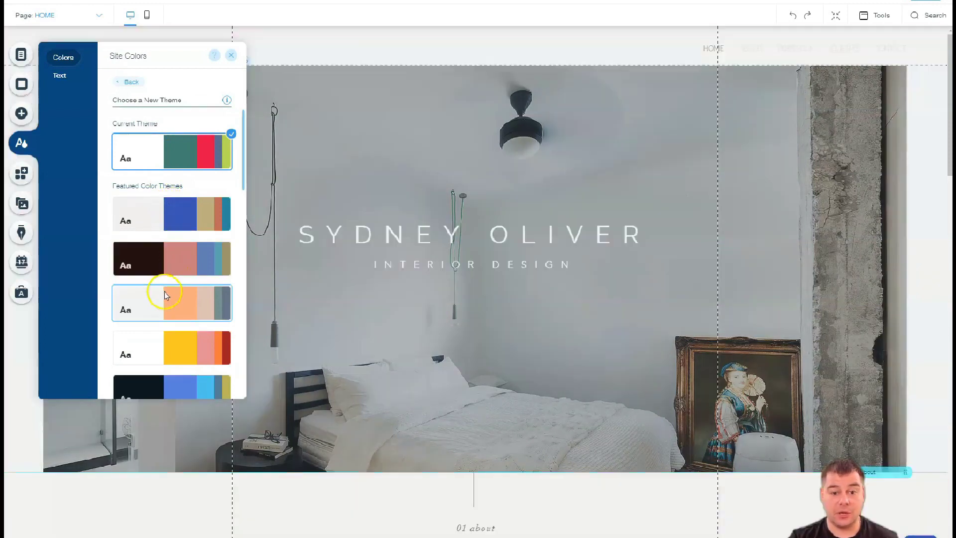
click(174, 343)
scroll(174, 348, down, 2)
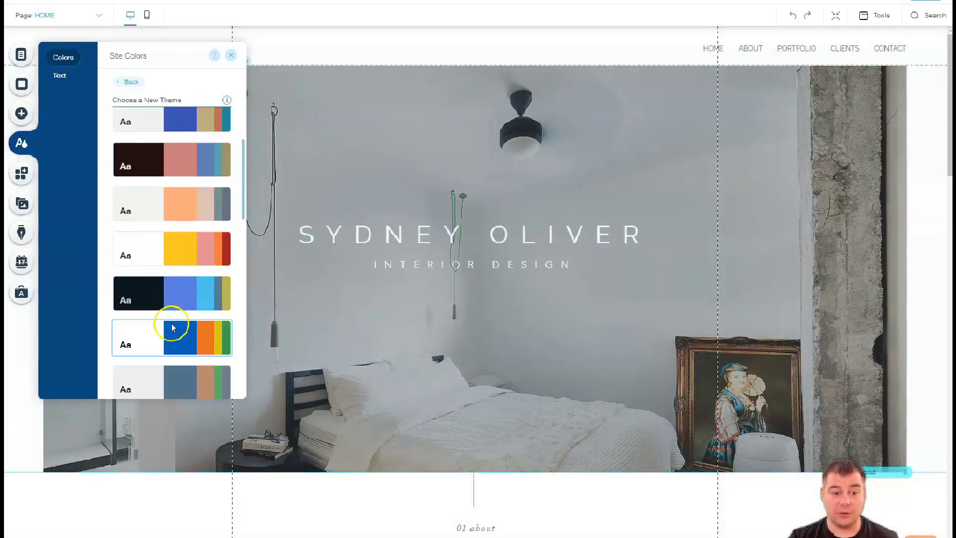
Step: Apply the dark navy colour theme and check it across the page sections
click(161, 293)
scroll(164, 296, down, 3)
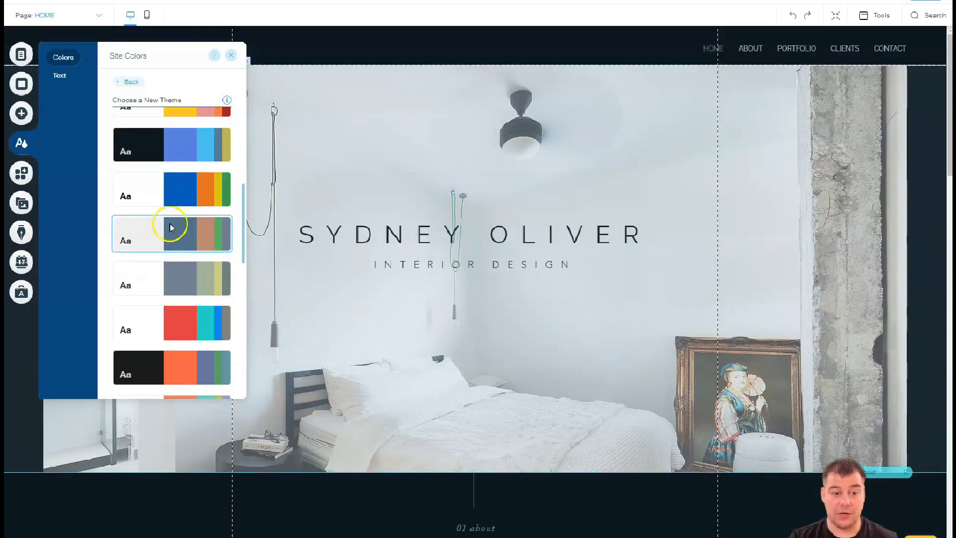
click(168, 198)
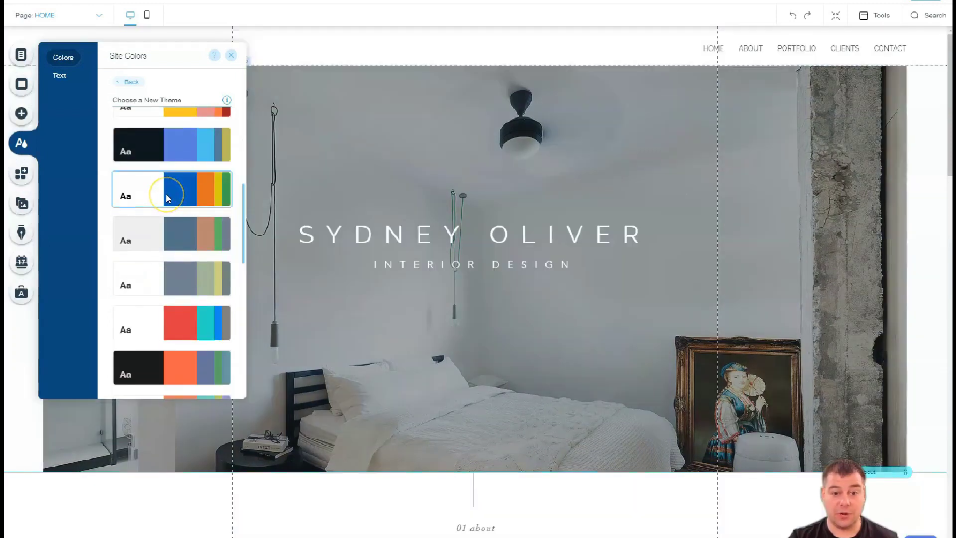
click(168, 148)
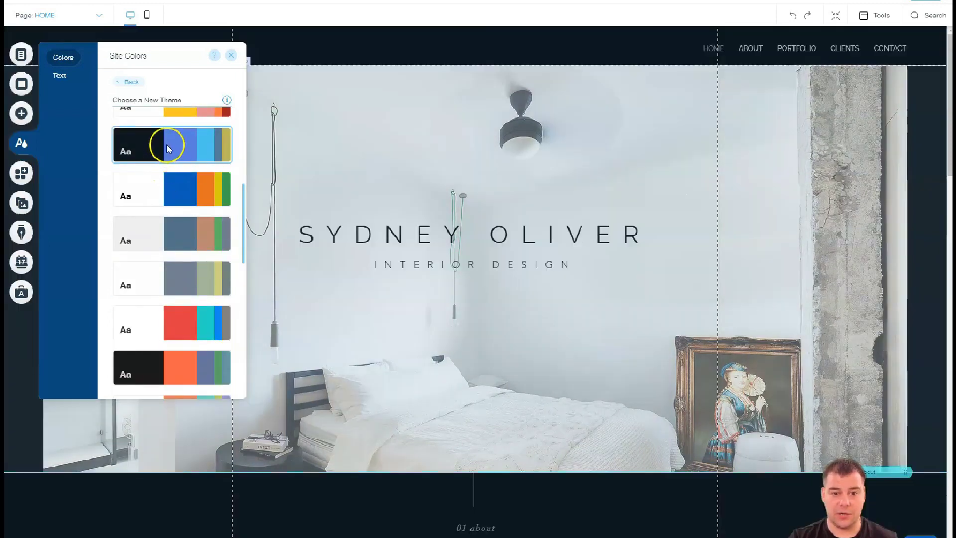
click(231, 55)
scroll(558, 328, down, 15)
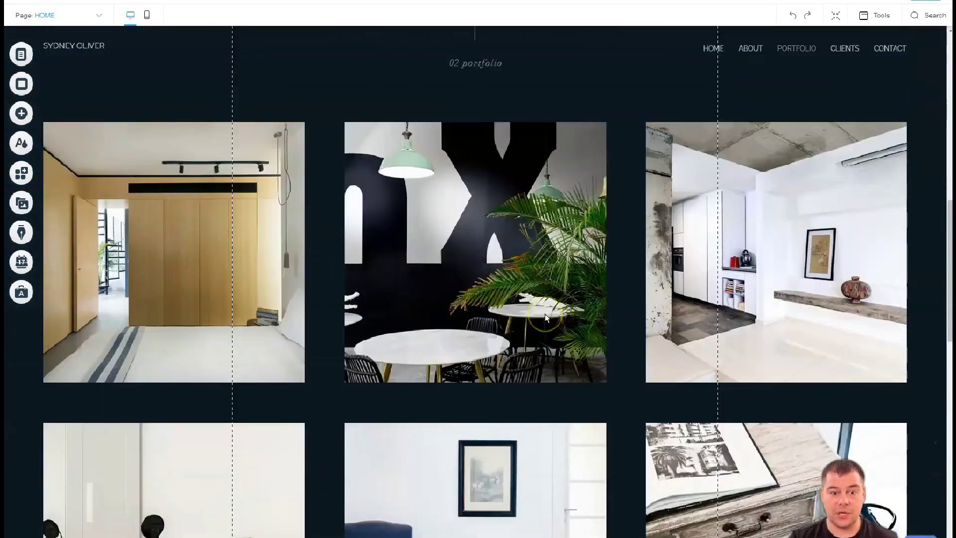
scroll(544, 313, down, 5)
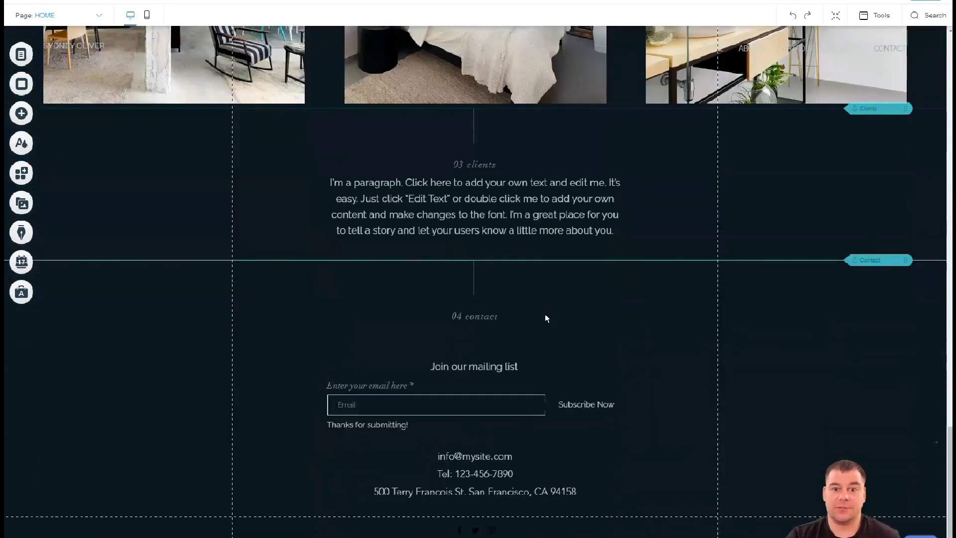
scroll(545, 314, up, 7)
scroll(546, 317, up, 10)
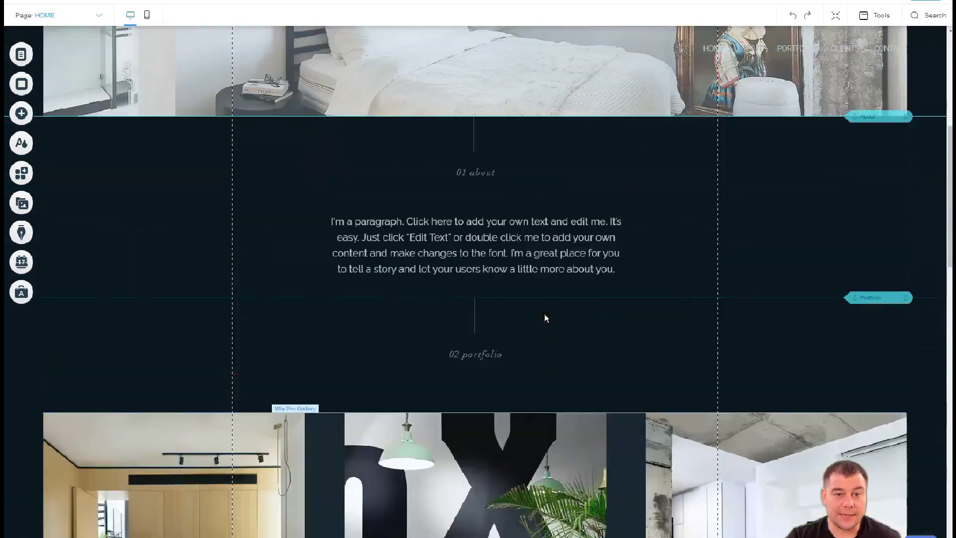
scroll(544, 320, down, 4)
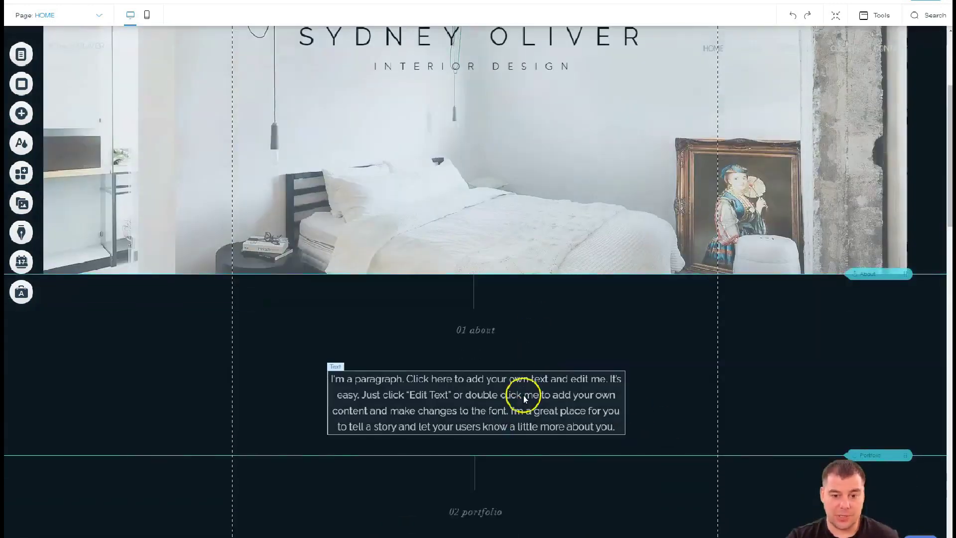
scroll(452, 331, up, 4)
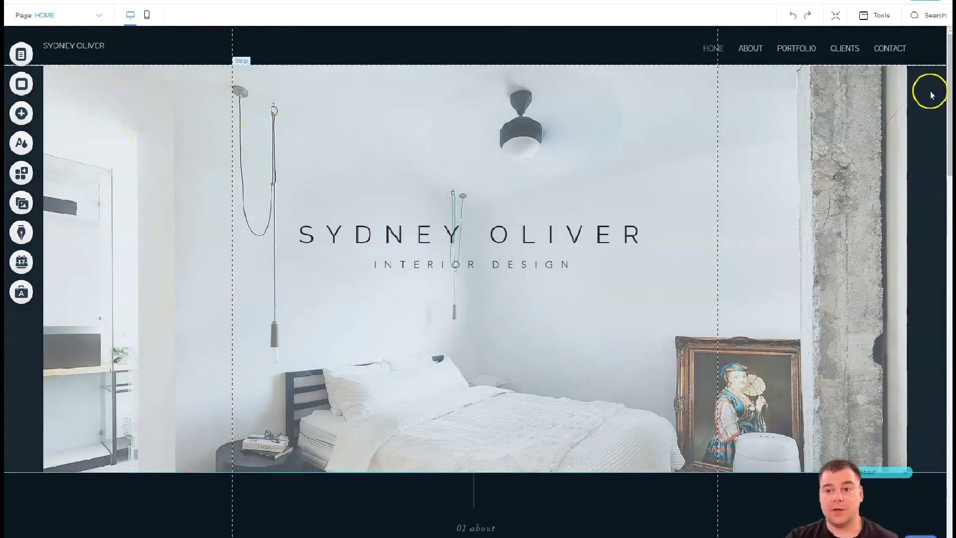
Step: In zoom-out view, delete the empty strip below the portfolio gallery
click(835, 16)
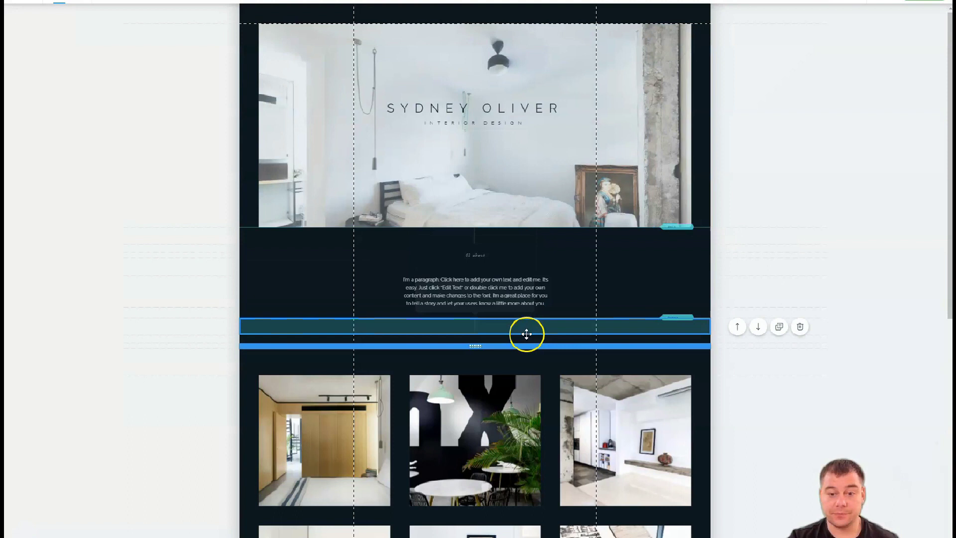
scroll(529, 331, down, 3)
scroll(512, 330, down, 5)
scroll(515, 290, down, 2)
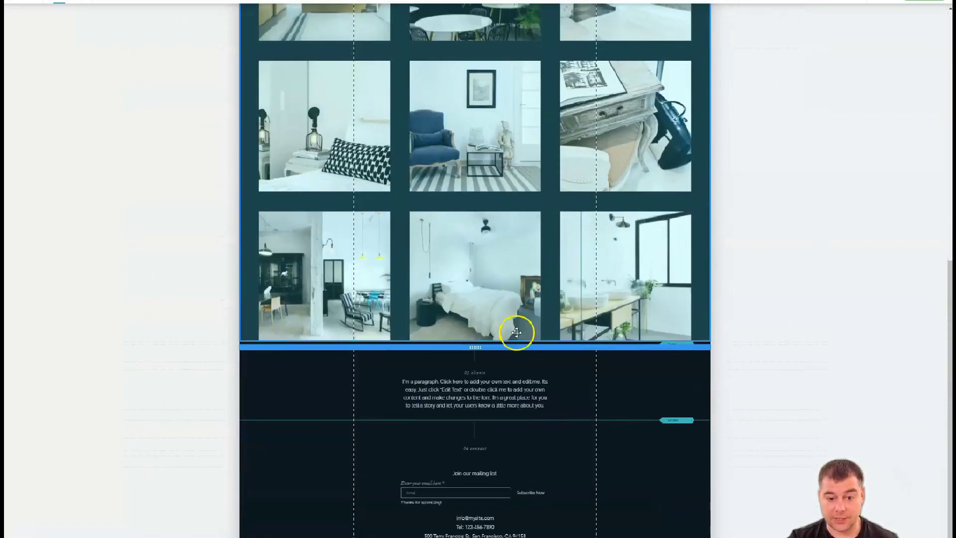
mouse_move(670, 384)
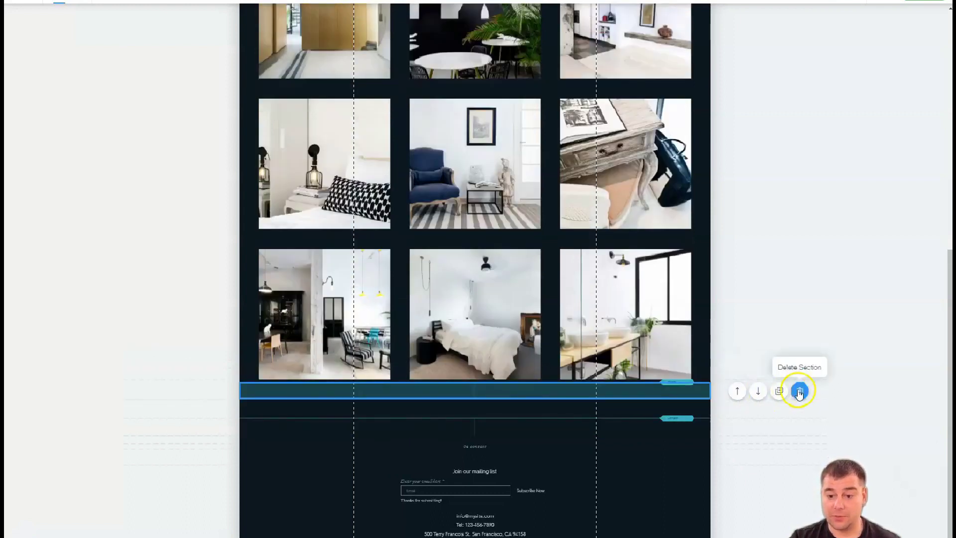
click(799, 391)
click(797, 400)
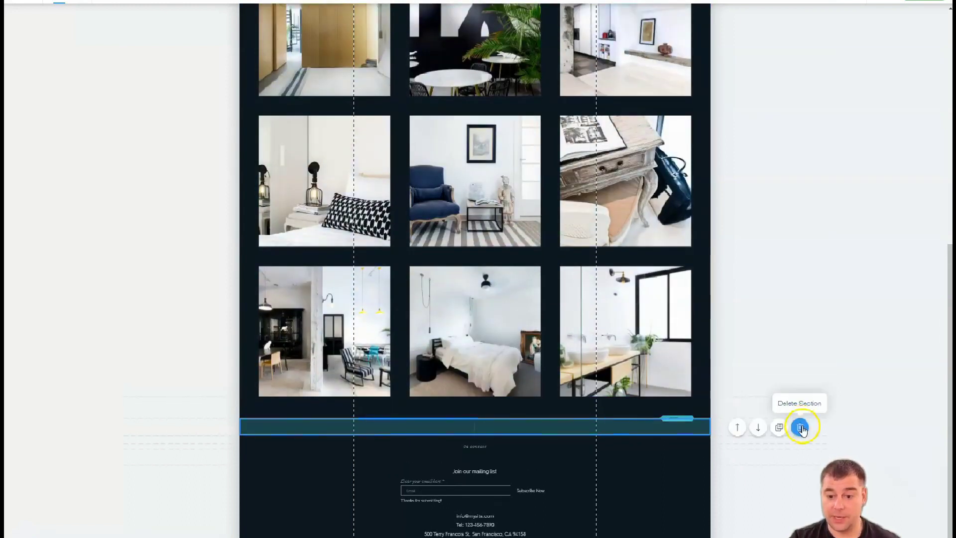
click(801, 427)
Step: Delete the empty strip above the gallery and return to full-size editing
scroll(558, 353, up, 8)
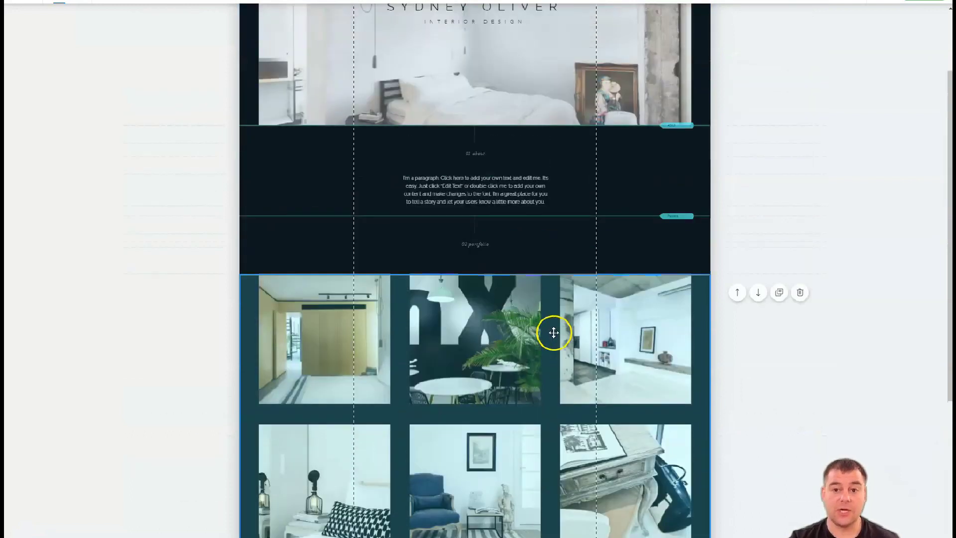
click(552, 327)
key(Delete)
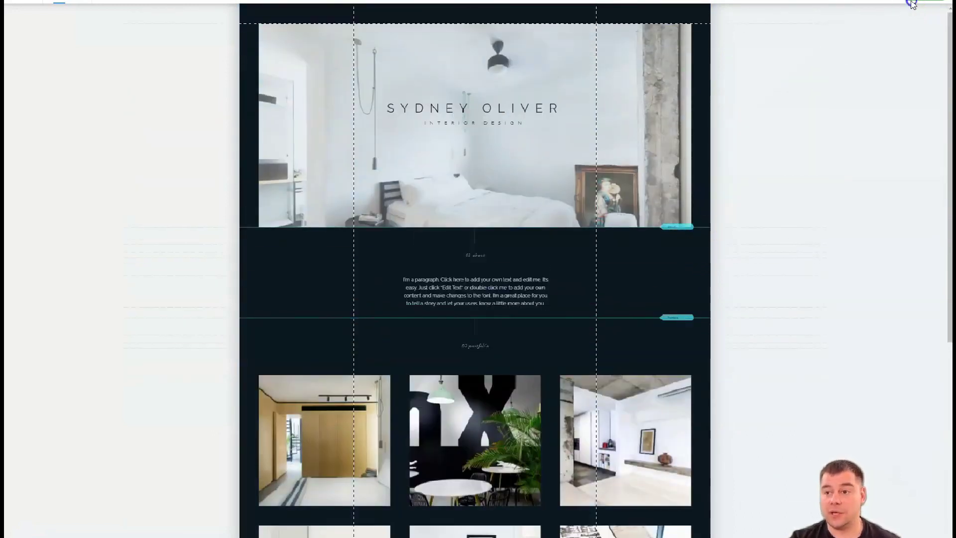
click(911, 2)
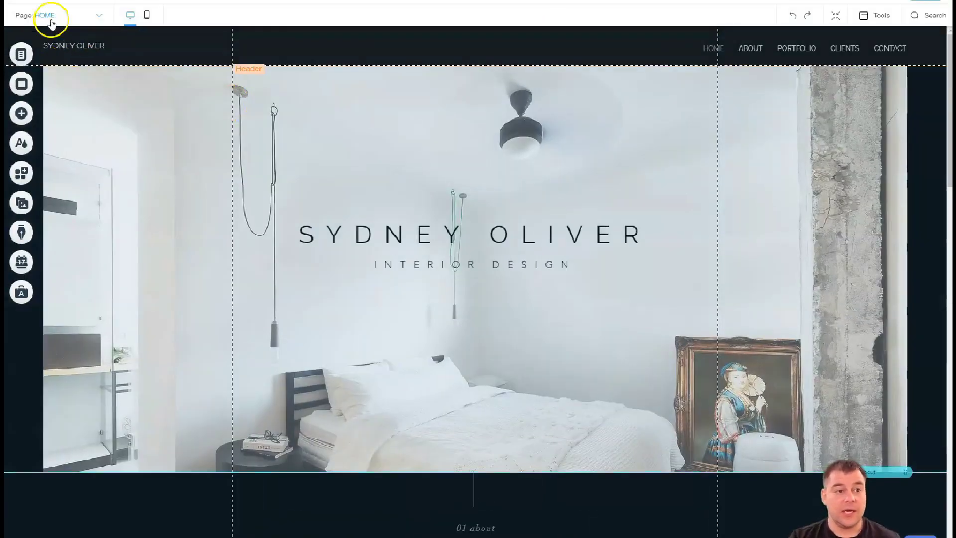
Step: Set the page background colour to the slate theme swatch #516371 after trying several swatches
click(20, 86)
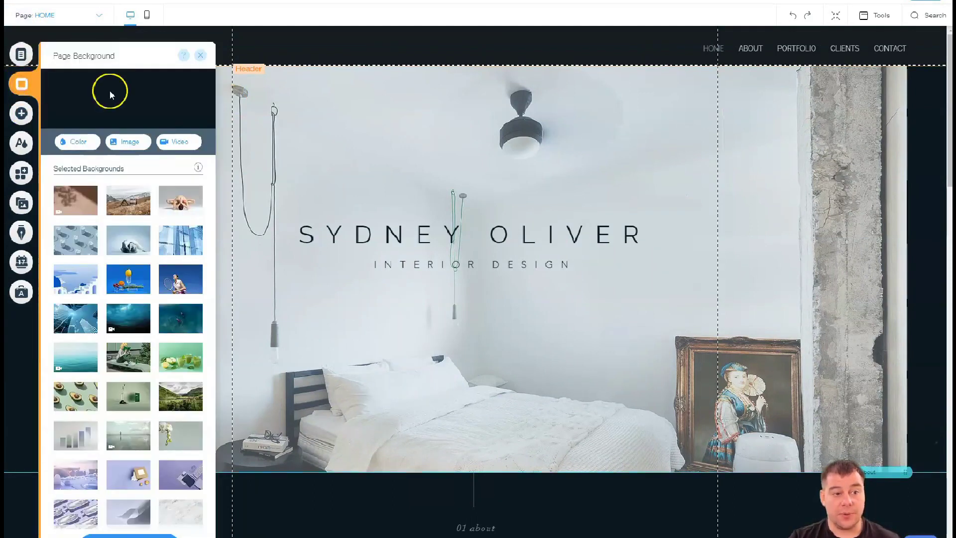
click(73, 144)
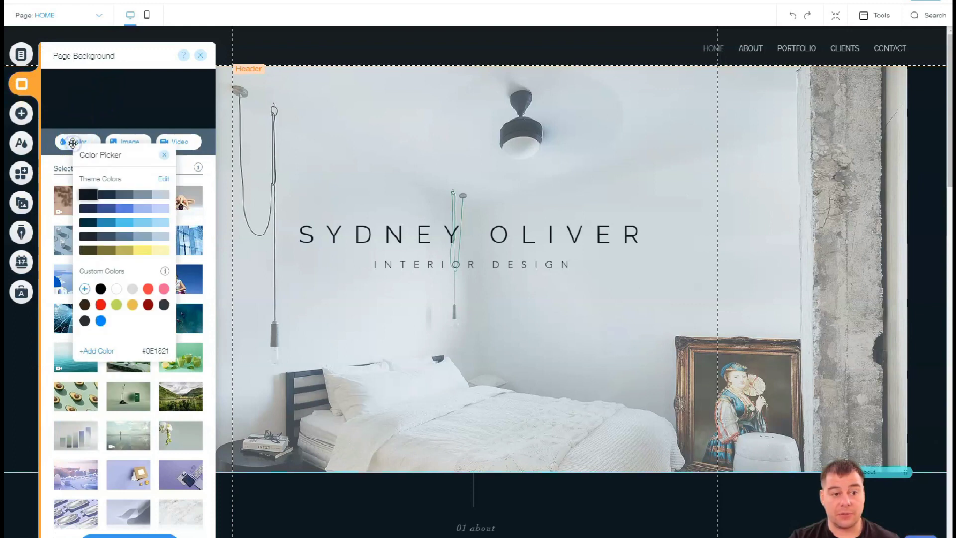
click(123, 197)
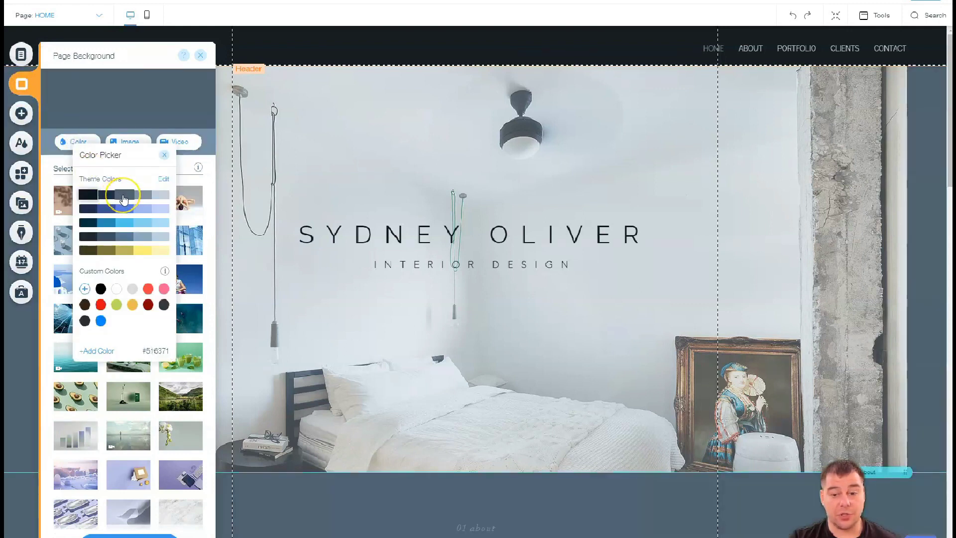
click(107, 198)
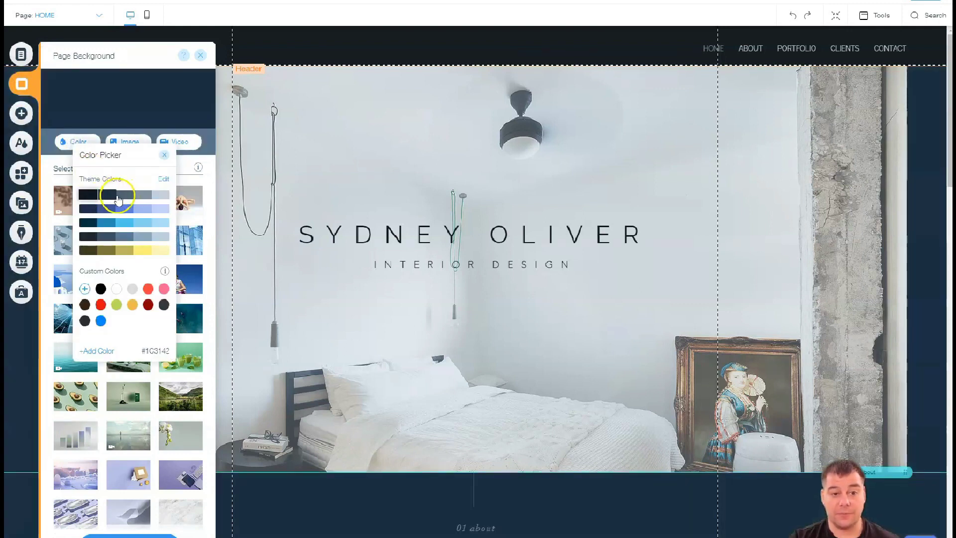
click(143, 198)
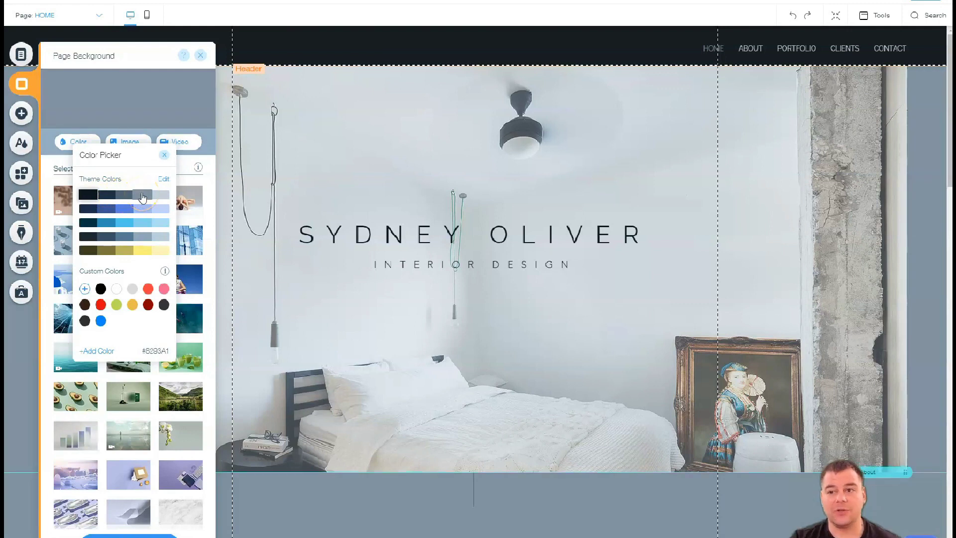
click(128, 197)
click(125, 209)
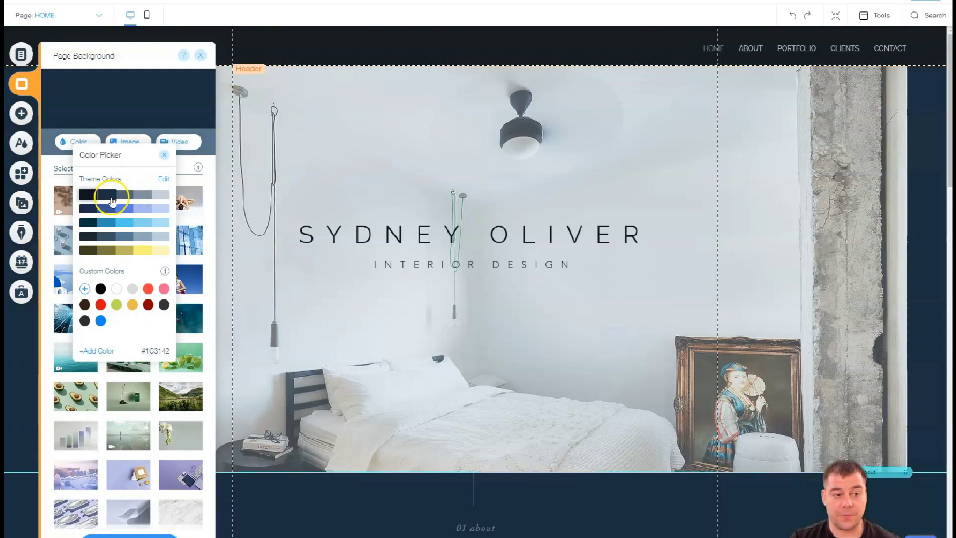
click(123, 197)
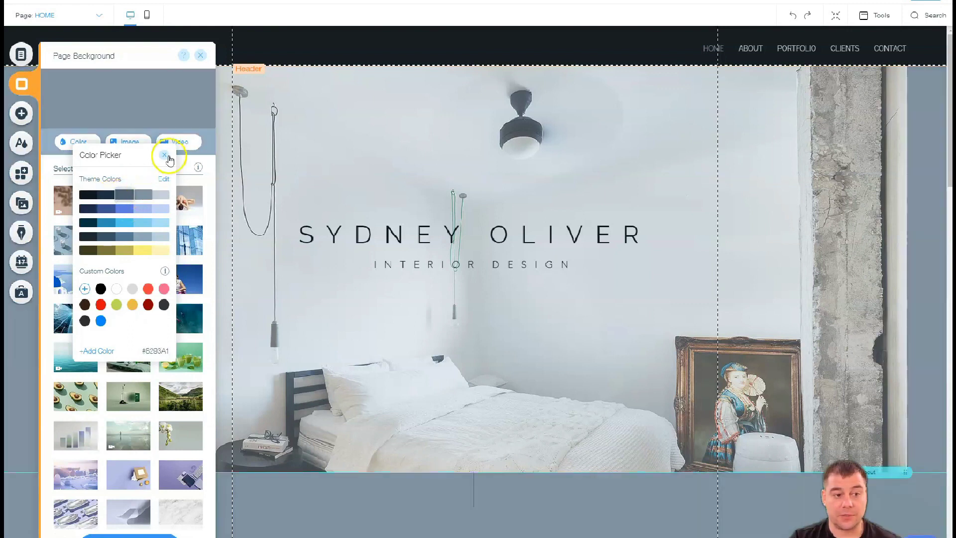
click(164, 155)
click(201, 55)
scroll(380, 351, down, 6)
scroll(381, 351, down, 20)
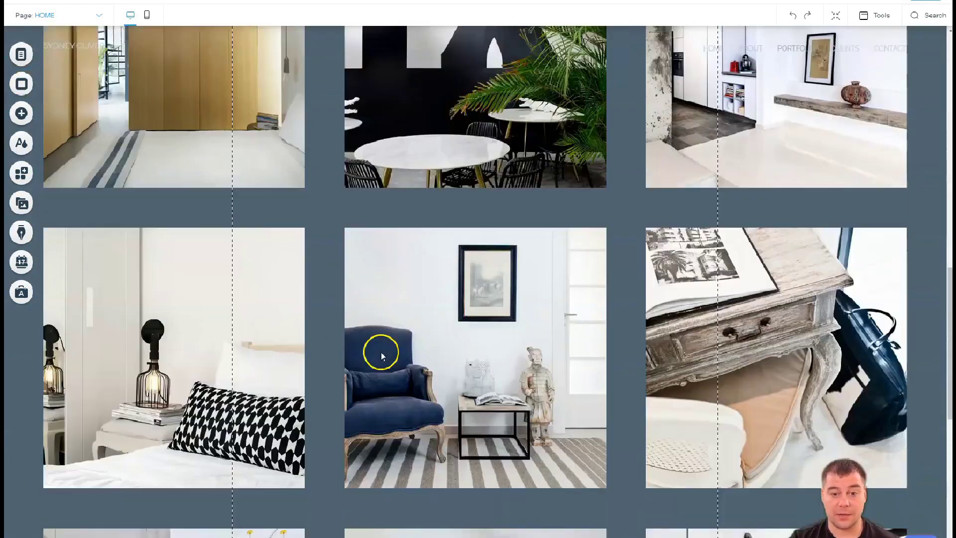
scroll(382, 355, up, 20)
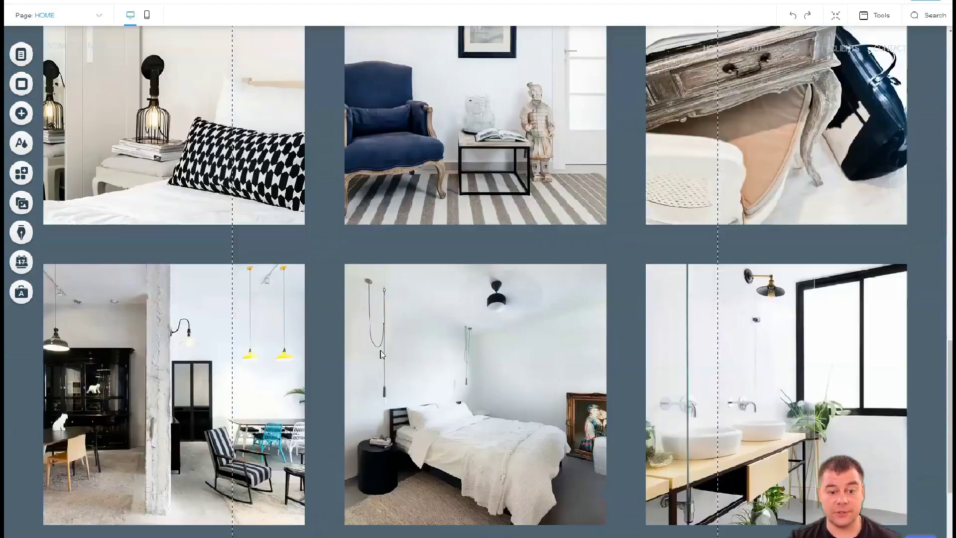
scroll(380, 354, up, 2)
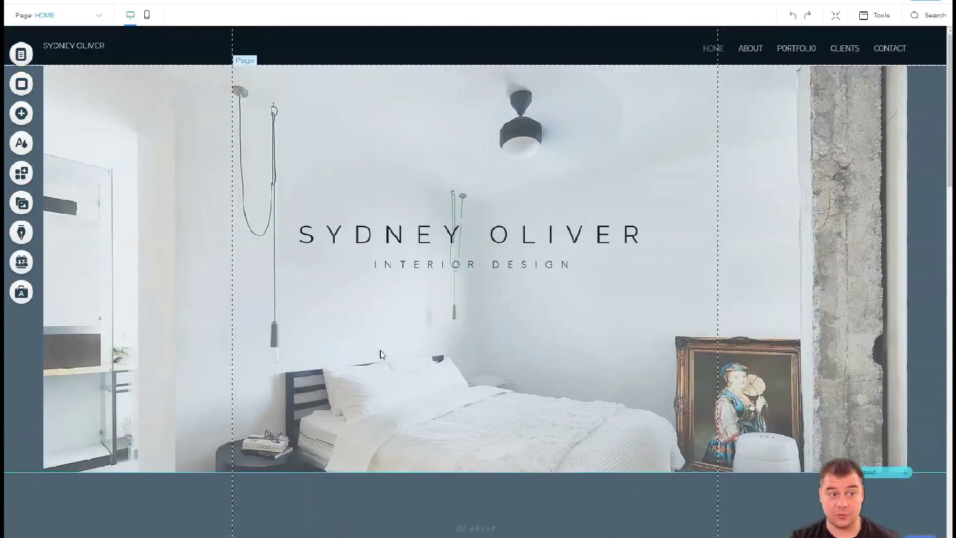
Step: Delete the CLIENTS item from the site menu in Menus & Pages
click(22, 55)
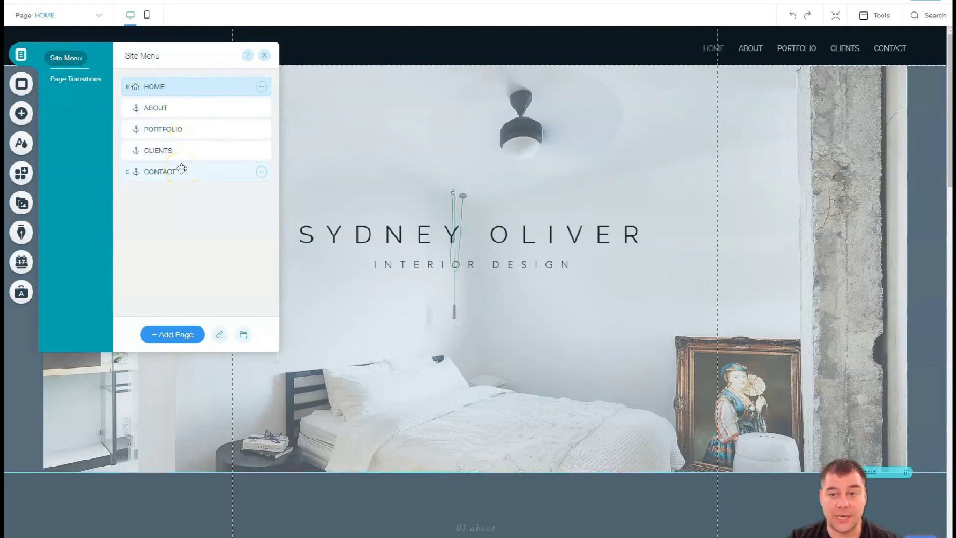
scroll(487, 204, down, 10)
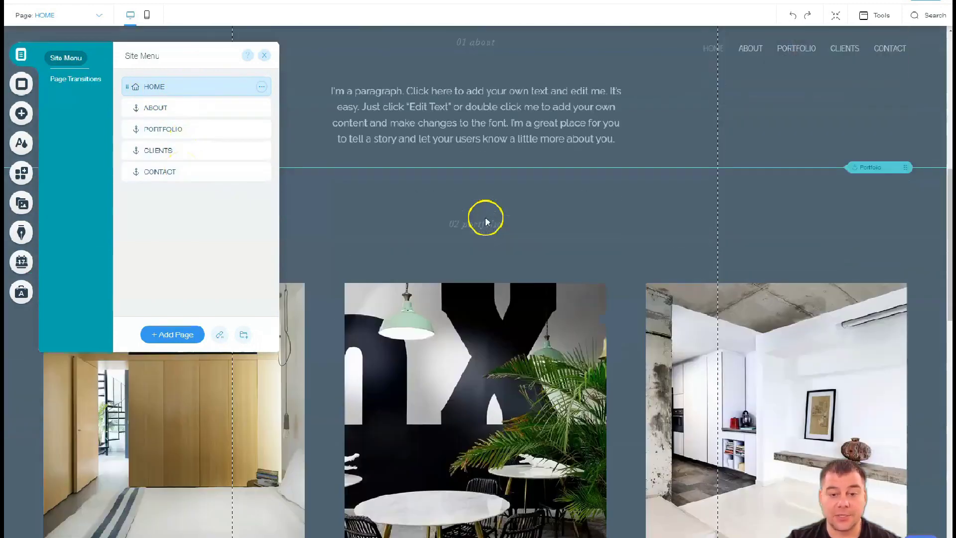
scroll(486, 221, down, 10)
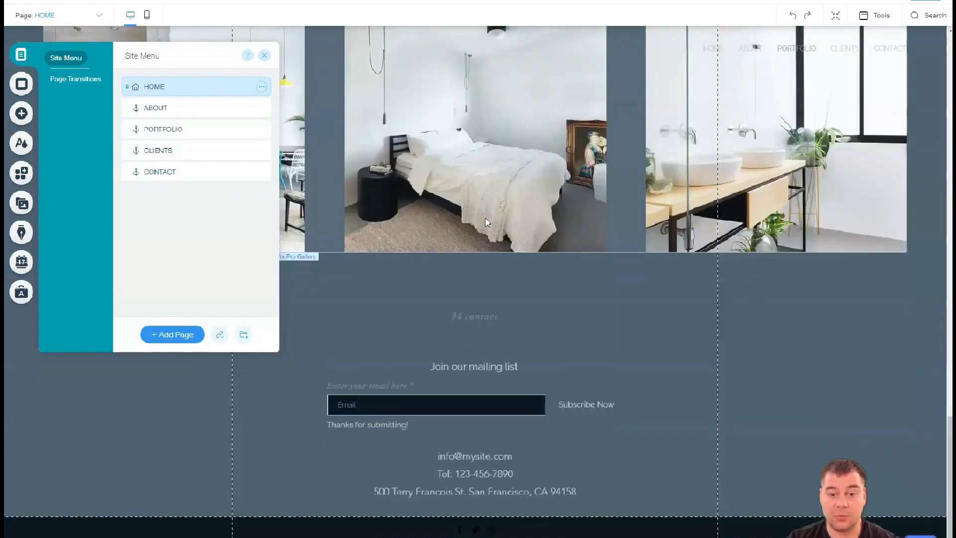
scroll(490, 222, up, 5)
scroll(490, 222, up, 10)
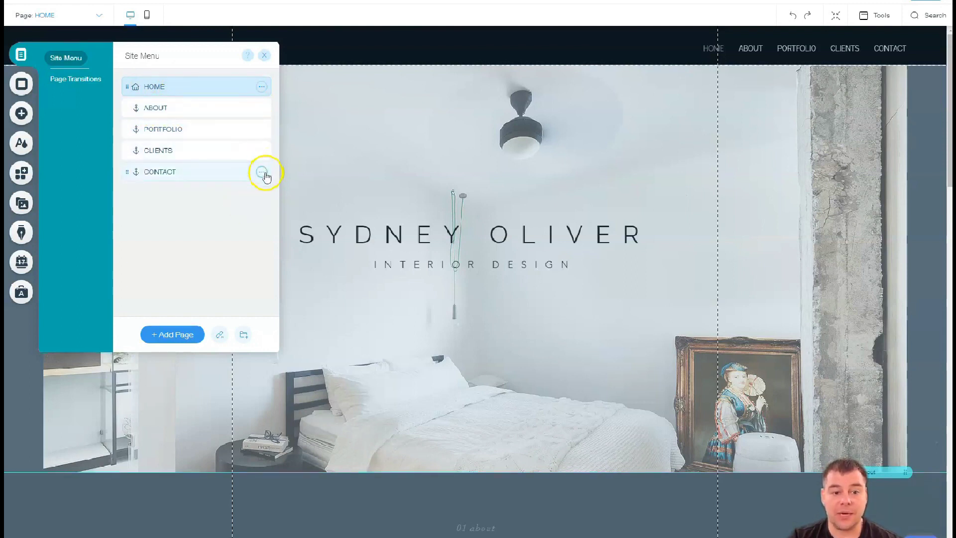
click(261, 155)
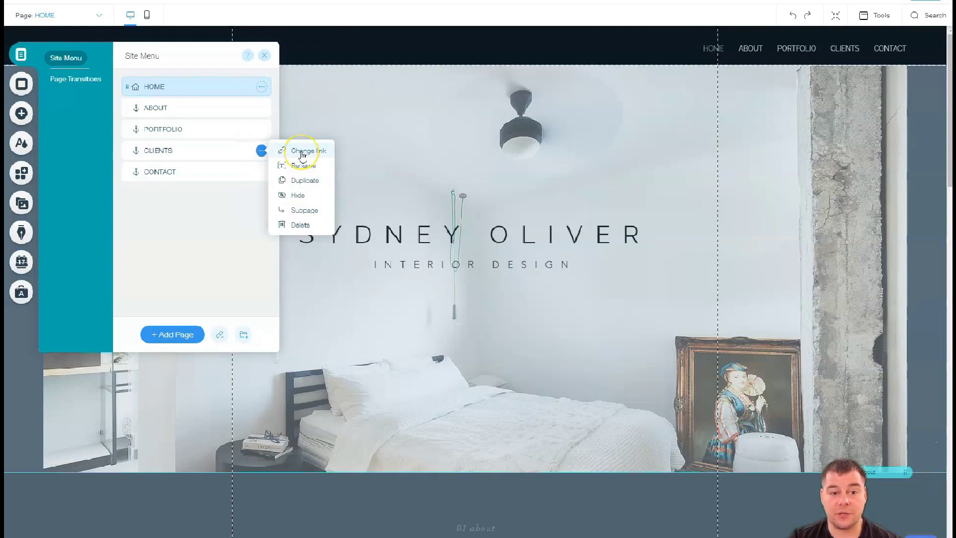
click(288, 226)
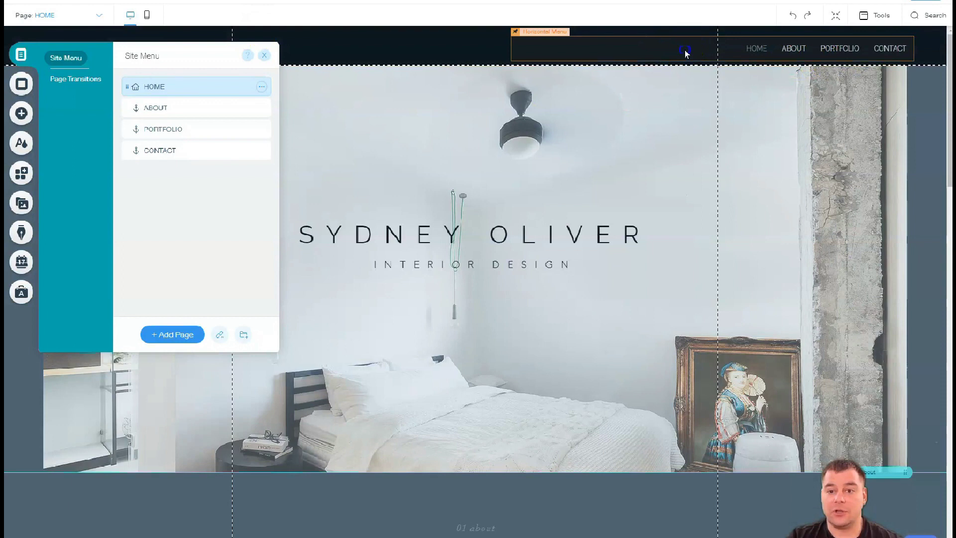
Step: Unpin the horizontal navigation menu and drag it left along the header
click(646, 46)
click(646, 47)
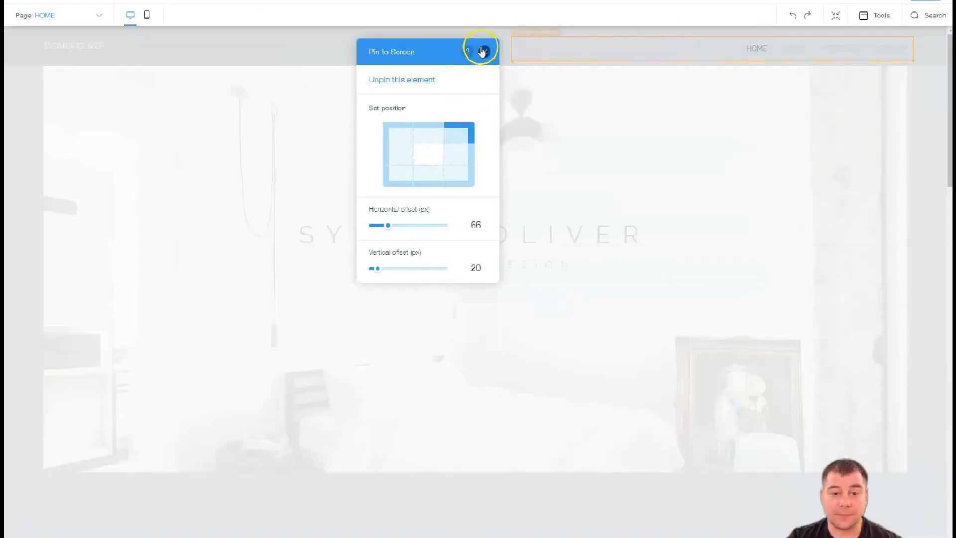
click(411, 79)
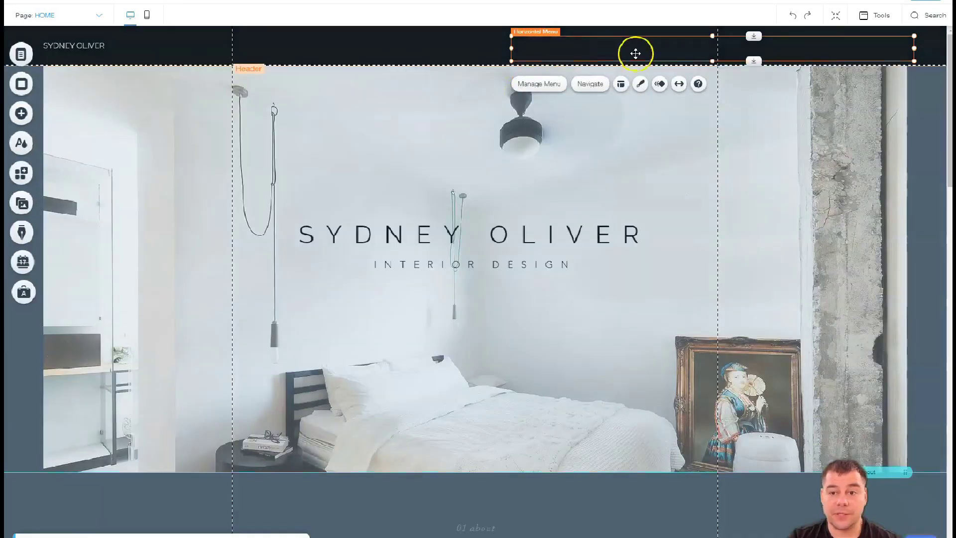
drag(642, 54, 449, 50)
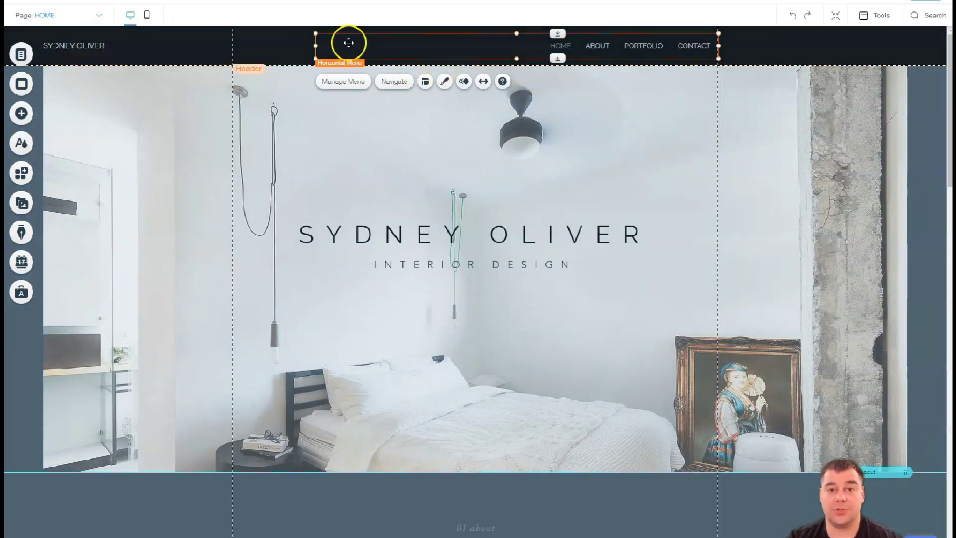
Step: Move the navigation menu to the header's right end and pin it to the screen's top right
scroll(478, 229, down, 5)
scroll(475, 237, up, 3)
scroll(475, 237, up, 2)
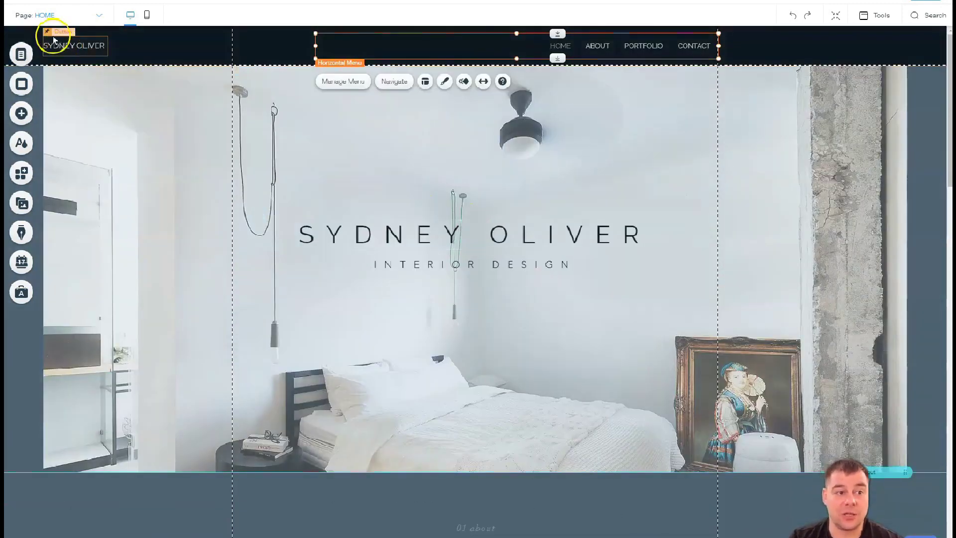
scroll(79, 54, down, 2)
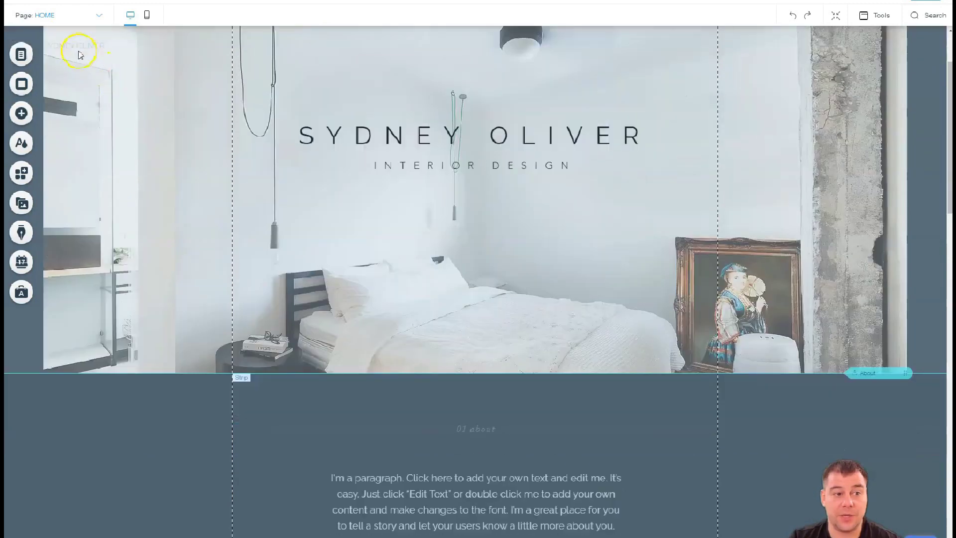
scroll(154, 157, down, 10)
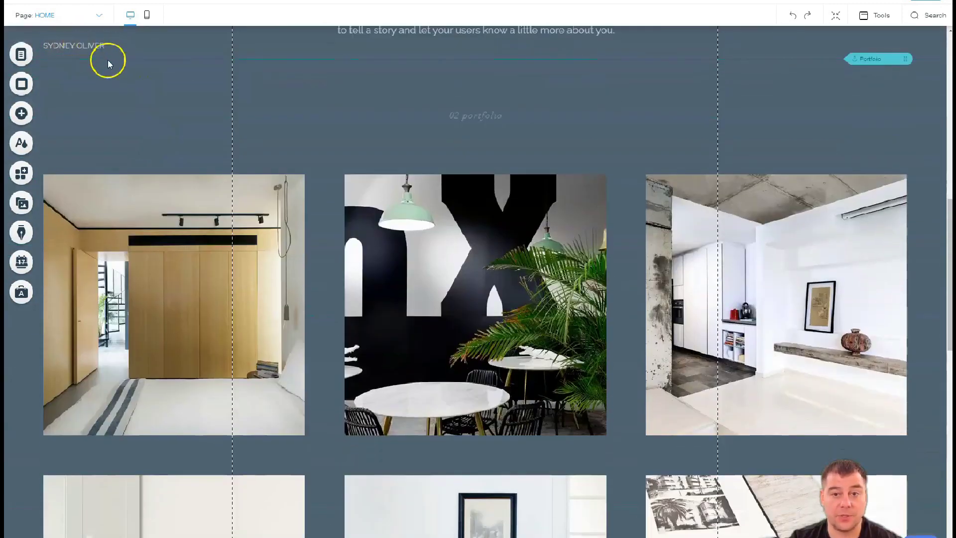
scroll(247, 103, up, 10)
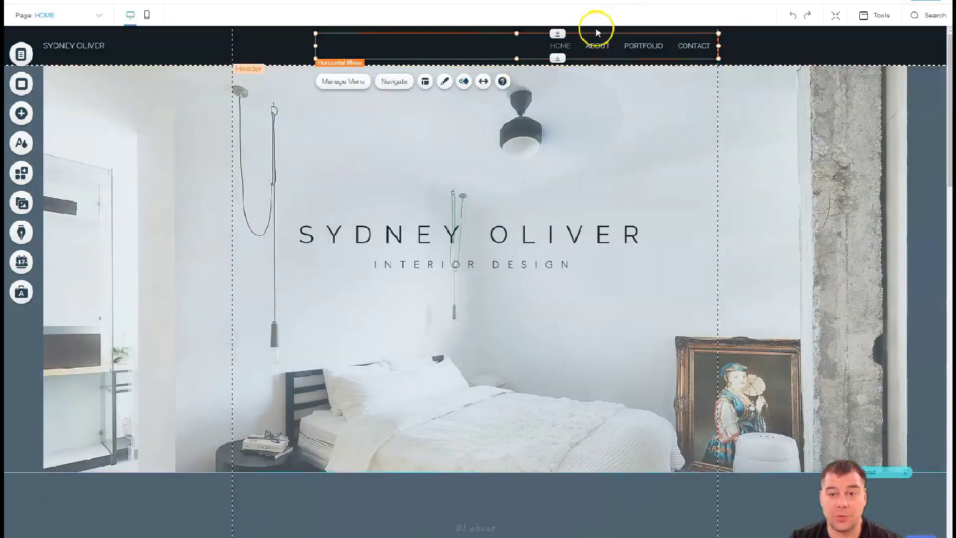
drag(570, 42, 689, 39)
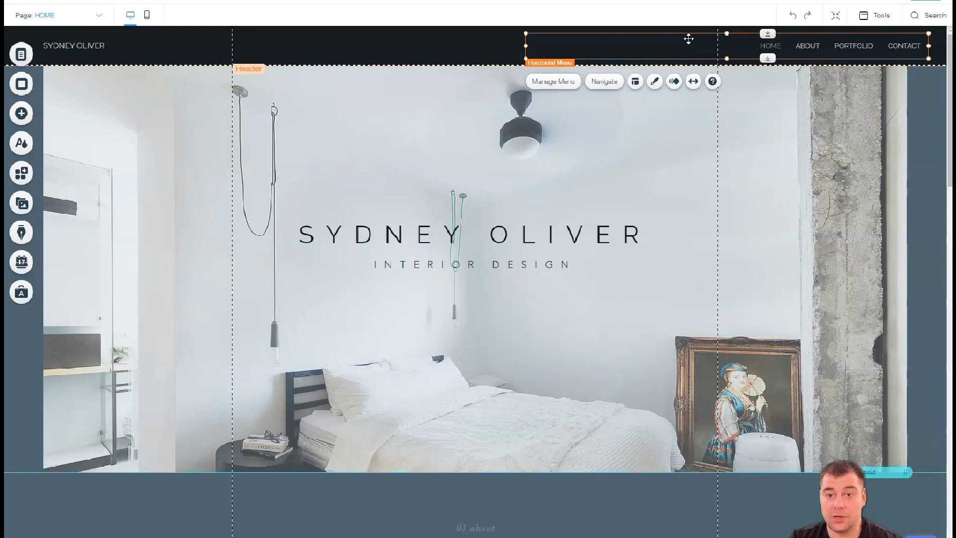
right_click(689, 39)
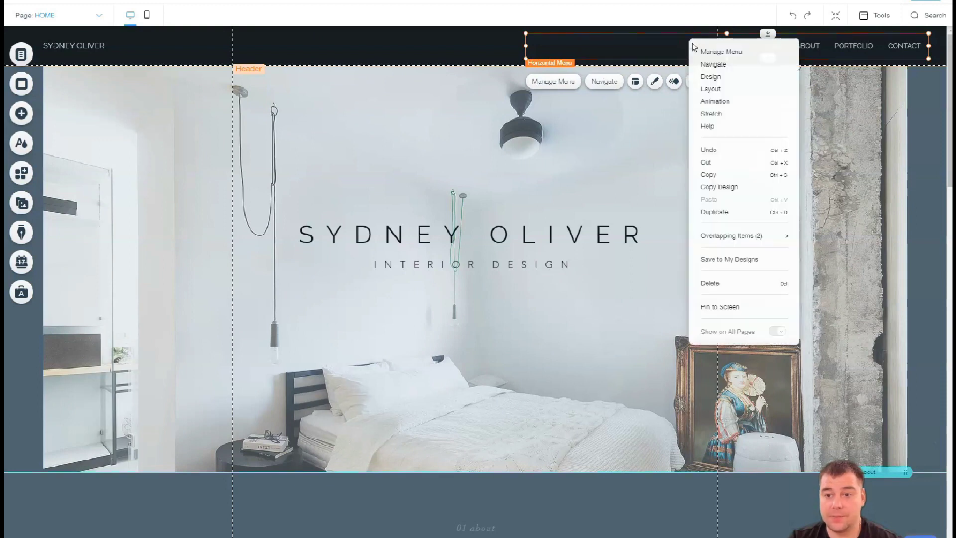
click(726, 305)
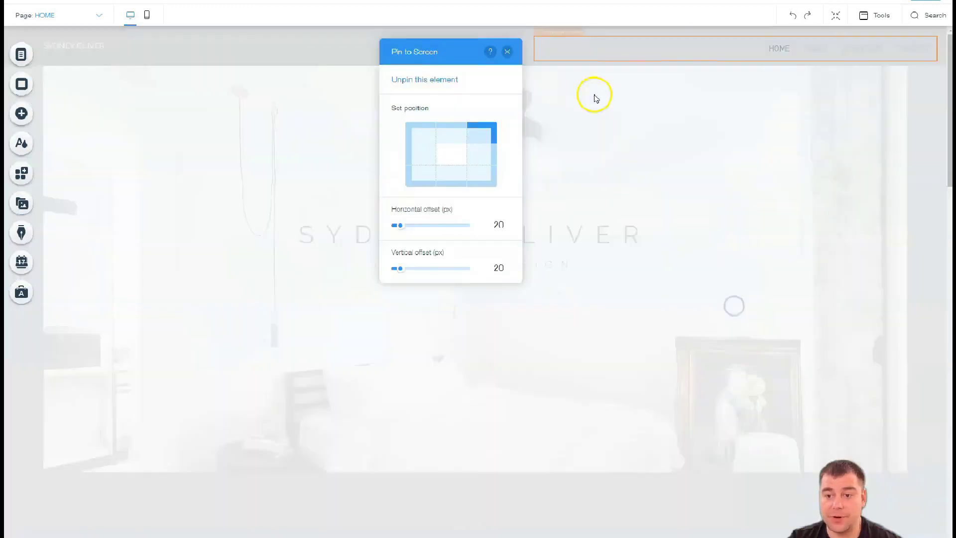
click(508, 52)
Step: Scroll through About and Portfolio to confirm the pinned menu stays visible
scroll(601, 131, down, 4)
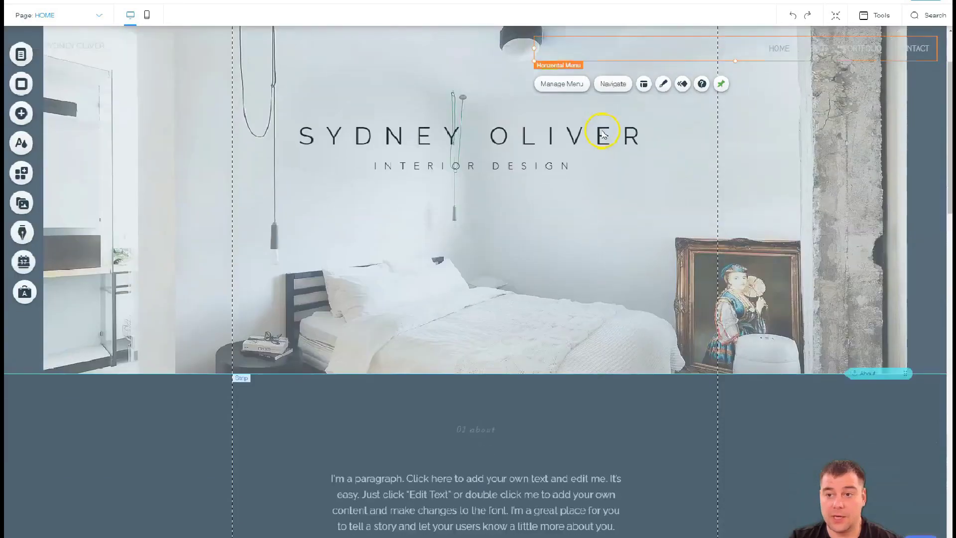
scroll(599, 128, down, 6)
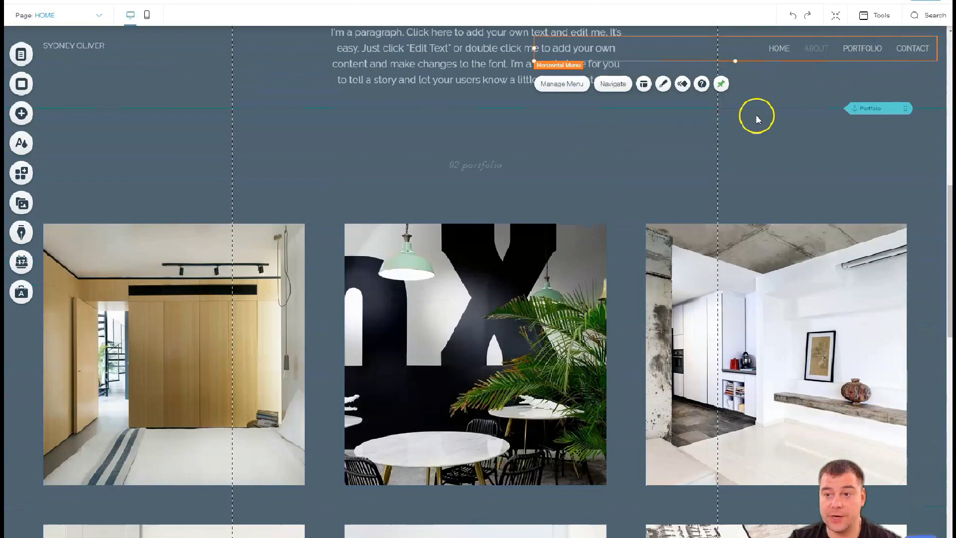
scroll(757, 113, down, 3)
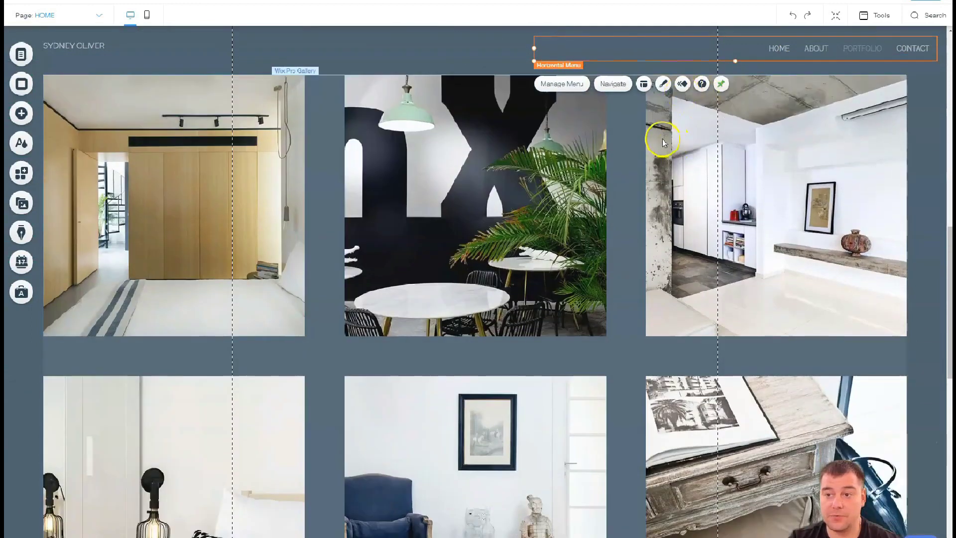
scroll(662, 139, up, 9)
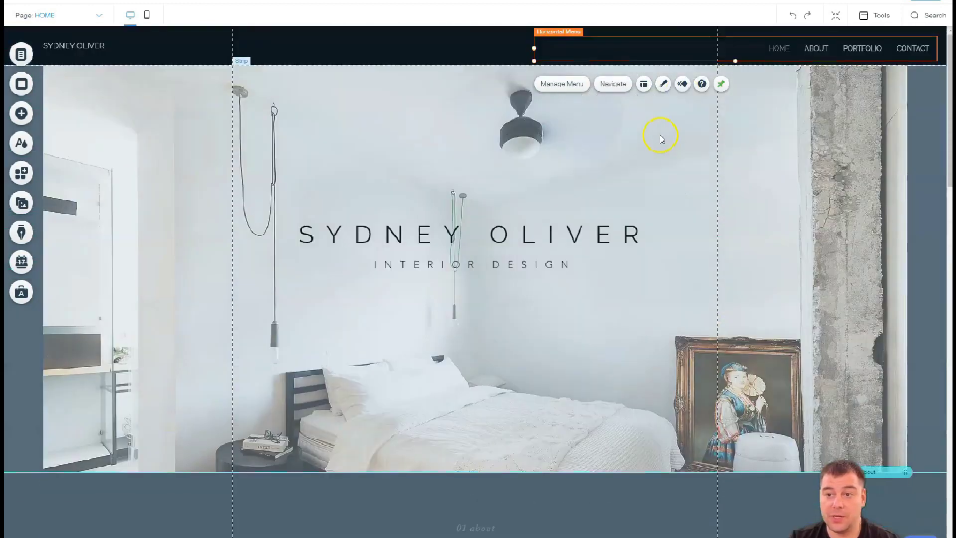
scroll(577, 216, down, 1)
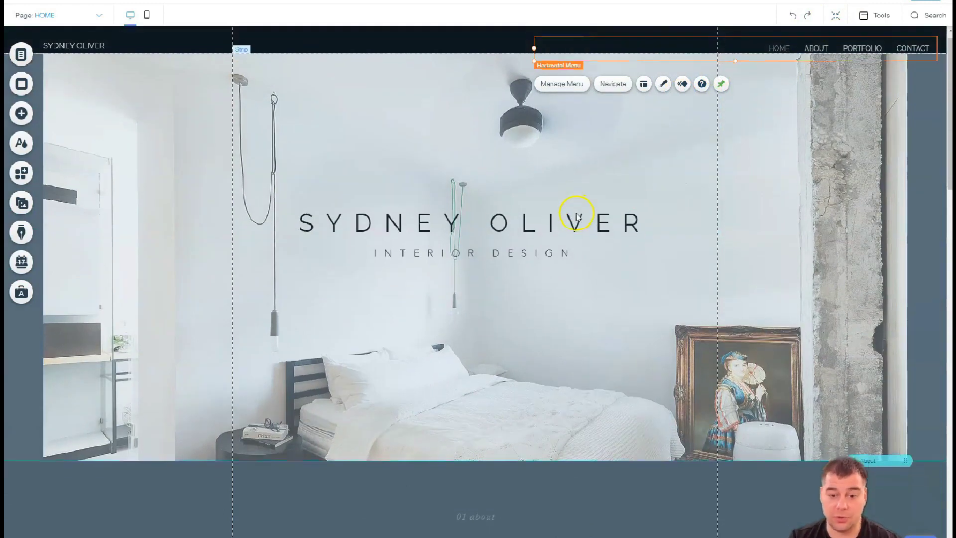
scroll(576, 217, down, 8)
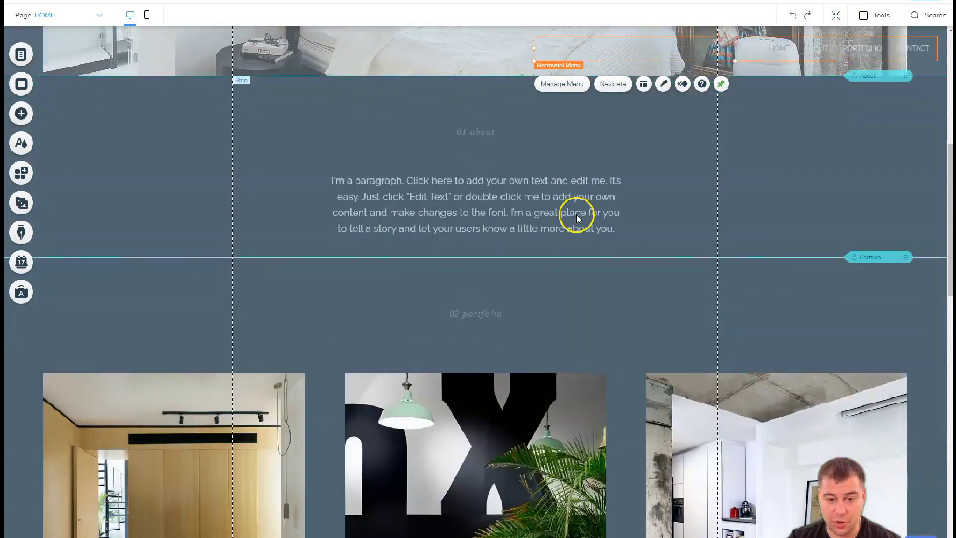
Step: Browse the strip designs from Contact through Welcome, Services, Team and Testimonials to Classic
click(21, 114)
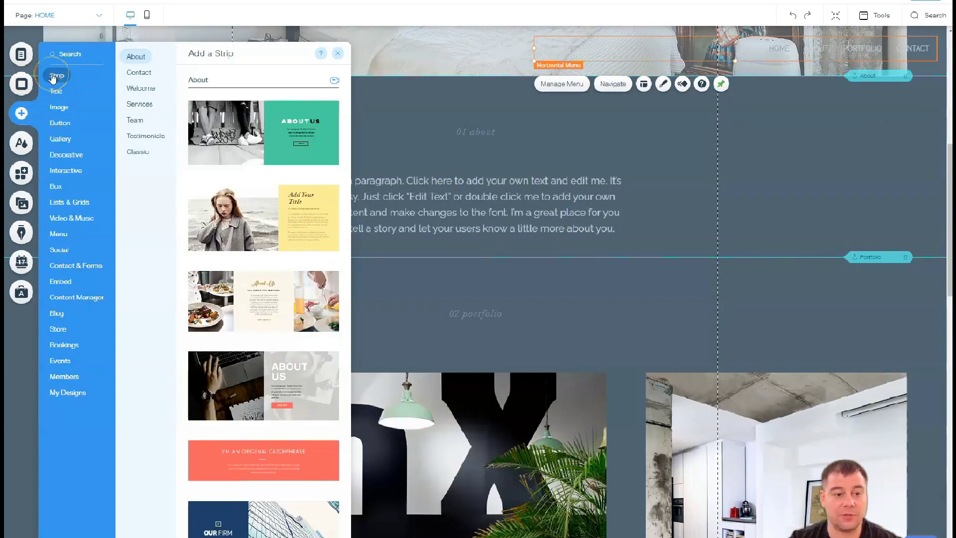
click(139, 74)
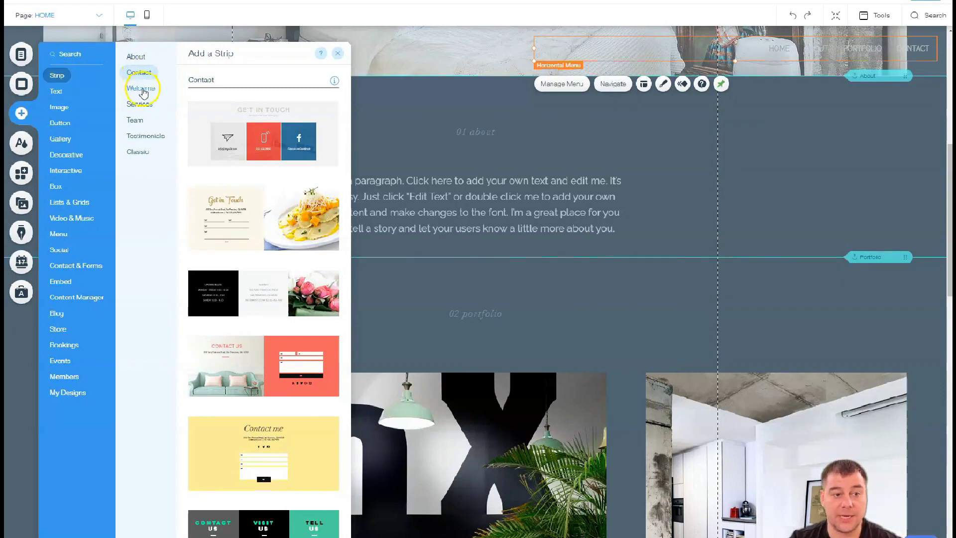
click(142, 89)
click(135, 105)
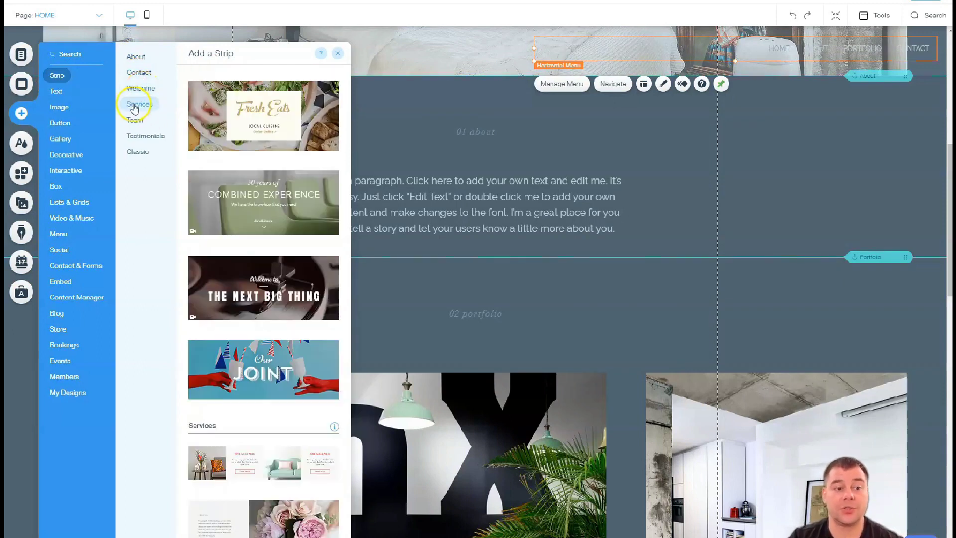
click(134, 119)
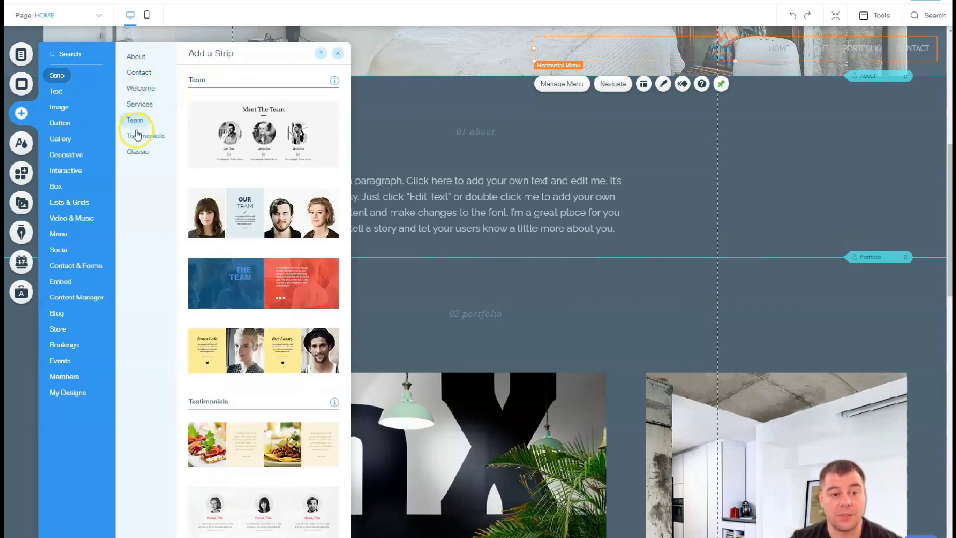
click(139, 136)
click(137, 153)
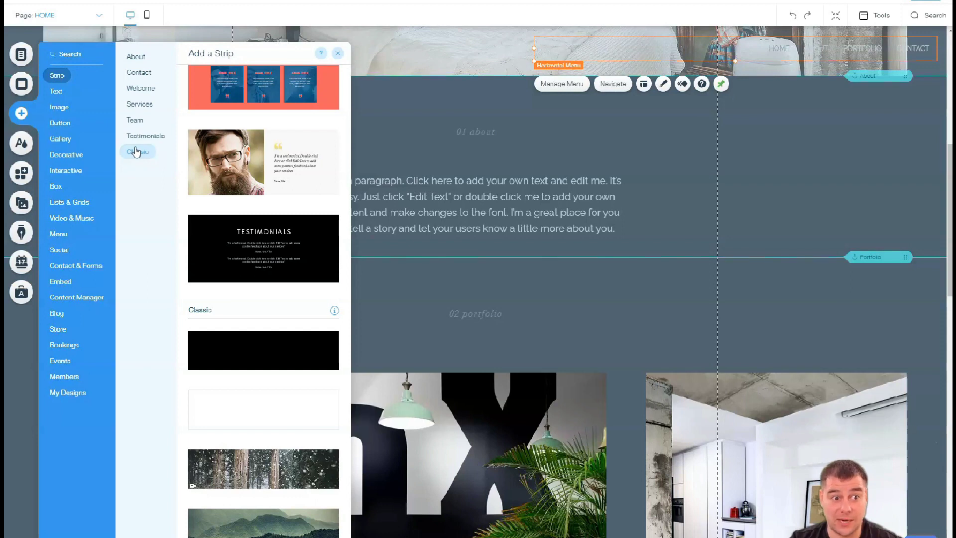
Step: Drag the plain white Classic strip in between the About and Portfolio sections
click(145, 76)
click(138, 87)
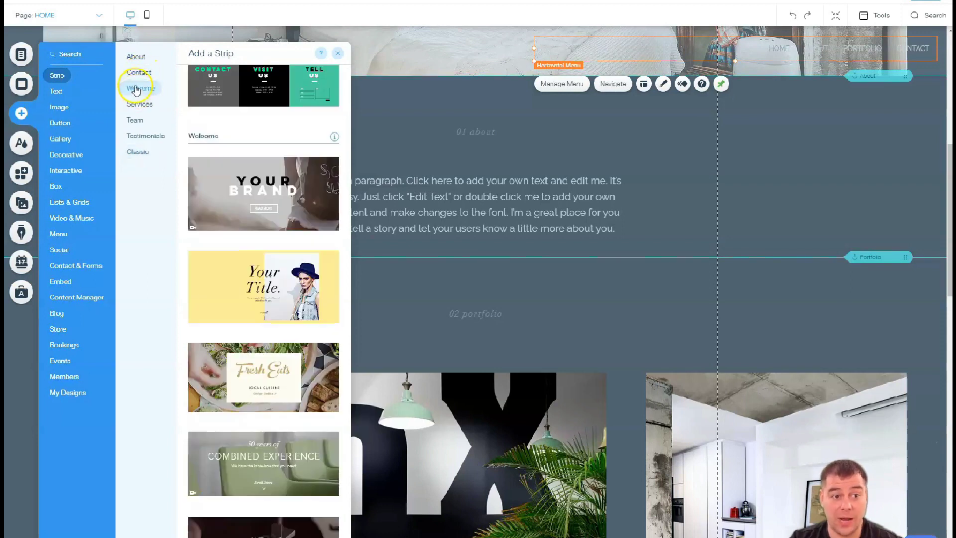
click(134, 57)
click(139, 104)
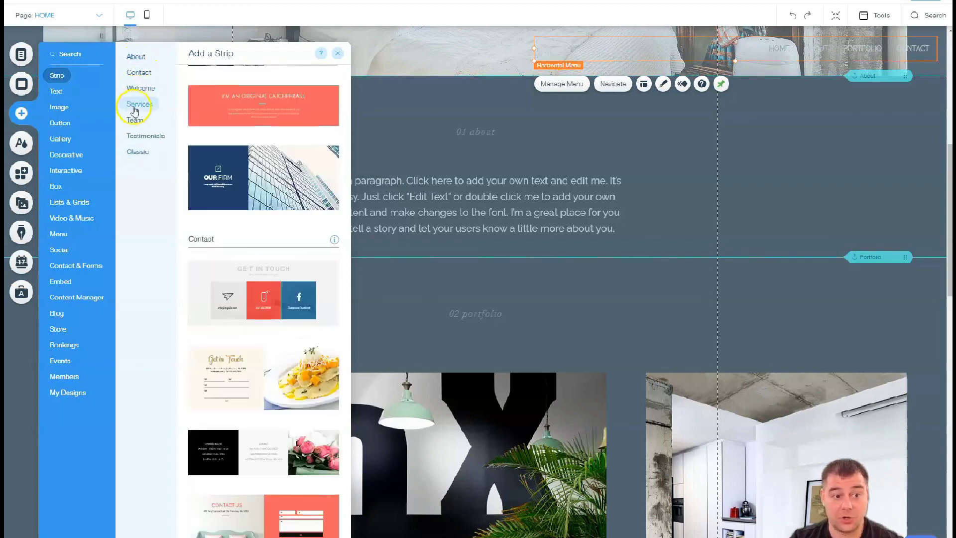
click(135, 120)
click(140, 142)
click(136, 72)
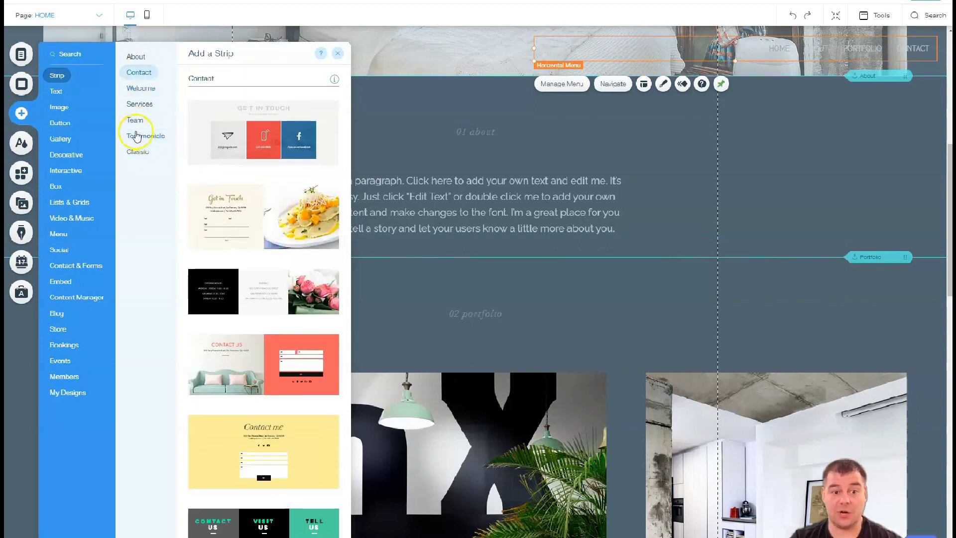
click(138, 152)
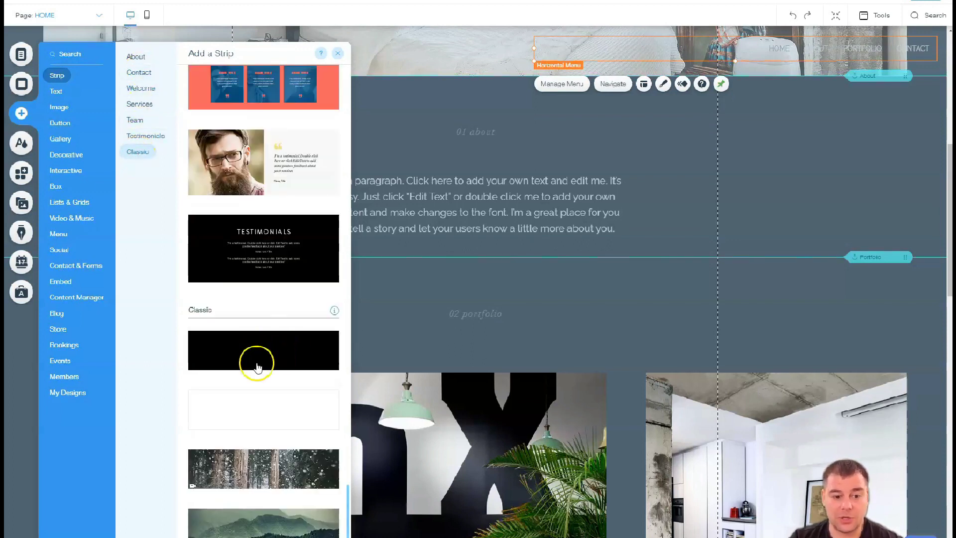
drag(303, 396, 612, 300)
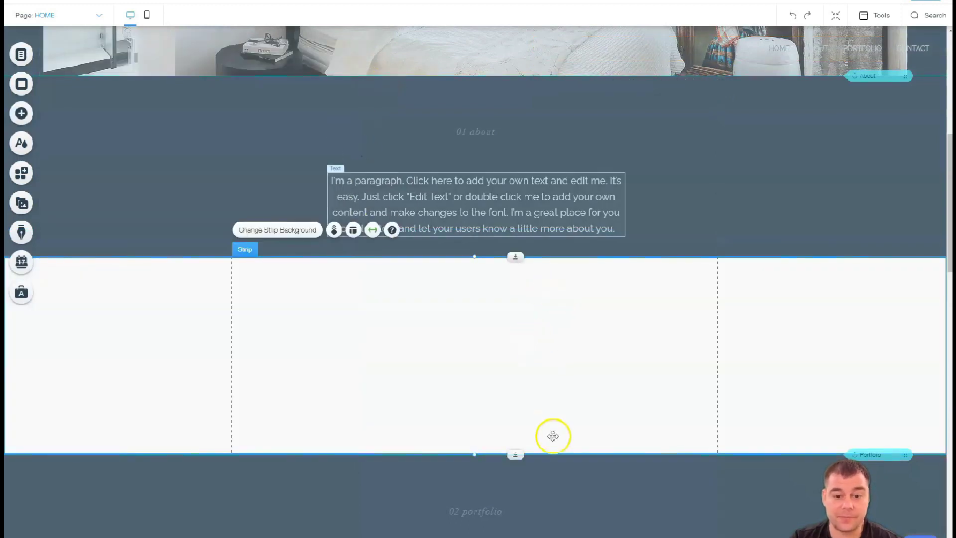
Step: Stretch the new white strip taller
drag(517, 454, 512, 527)
scroll(512, 249, down, 5)
scroll(516, 221, up, 4)
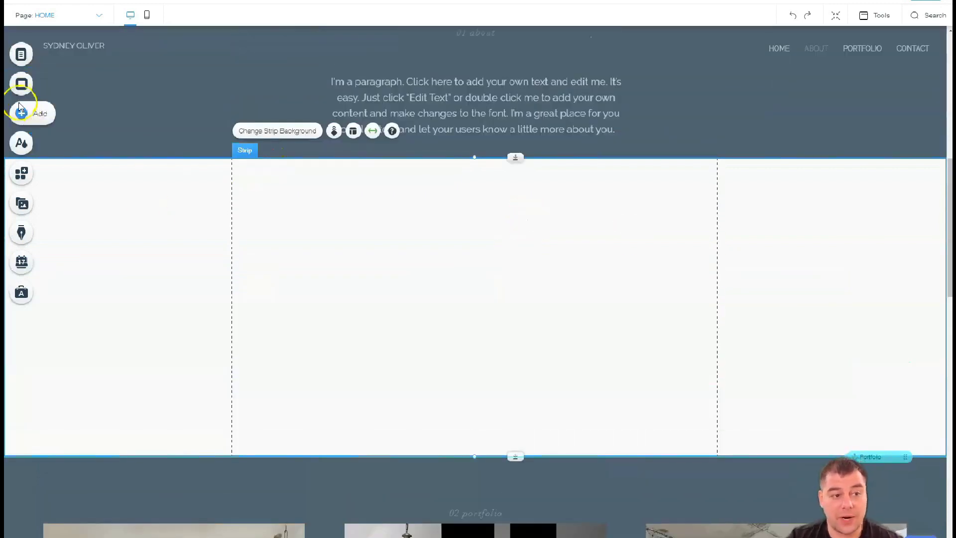
Step: Add a HUGE TITLE heading and a paragraph beneath it in the white strip
click(27, 114)
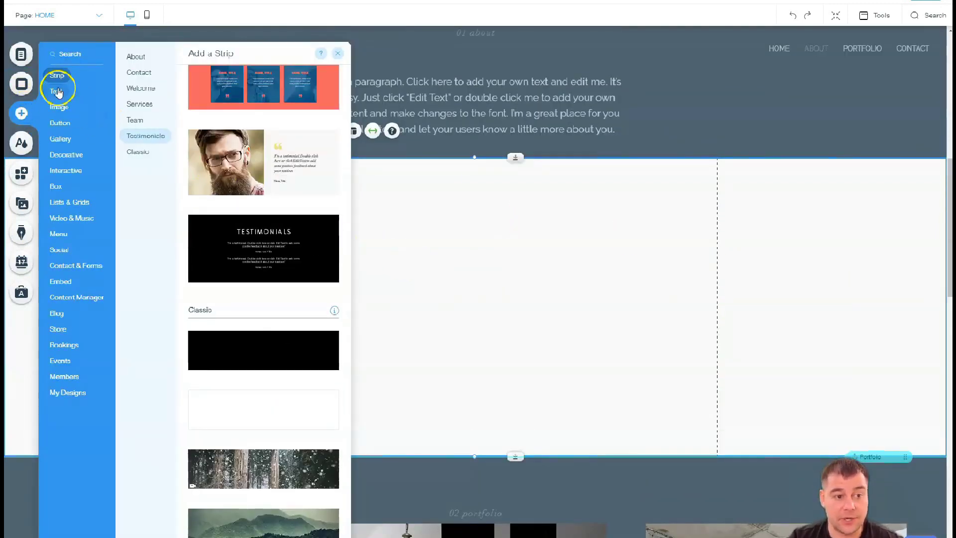
click(56, 92)
drag(299, 520, 478, 207)
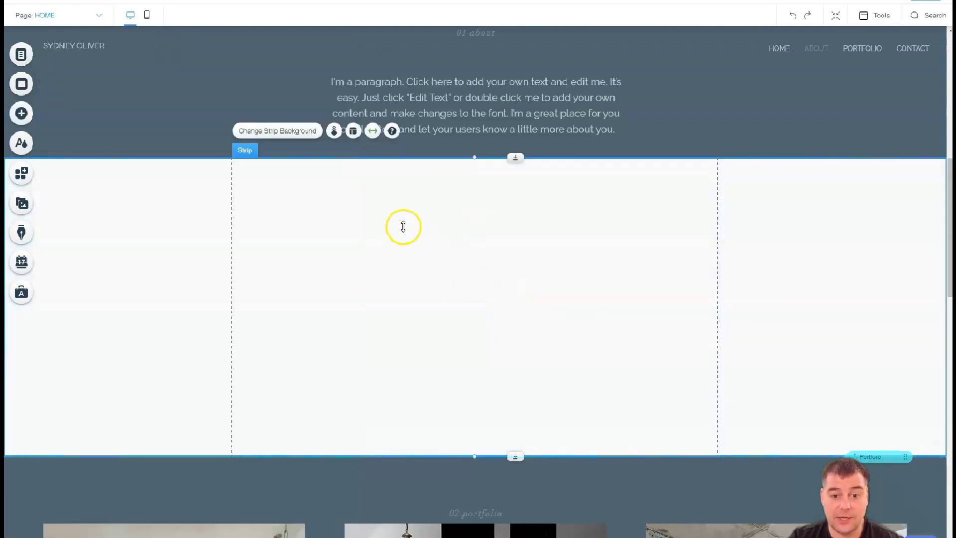
click(25, 114)
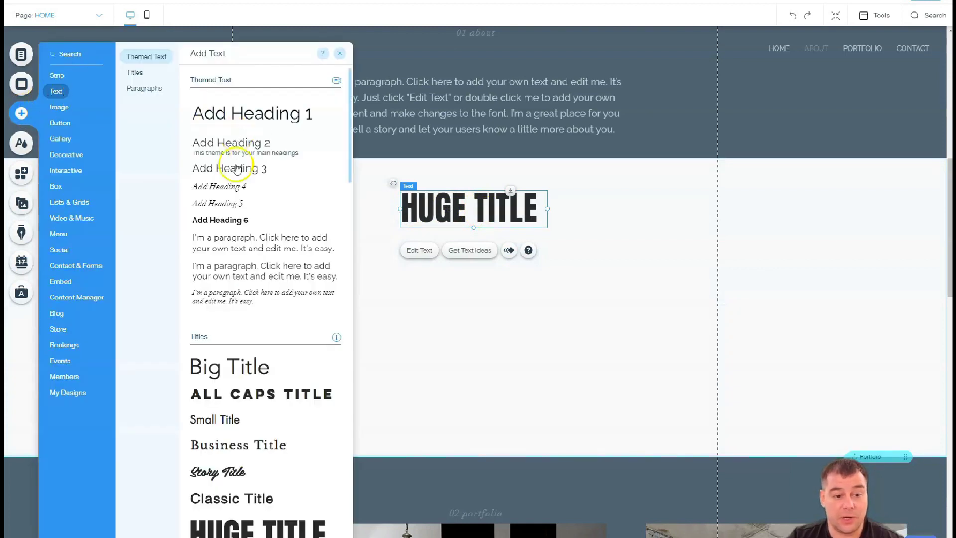
drag(244, 241, 434, 267)
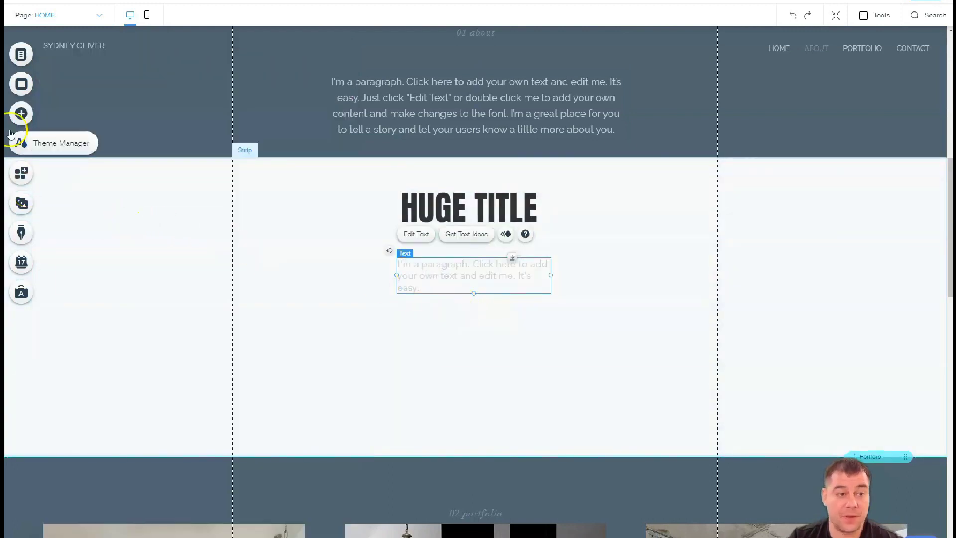
Step: Add the Plane Overhead YouTube video below the paragraph and lengthen the strip to fit it
click(26, 110)
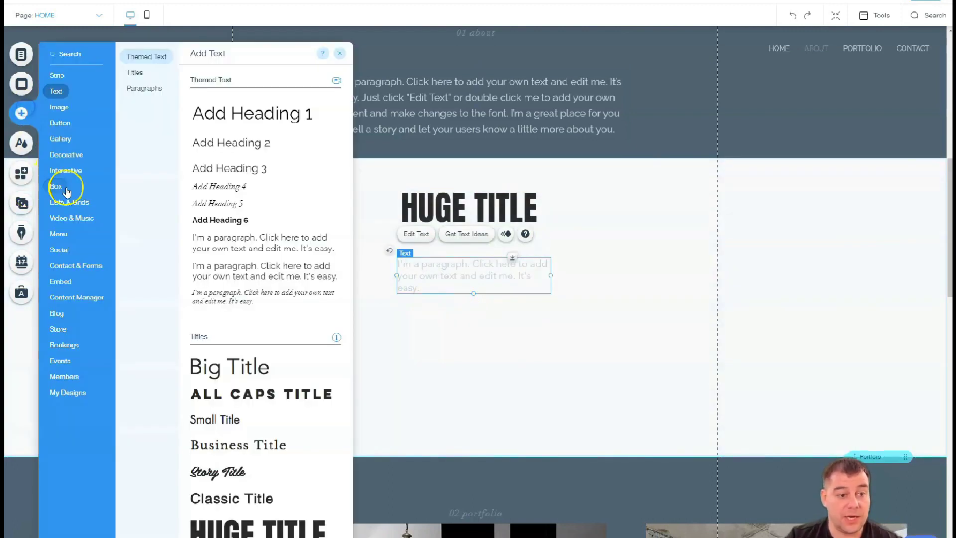
click(67, 224)
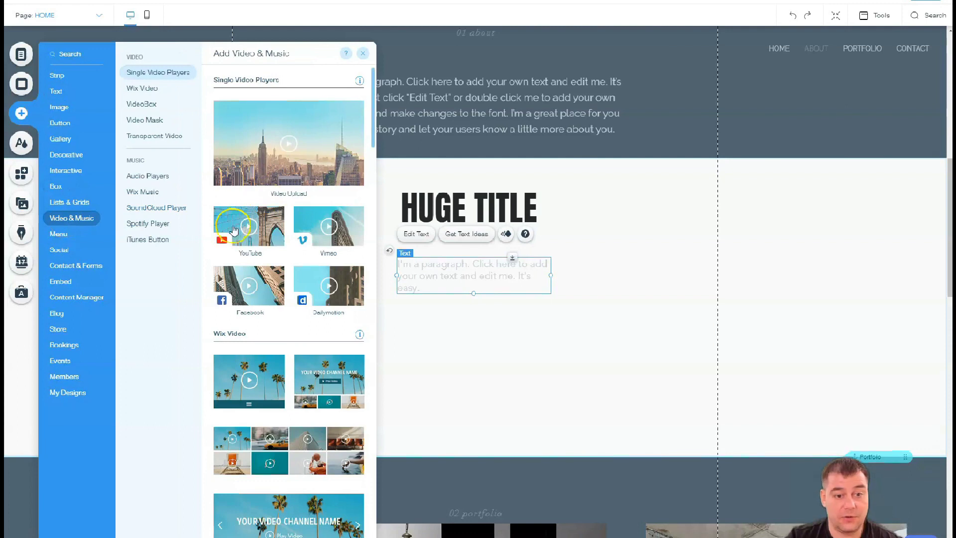
drag(407, 317, 458, 347)
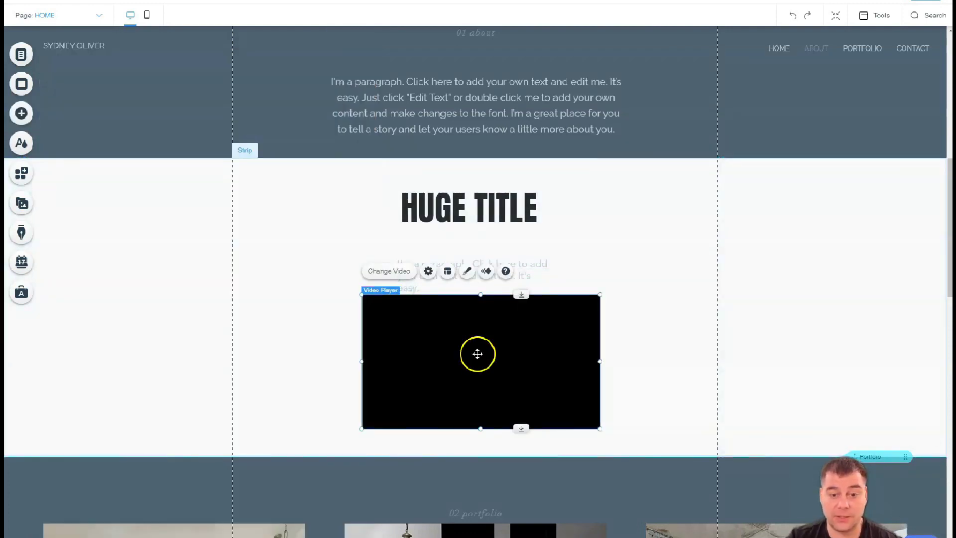
click(657, 401)
scroll(547, 441, down, 4)
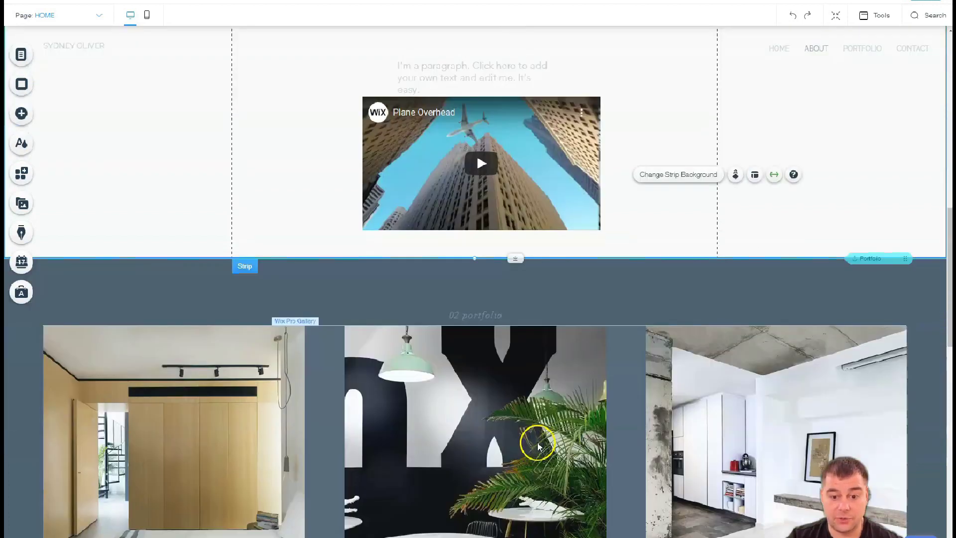
drag(516, 258, 521, 316)
Step: Place a button in the white strip below the video
click(20, 114)
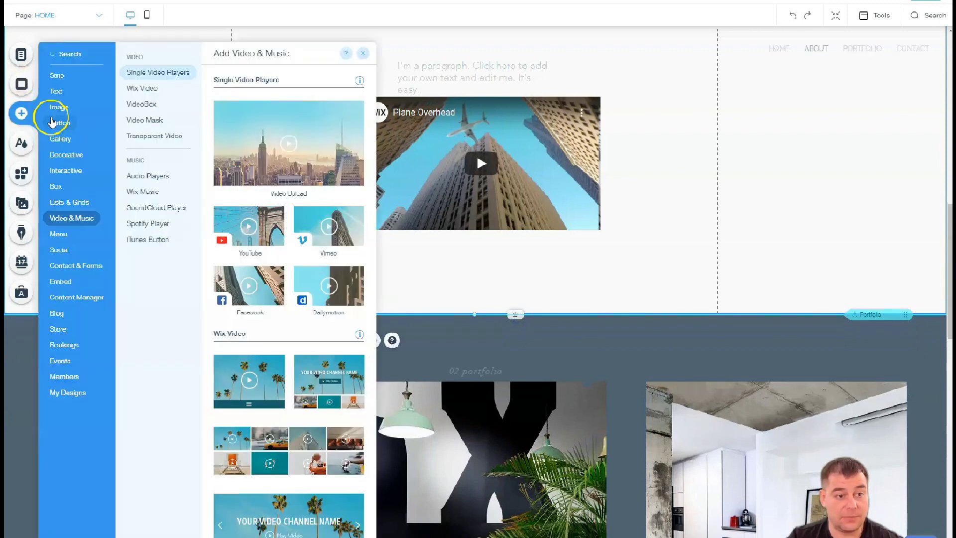
click(60, 123)
drag(256, 111, 467, 258)
scroll(570, 239, up, 5)
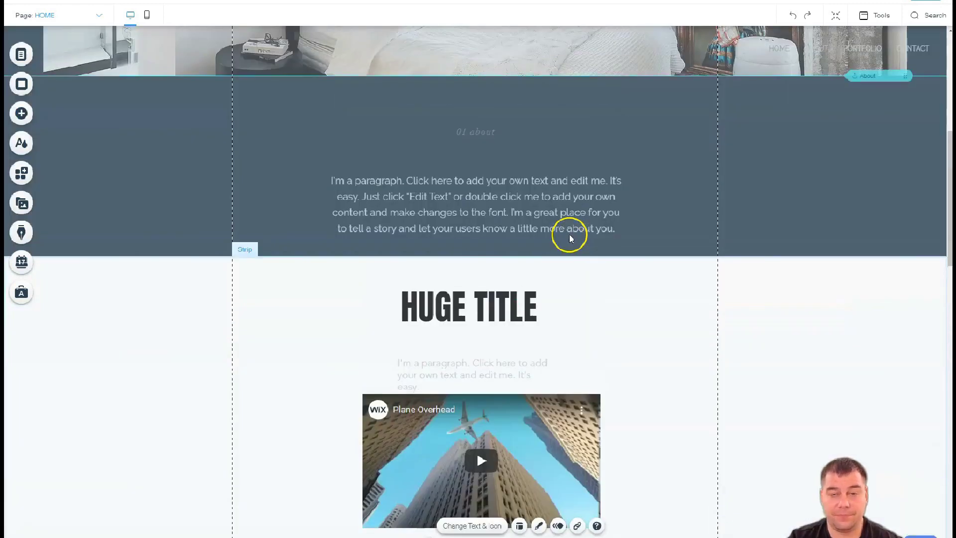
Step: Change the strip's background from white to a solid slate #516371 colour
double_click(166, 323)
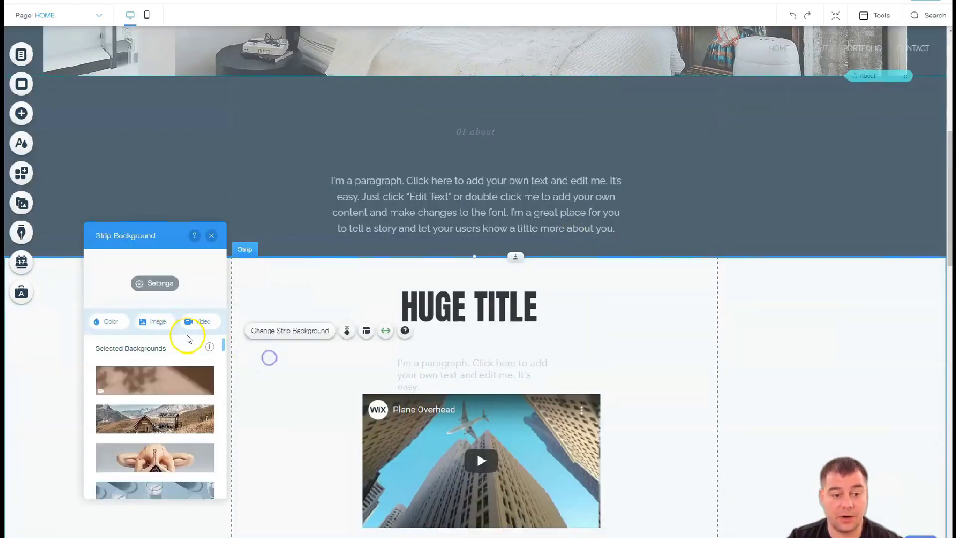
click(211, 236)
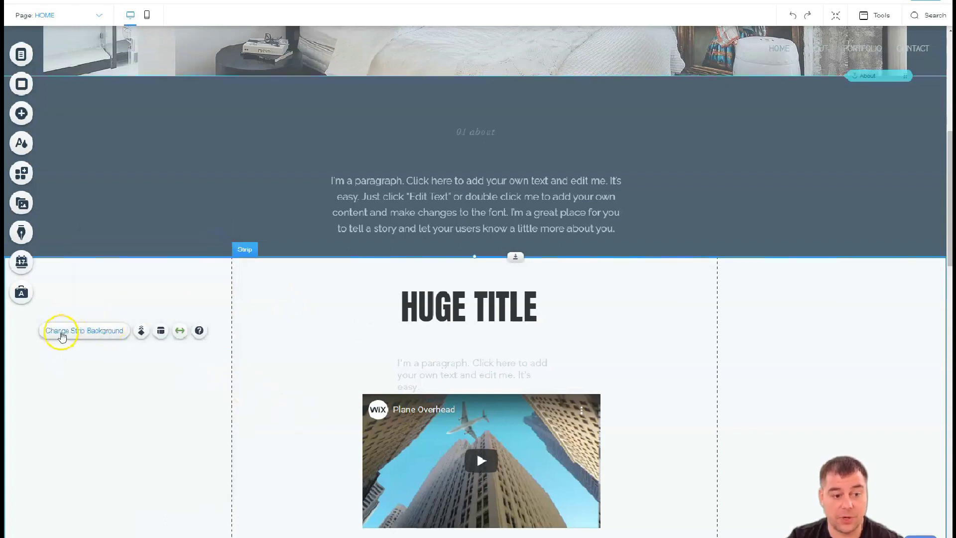
click(68, 334)
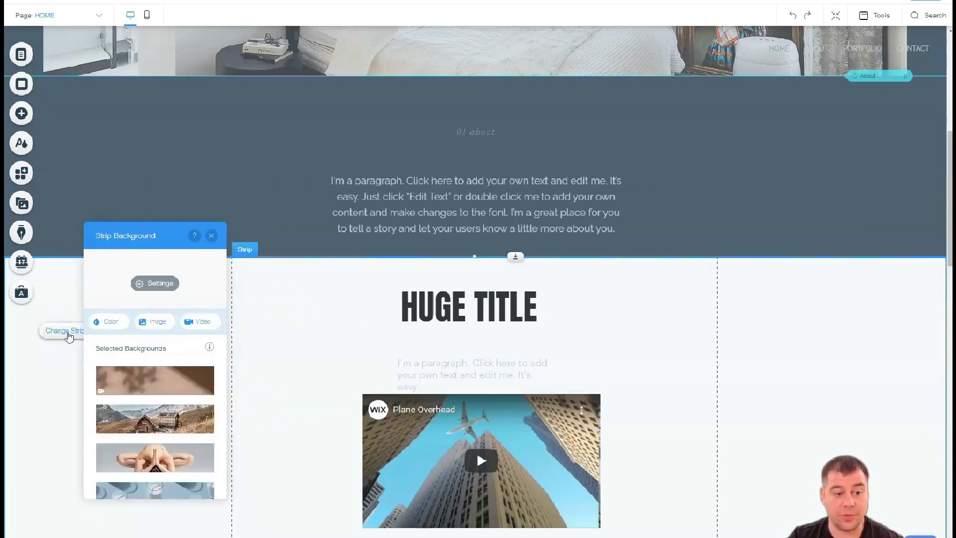
click(112, 321)
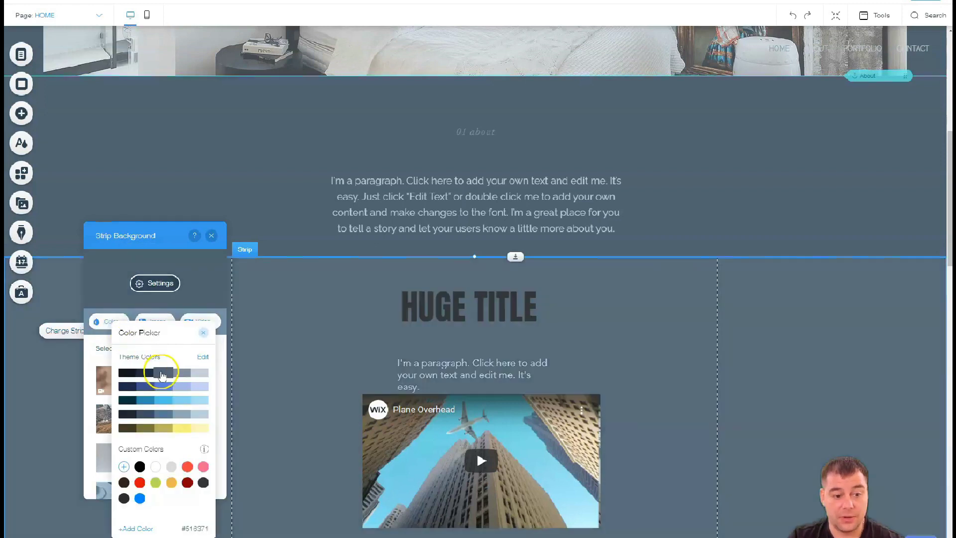
click(180, 373)
click(164, 373)
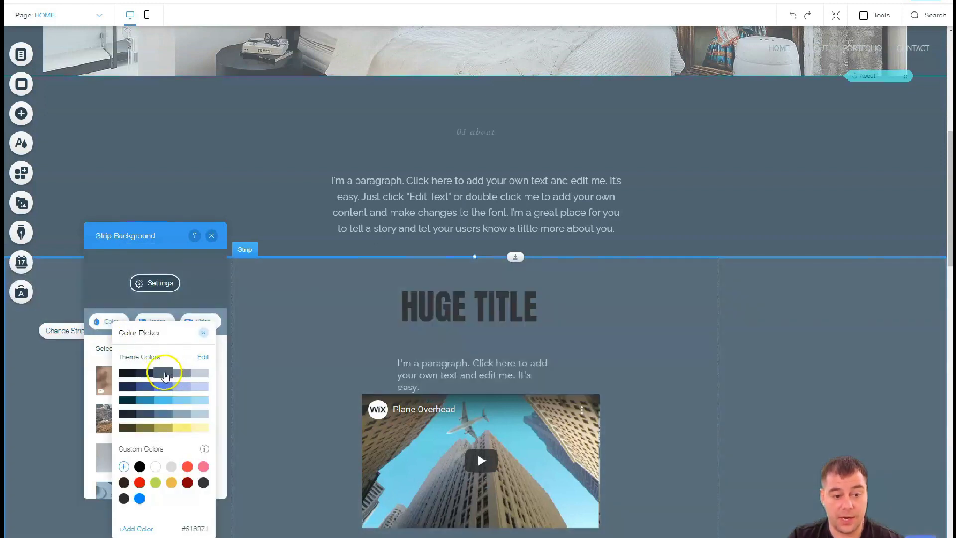
click(211, 237)
scroll(399, 333, down, 4)
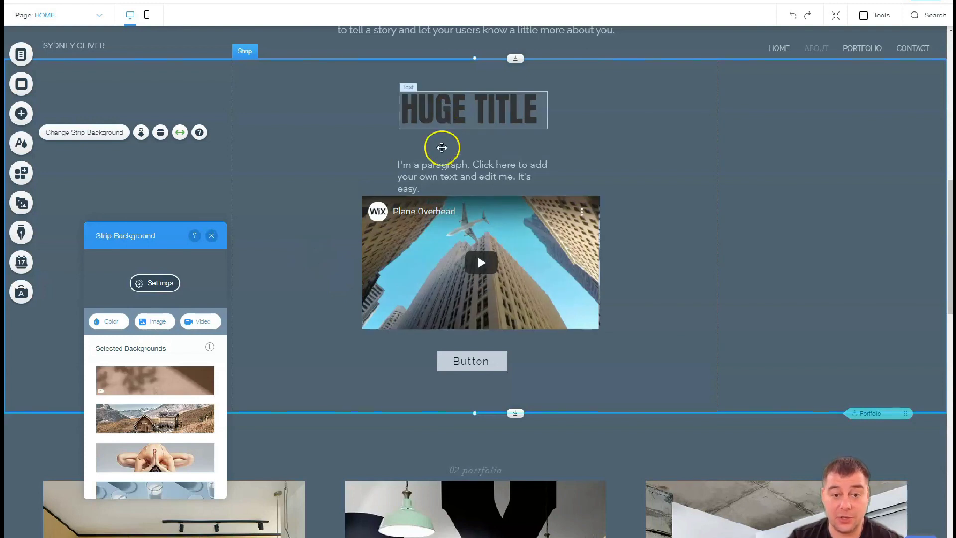
Step: Resize the video, move the paragraph right of HUGE TITLE, and centre the video below it
click(402, 218)
drag(361, 195, 291, 155)
drag(438, 259, 437, 286)
drag(468, 183, 622, 117)
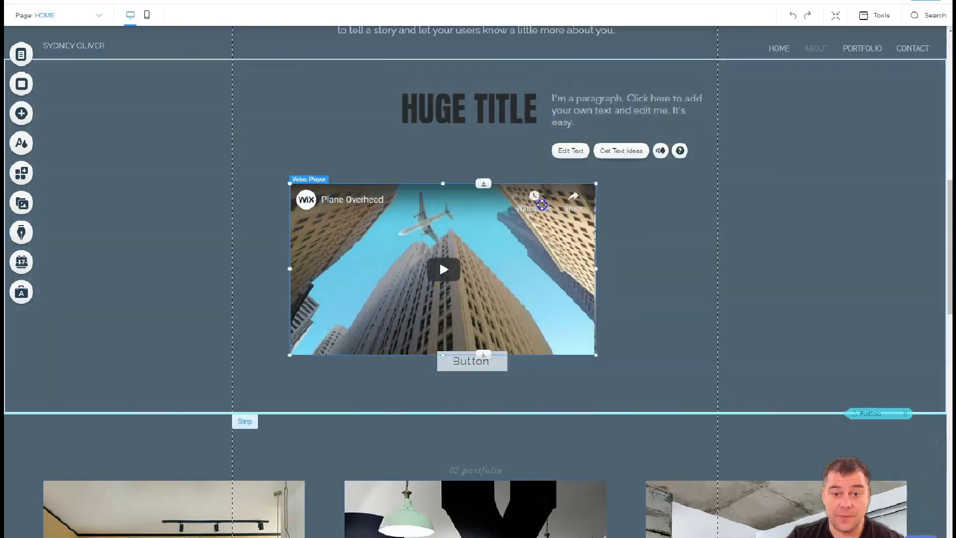
drag(521, 241, 549, 215)
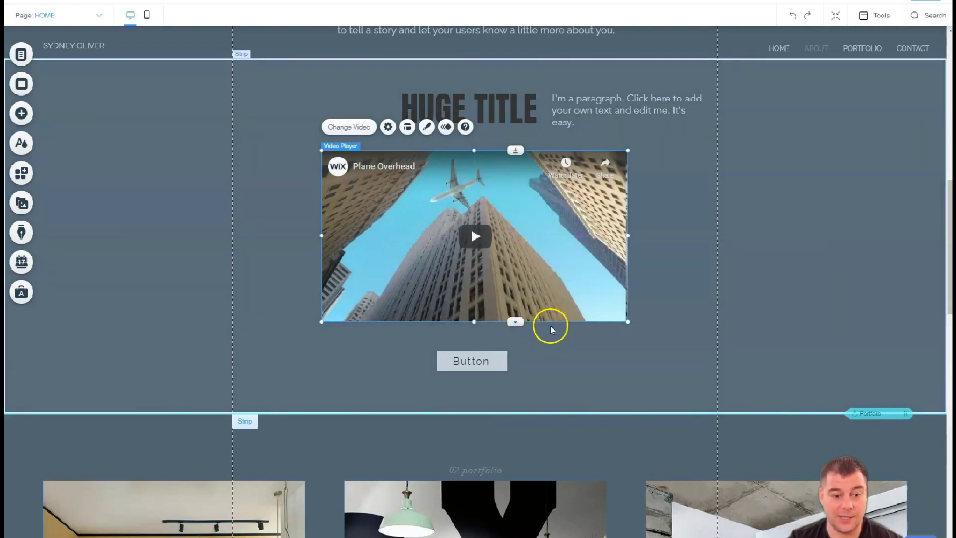
Step: Enlarge the button under the video to about 281 px wide
scroll(574, 350, down, 2)
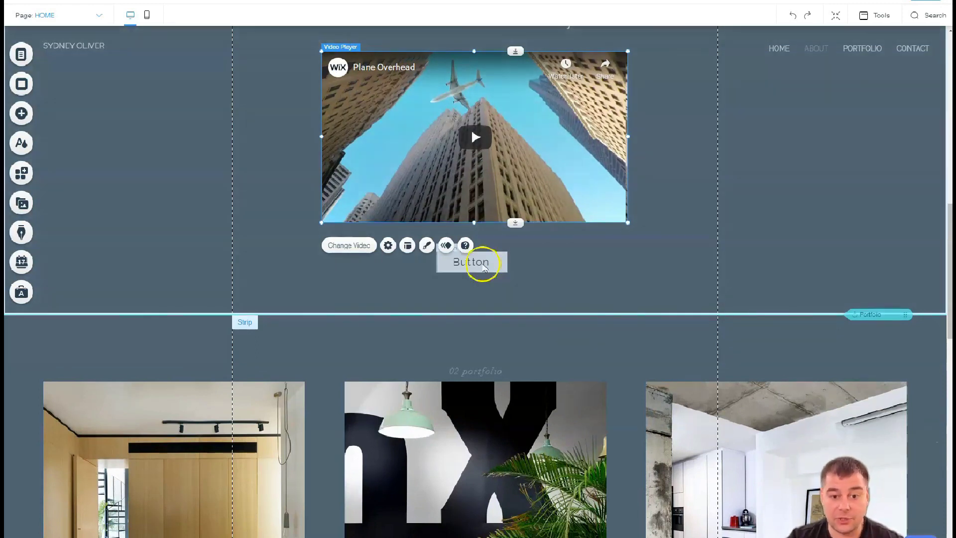
click(478, 261)
drag(436, 272, 407, 295)
drag(507, 251, 553, 255)
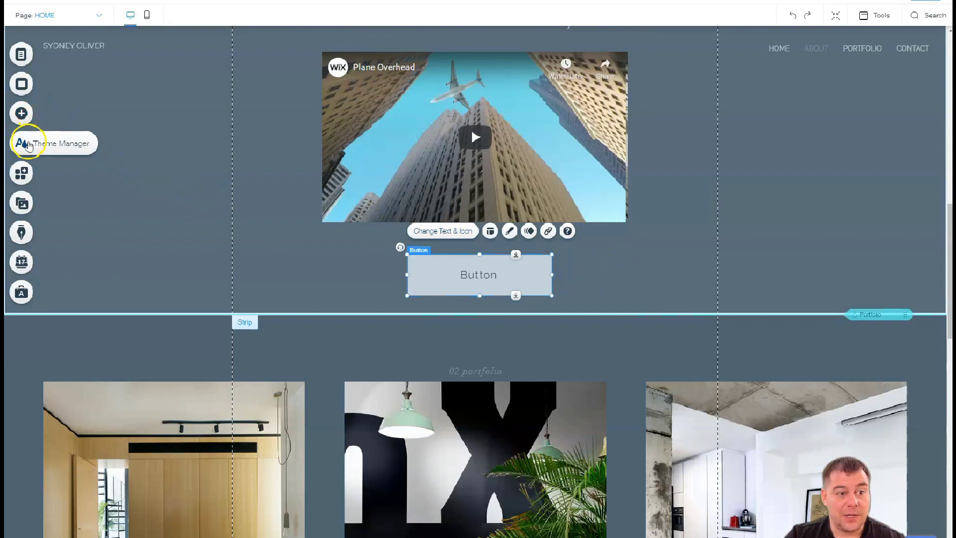
Step: Place the grey circular Social Bar with six network icons beneath the Button
click(21, 114)
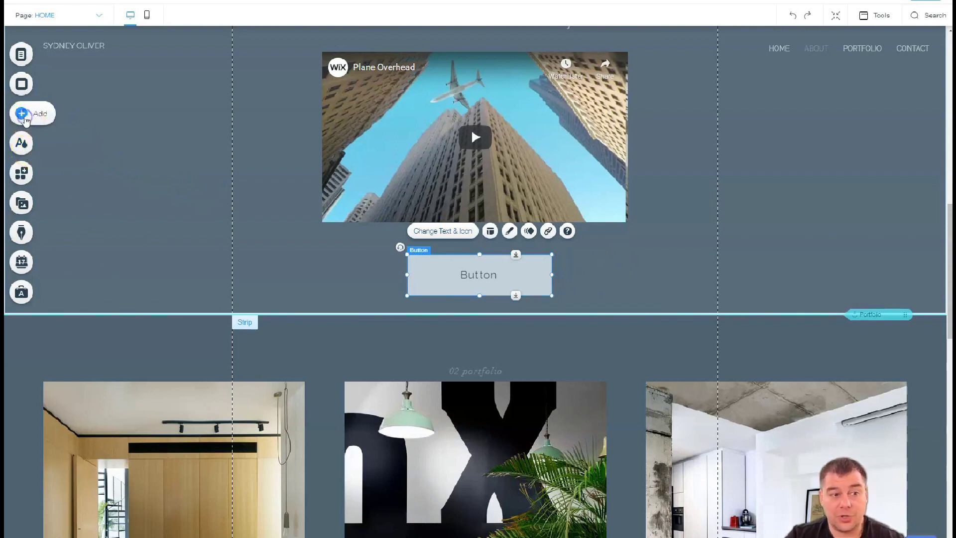
click(62, 141)
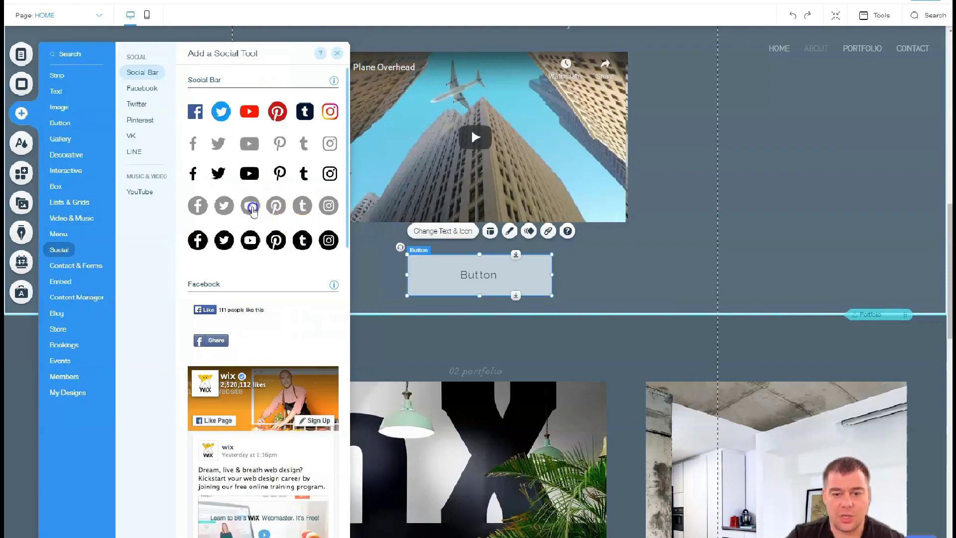
drag(250, 205, 479, 341)
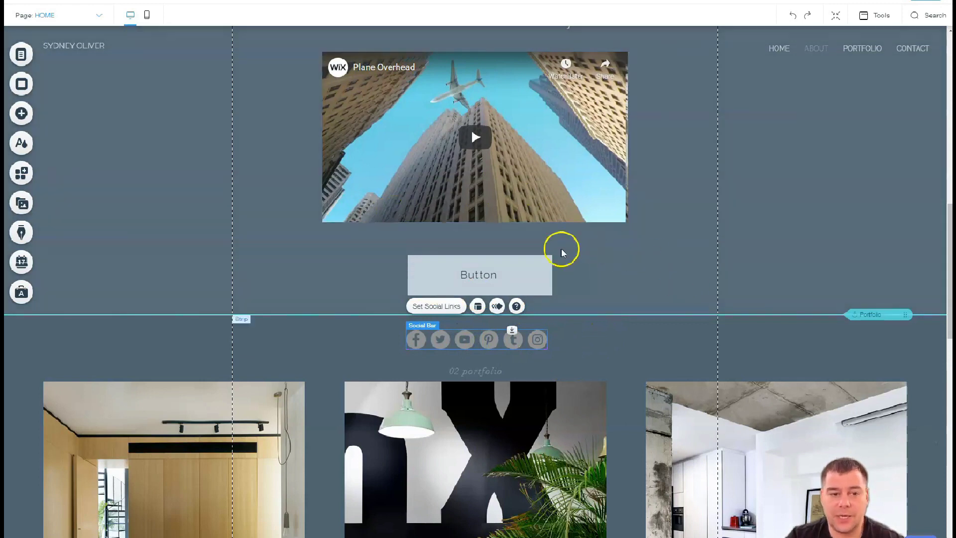
click(22, 113)
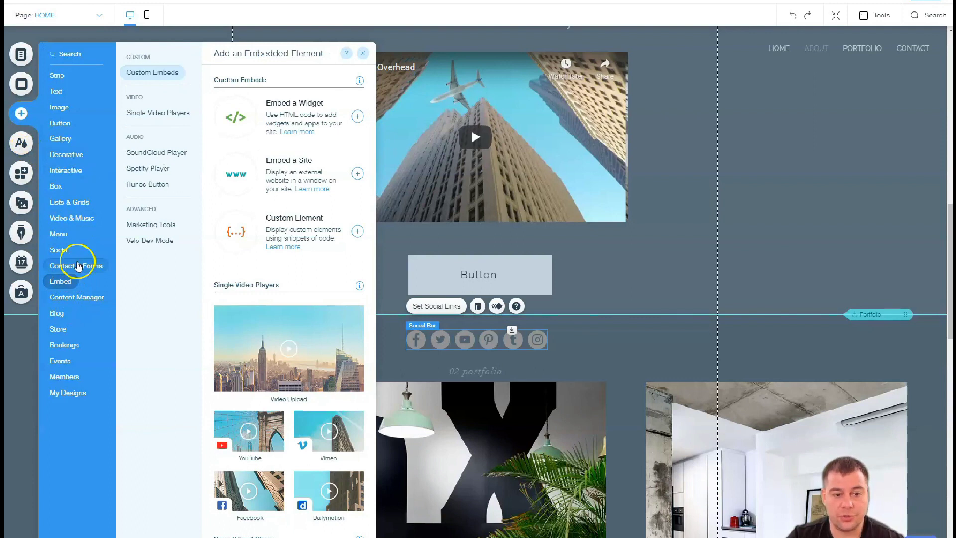
Step: Close the Add panel and open the Site Menu listing HOME, ABOUT, PORTFOLIO and CONTACT
mouse_move(72, 264)
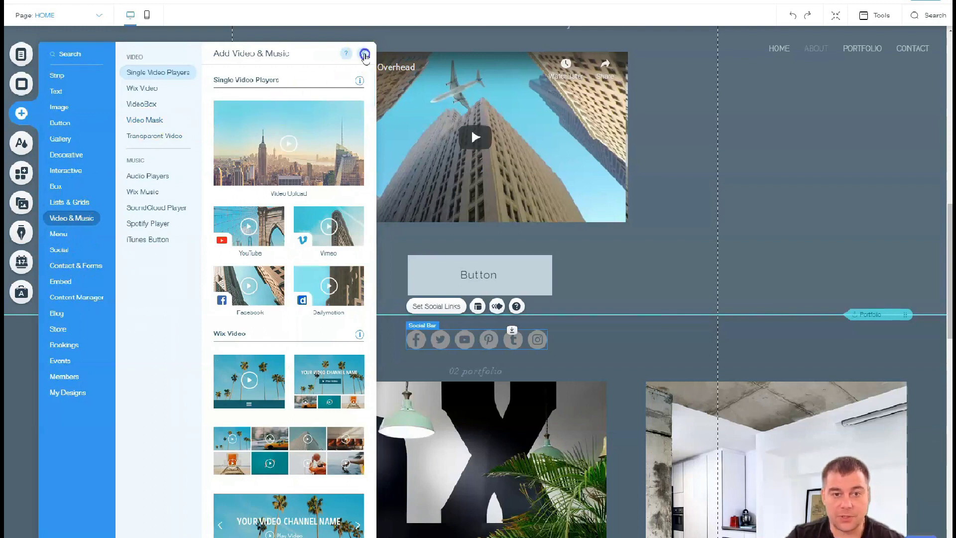
click(363, 53)
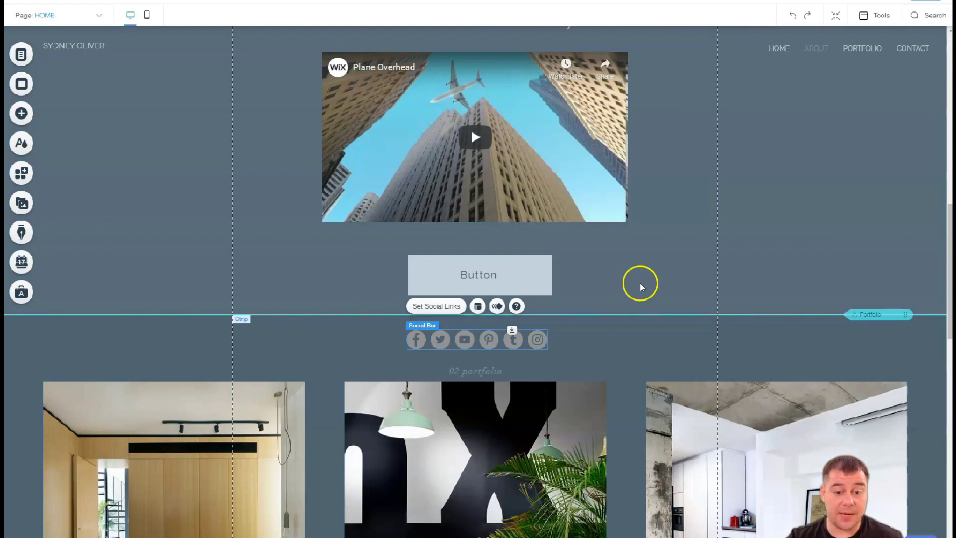
scroll(641, 283, down, 2)
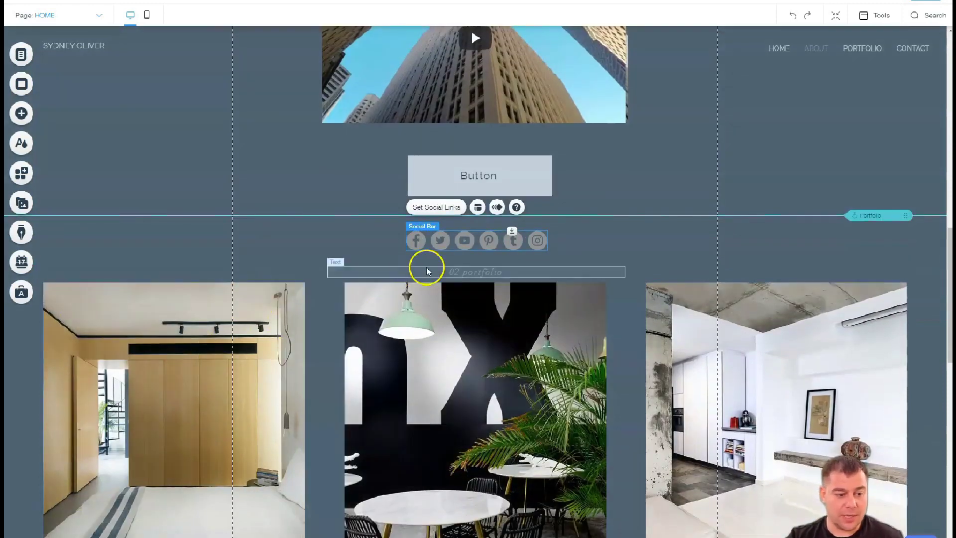
scroll(427, 271, up, 3)
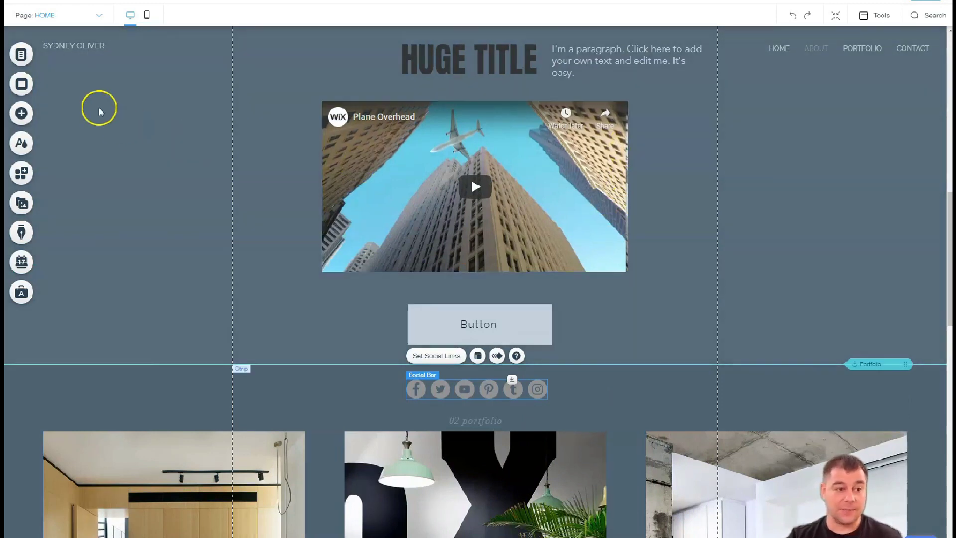
click(22, 54)
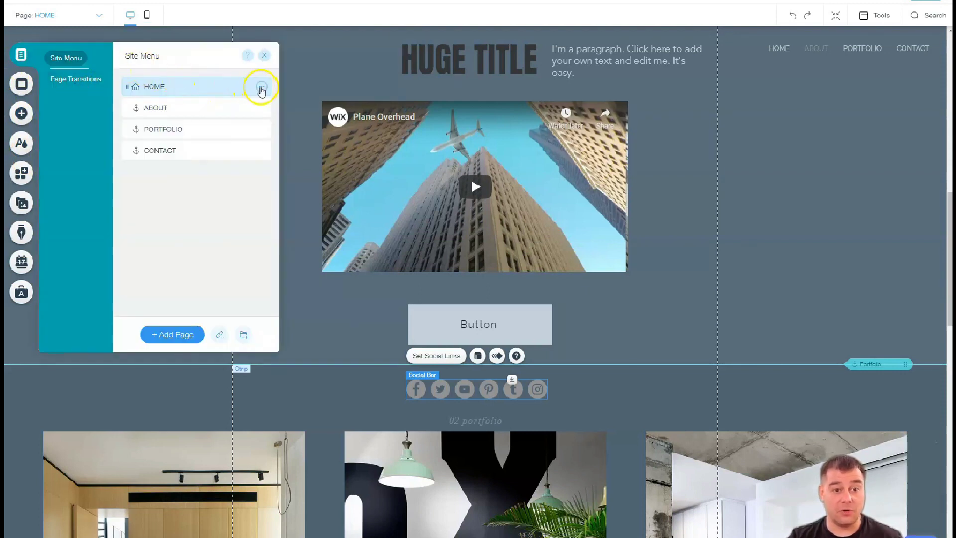
click(261, 88)
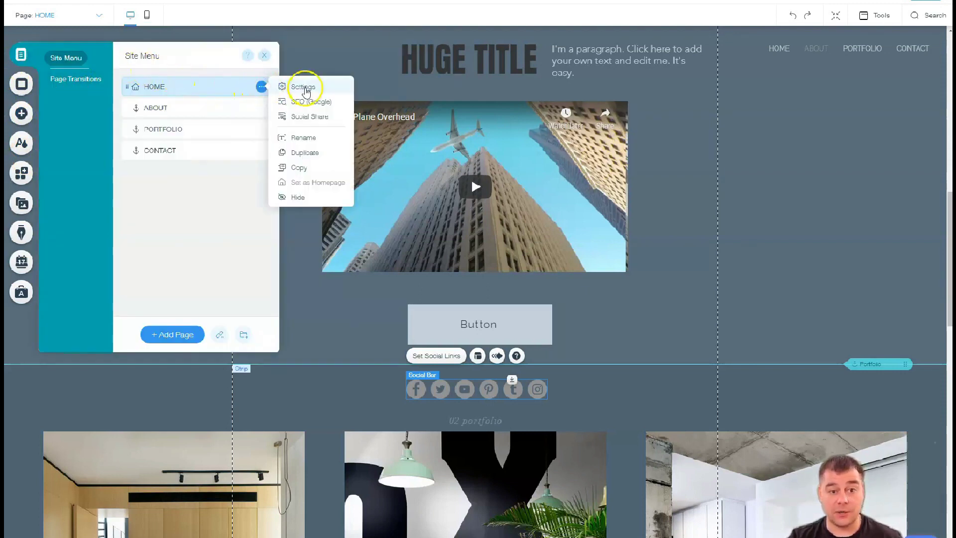
click(305, 88)
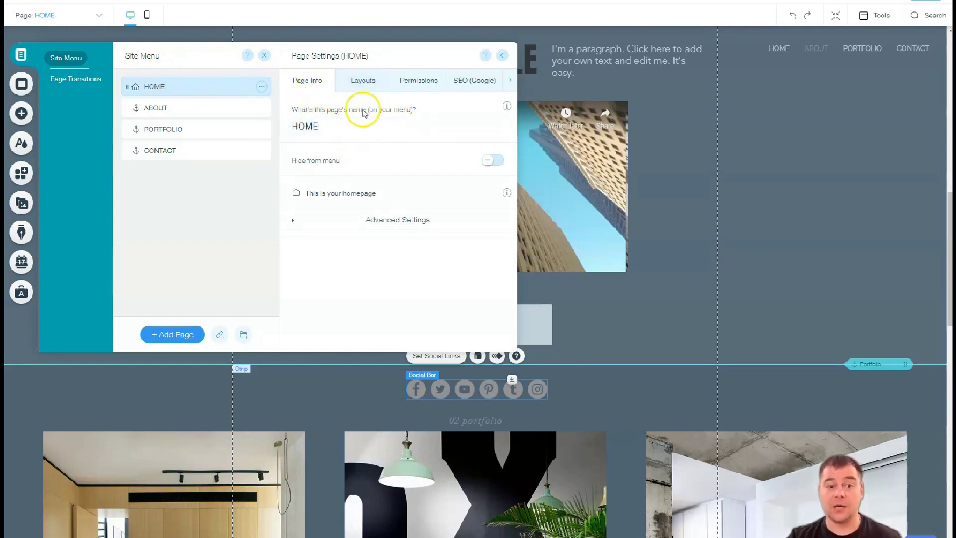
click(358, 83)
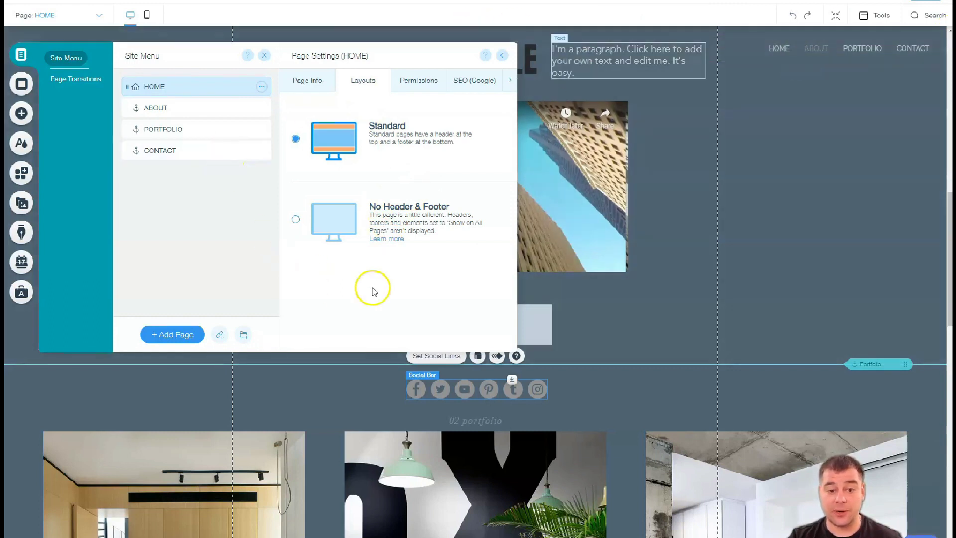
click(418, 90)
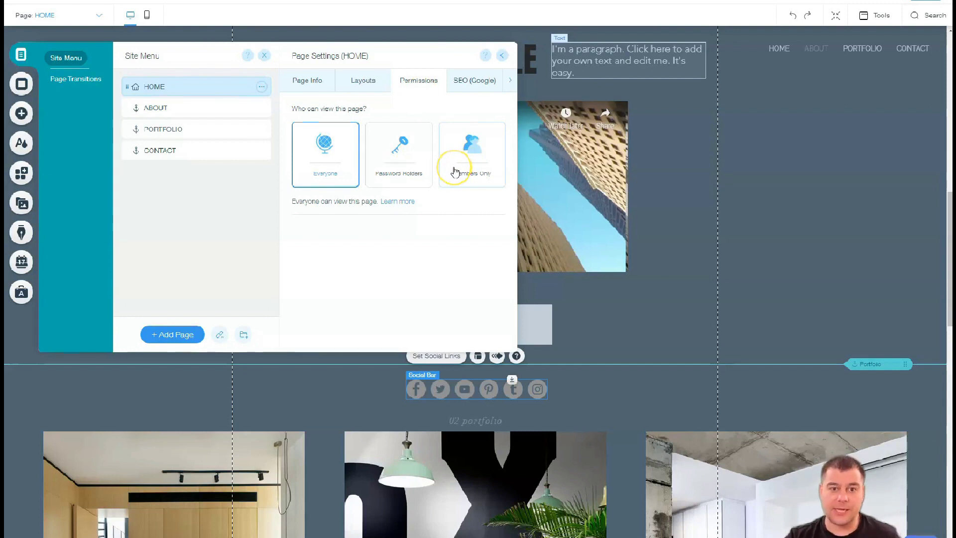
click(469, 86)
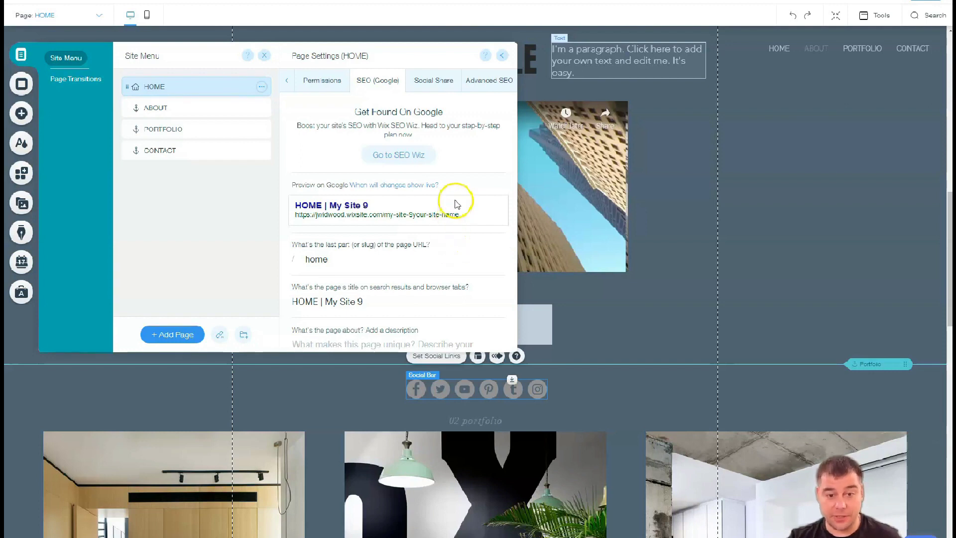
click(428, 87)
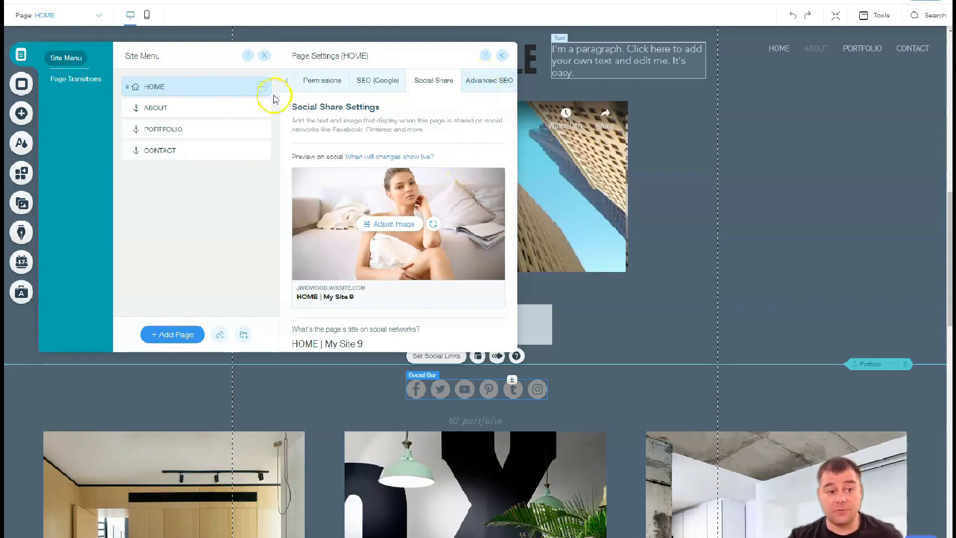
click(501, 56)
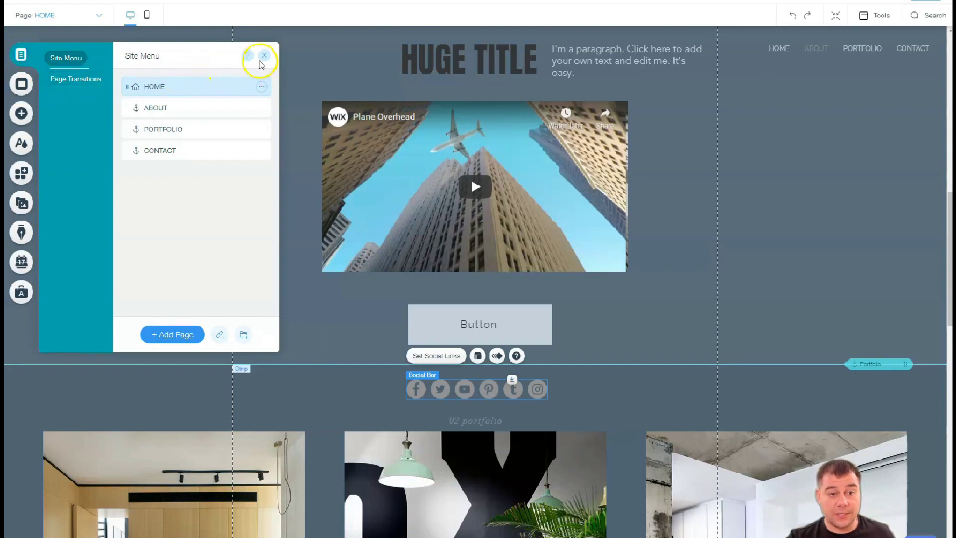
Step: Close the site pages list and open the Wix App Market
click(263, 55)
mouse_move(92, 1)
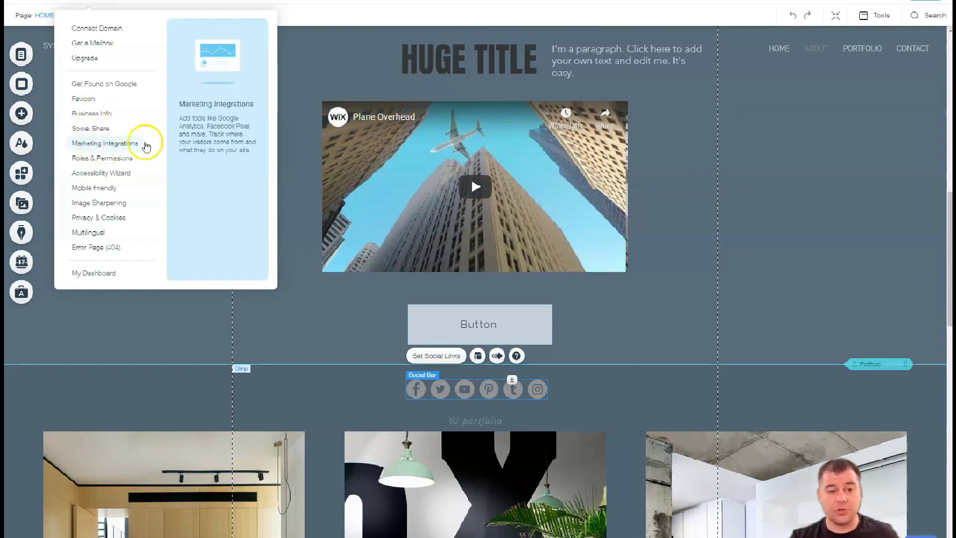
click(19, 173)
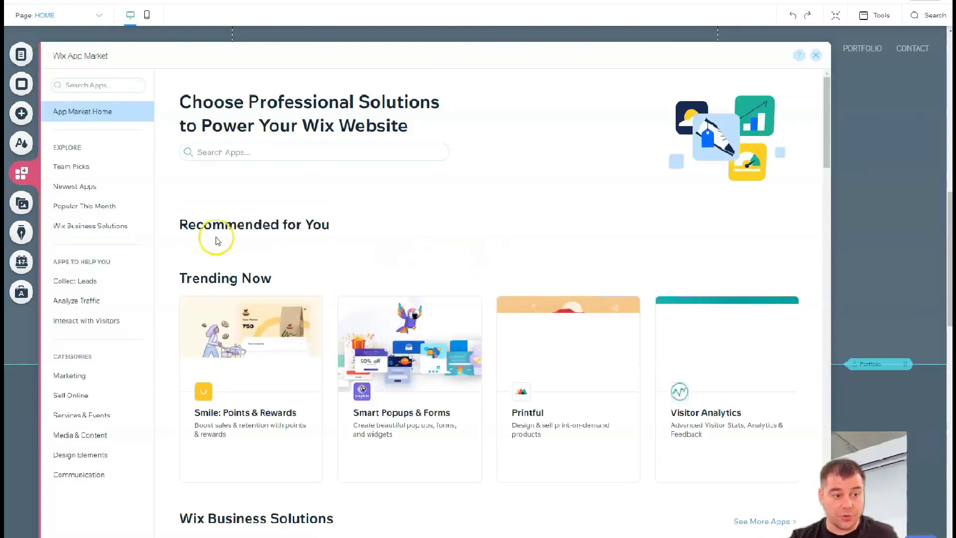
Step: Browse the Marketing apps category and look at the Instagram Feed app
scroll(466, 335, down, 5)
scroll(464, 335, down, 10)
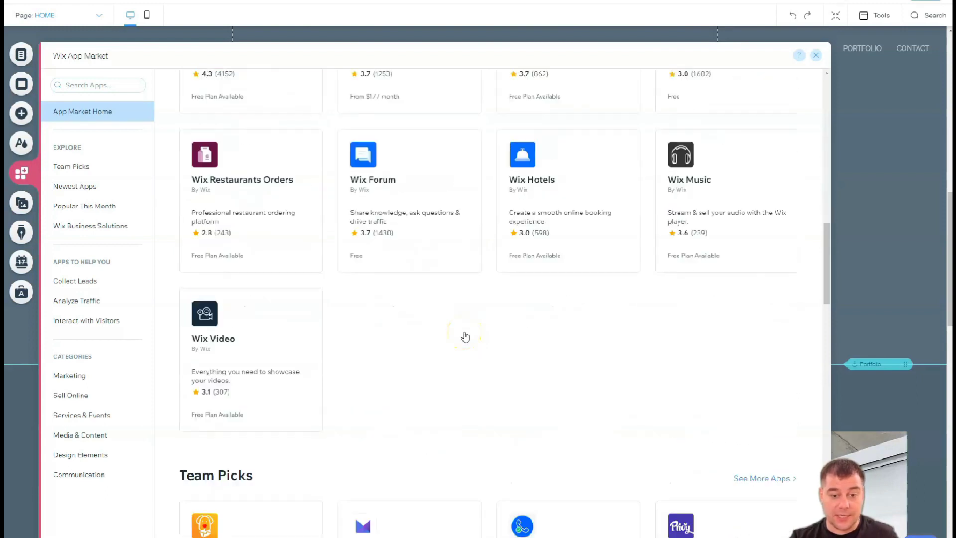
scroll(465, 335, up, 3)
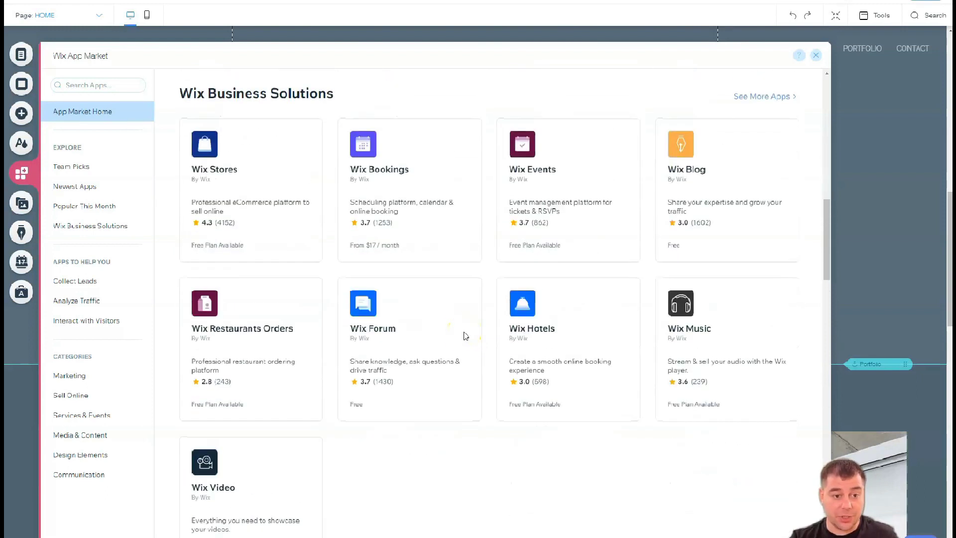
click(68, 381)
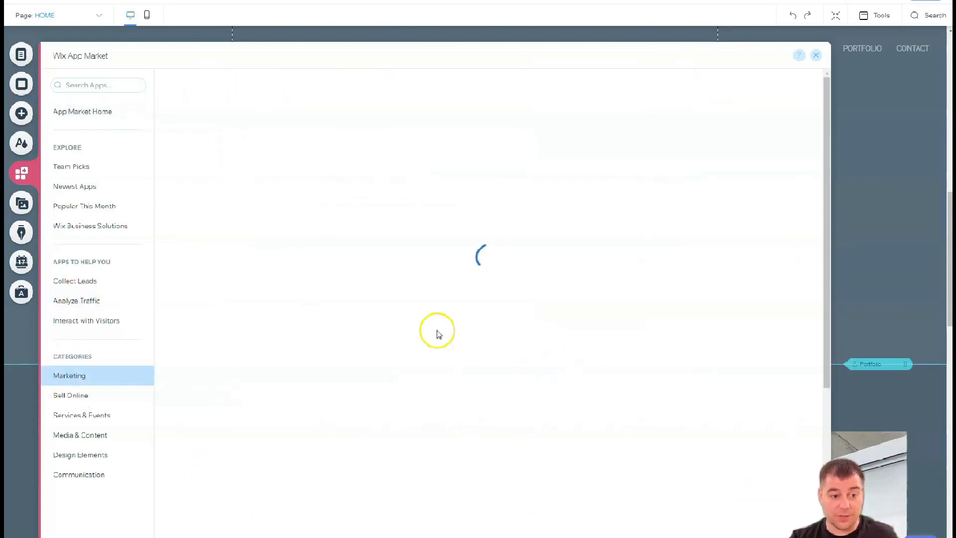
scroll(442, 321, down, 6)
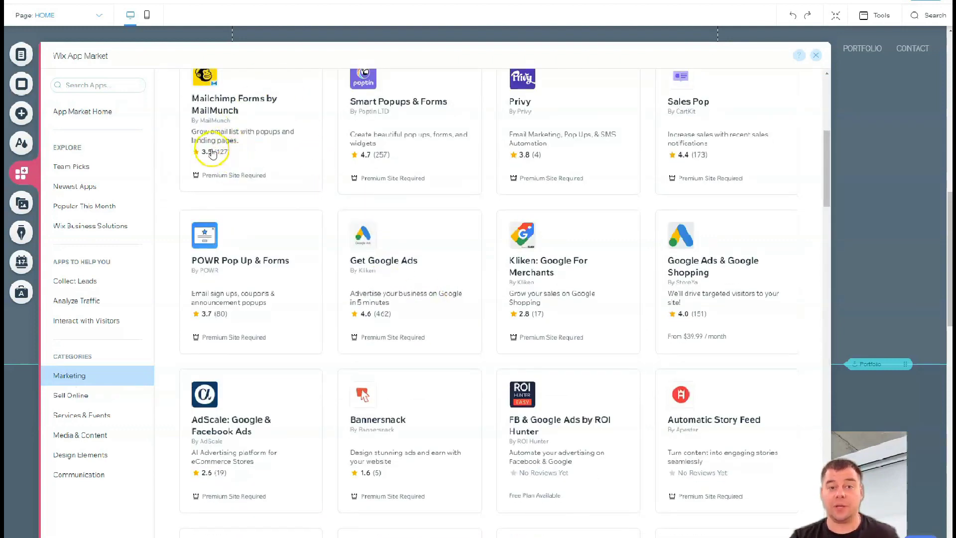
scroll(239, 155, up, 1)
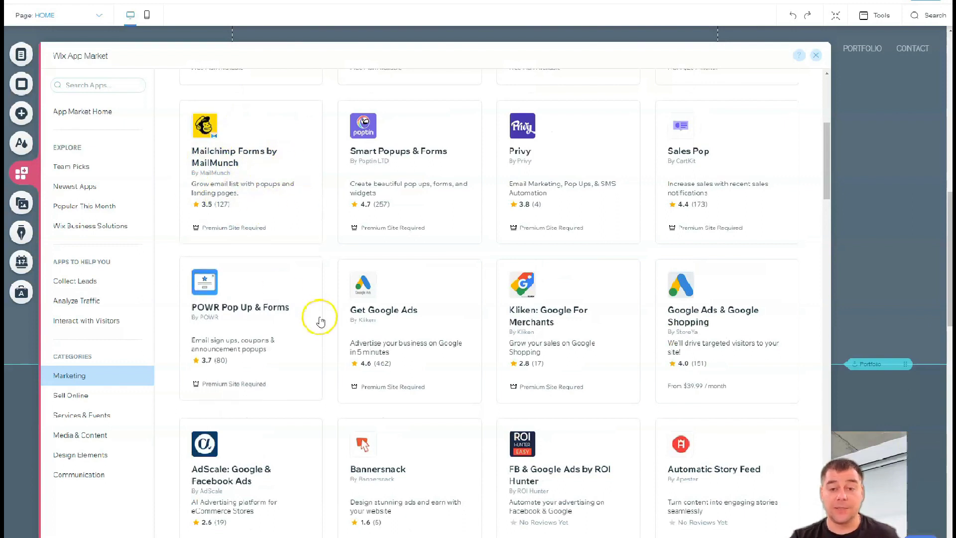
scroll(527, 348, down, 12)
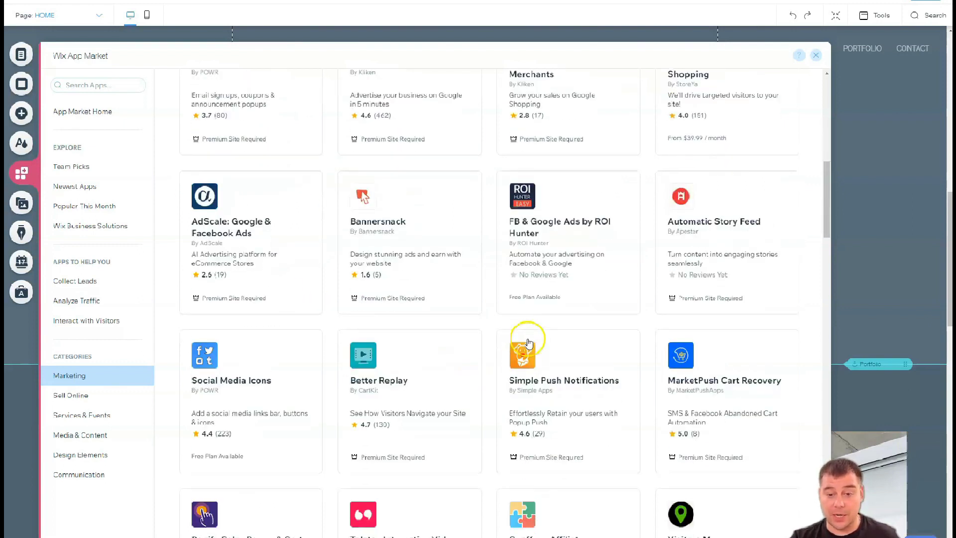
scroll(530, 339, down, 18)
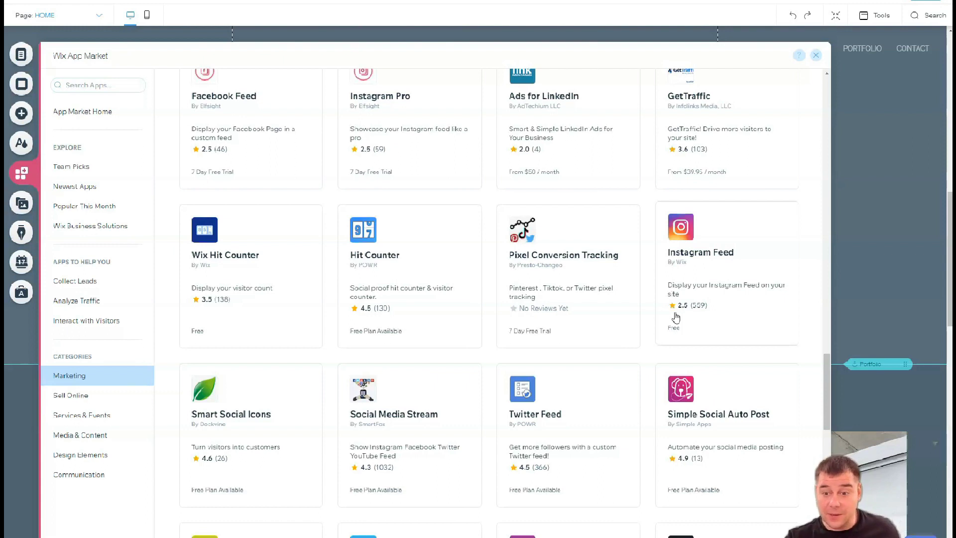
click(699, 307)
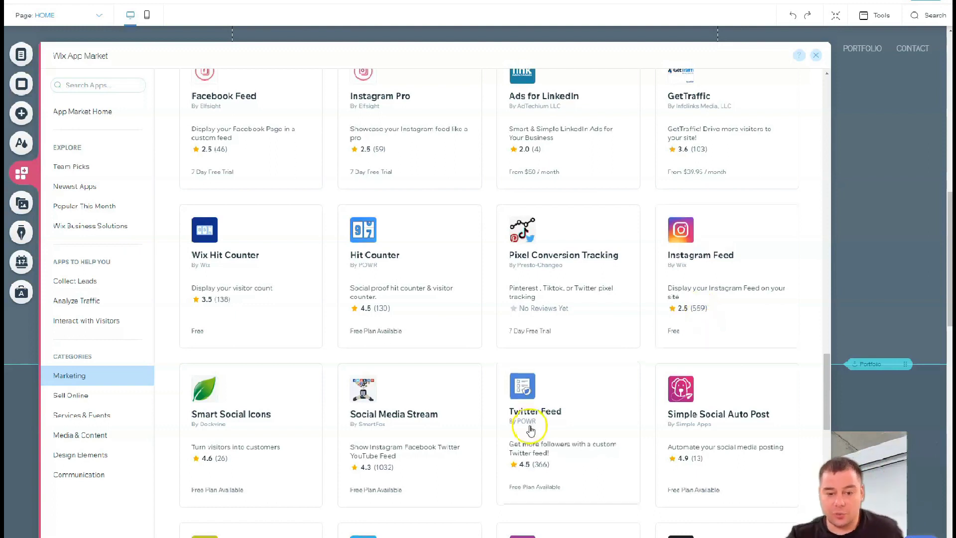
scroll(531, 425, down, 4)
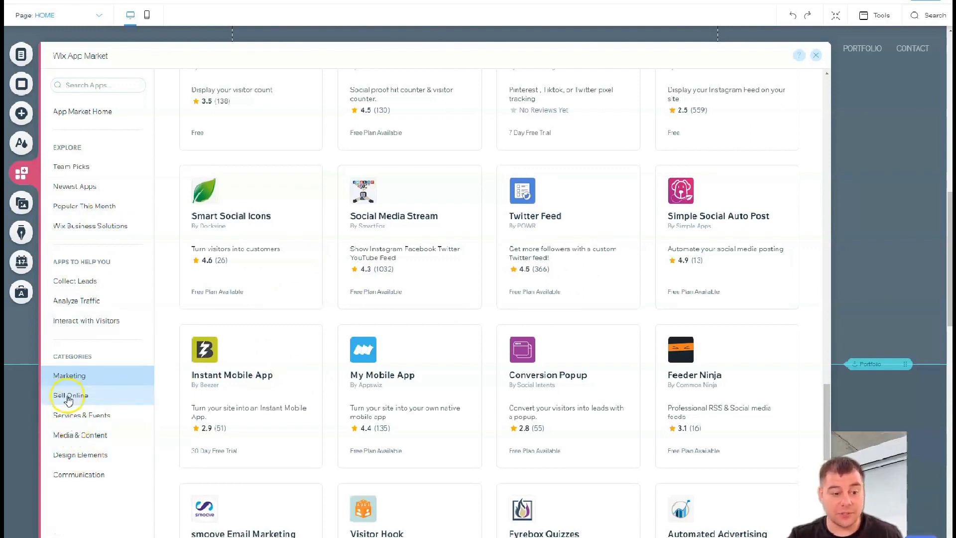
Step: Close the App Market and return to the hero strip on the home page
click(815, 54)
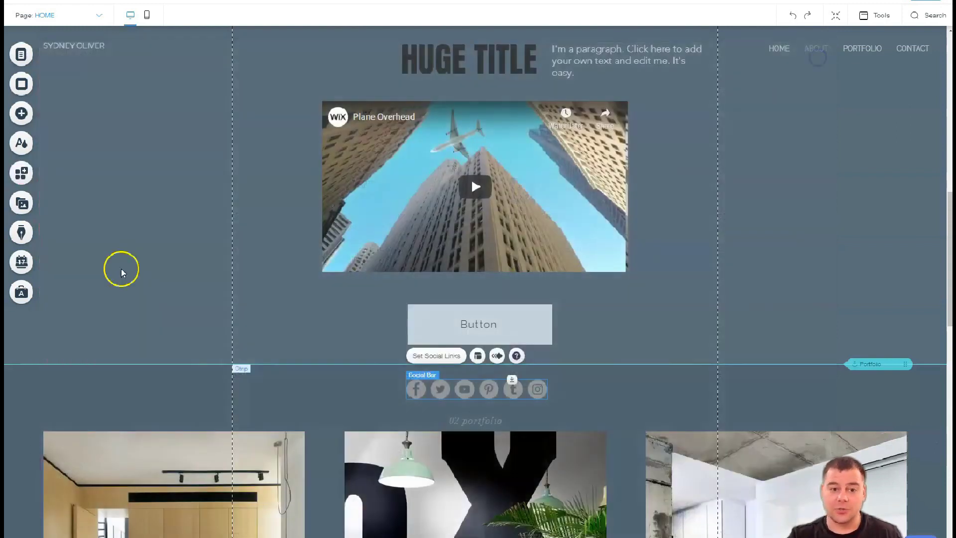
scroll(737, 215, up, 3)
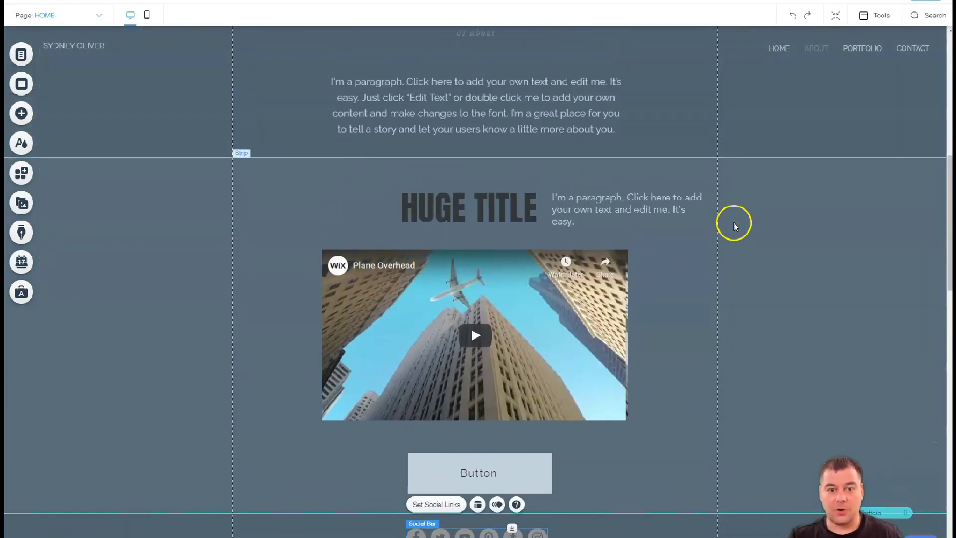
scroll(734, 224, down, 1)
scroll(732, 225, down, 1)
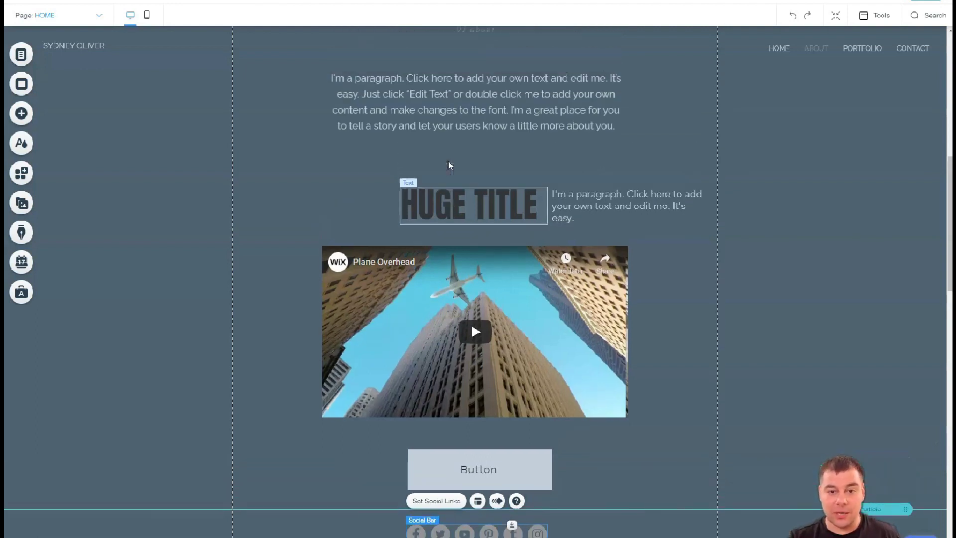
scroll(448, 164, up, 9)
scroll(475, 214, up, 2)
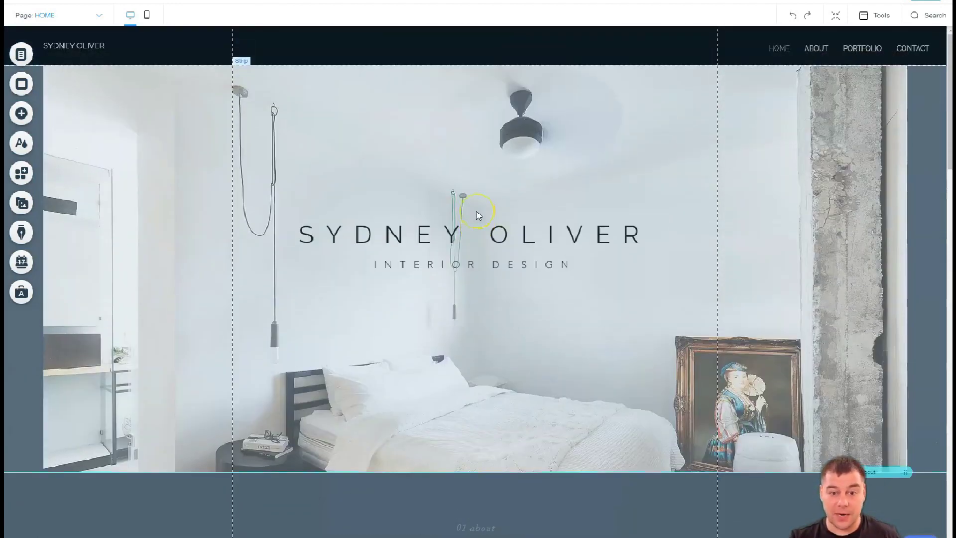
scroll(166, 156, down, 1)
Step: Replace the hero strip's bedroom photo with the black-and-white city skyline image
click(160, 155)
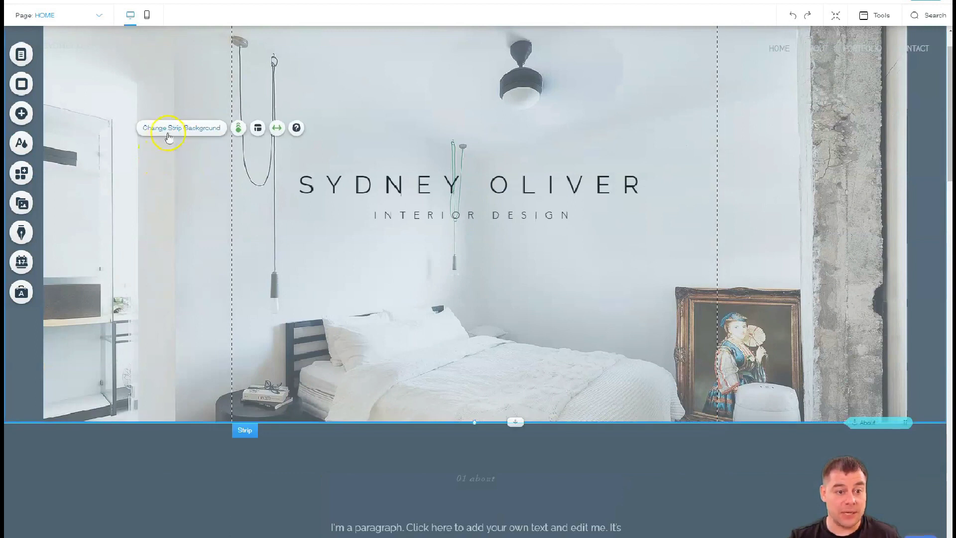
click(169, 130)
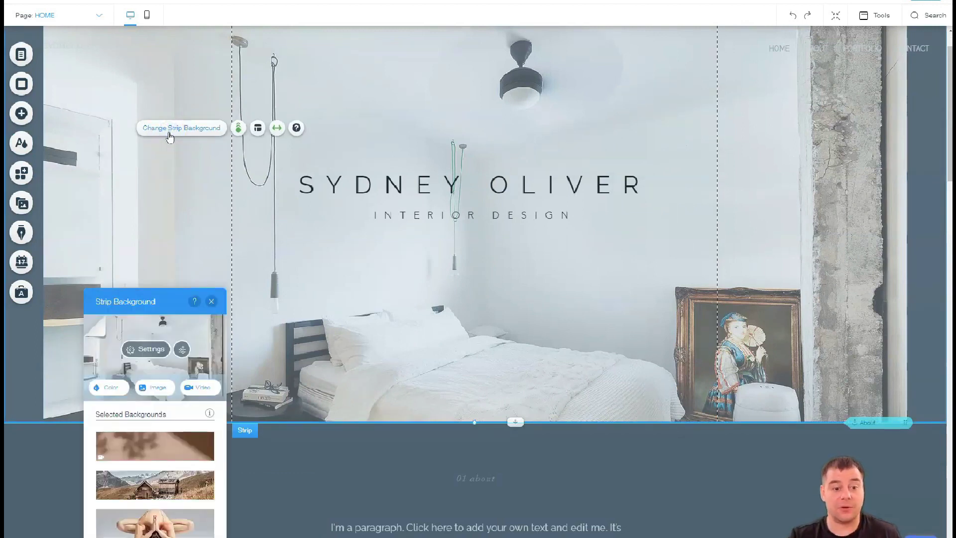
scroll(167, 473, down, 5)
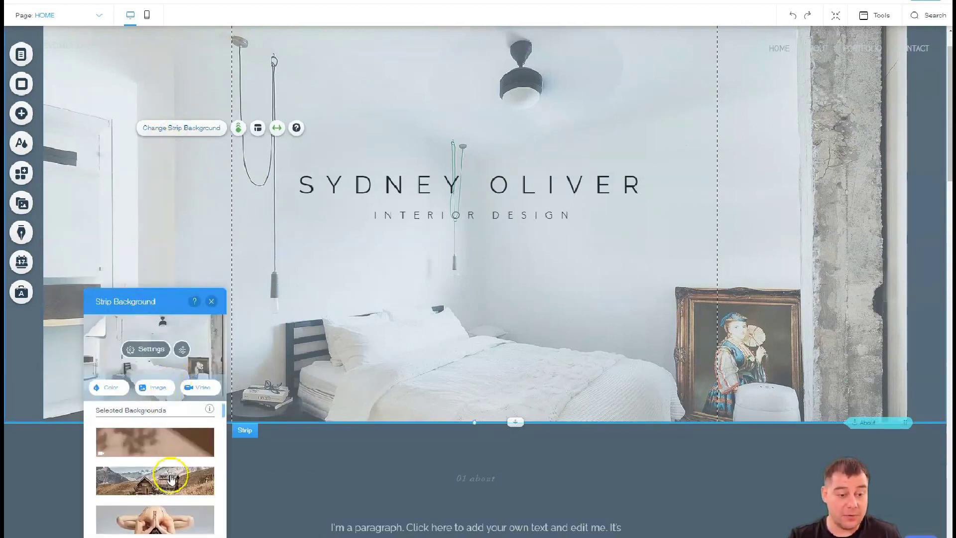
scroll(169, 470, down, 4)
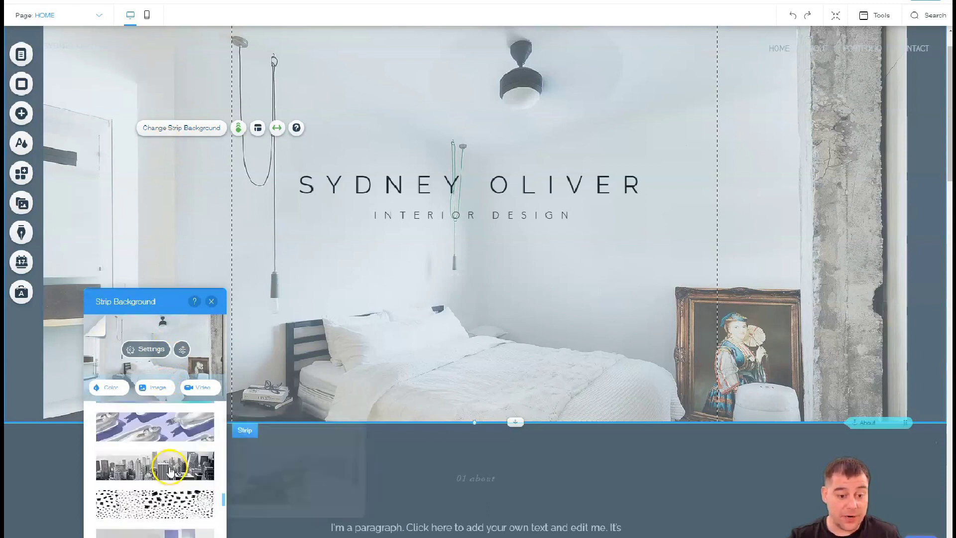
scroll(162, 512, up, 2)
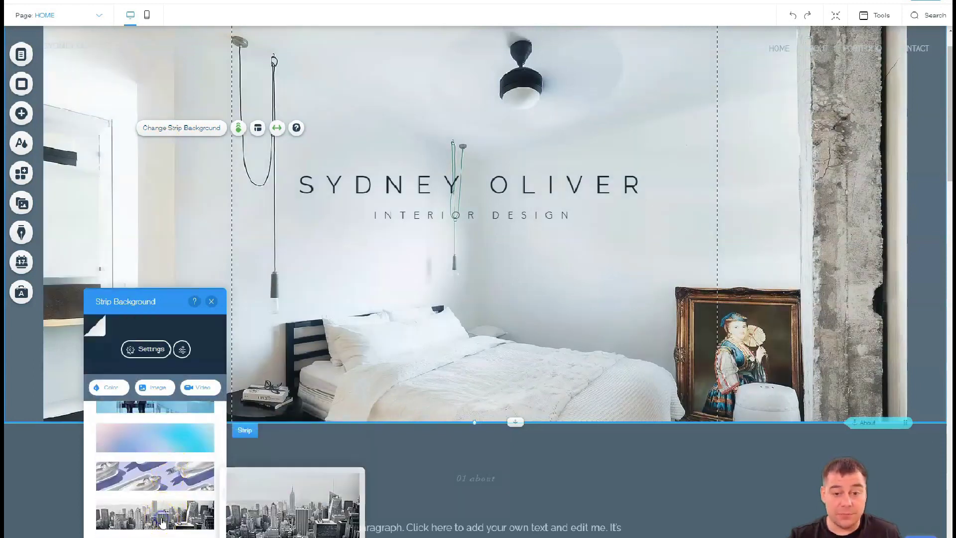
click(162, 520)
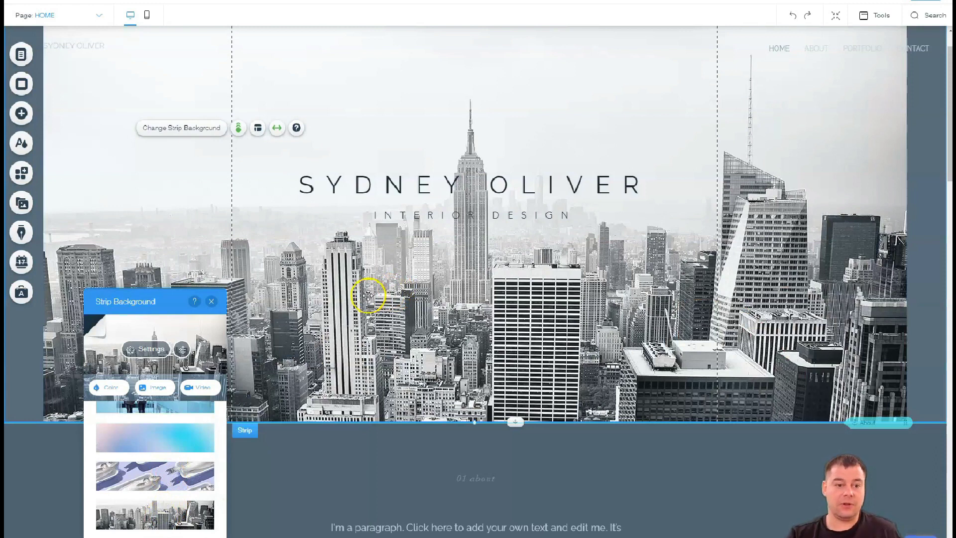
Step: Fade the skyline to 46% image opacity and the colour behind to 61%
click(146, 348)
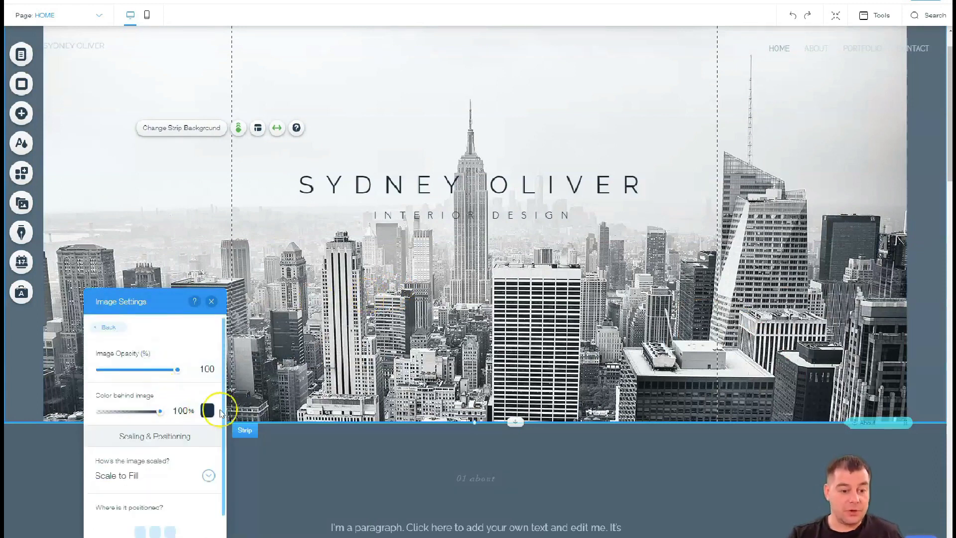
drag(159, 412, 138, 412)
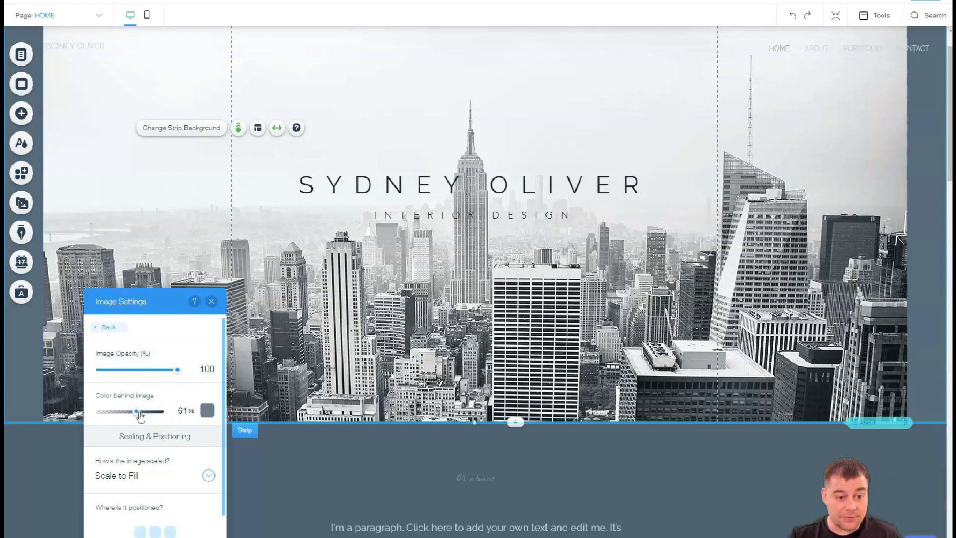
drag(177, 370, 136, 369)
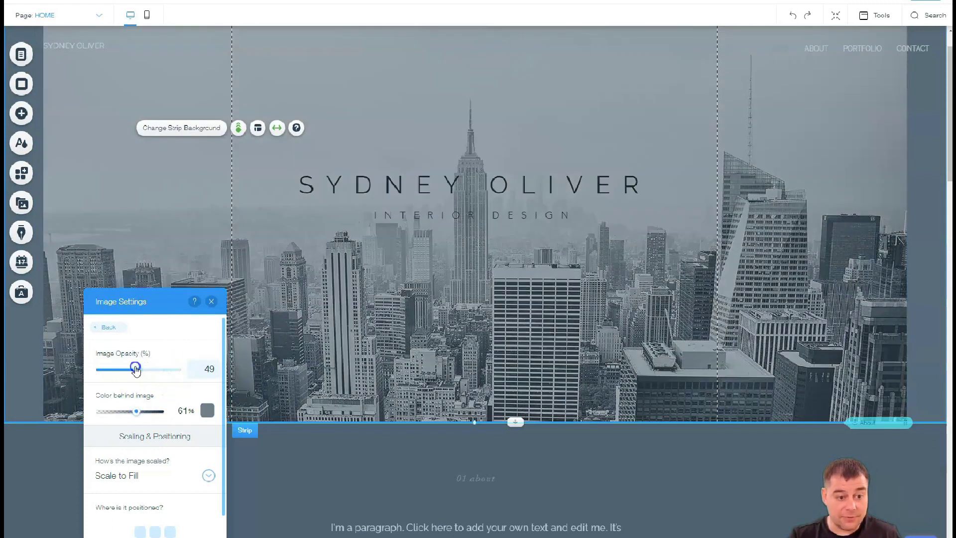
Step: Make the SYDNEY OLIVER title and INTERIOR DESIGN subtitle text white
click(448, 185)
double_click(470, 183)
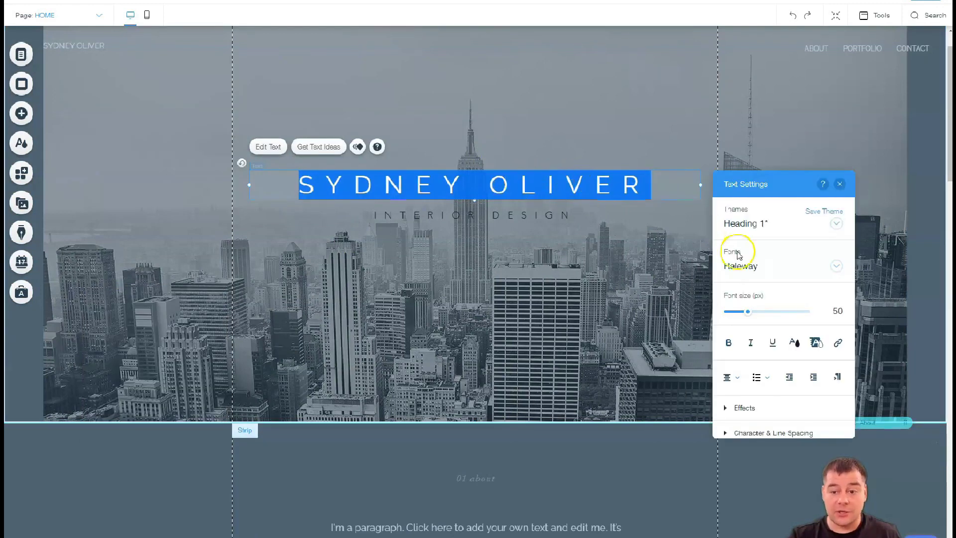
click(795, 342)
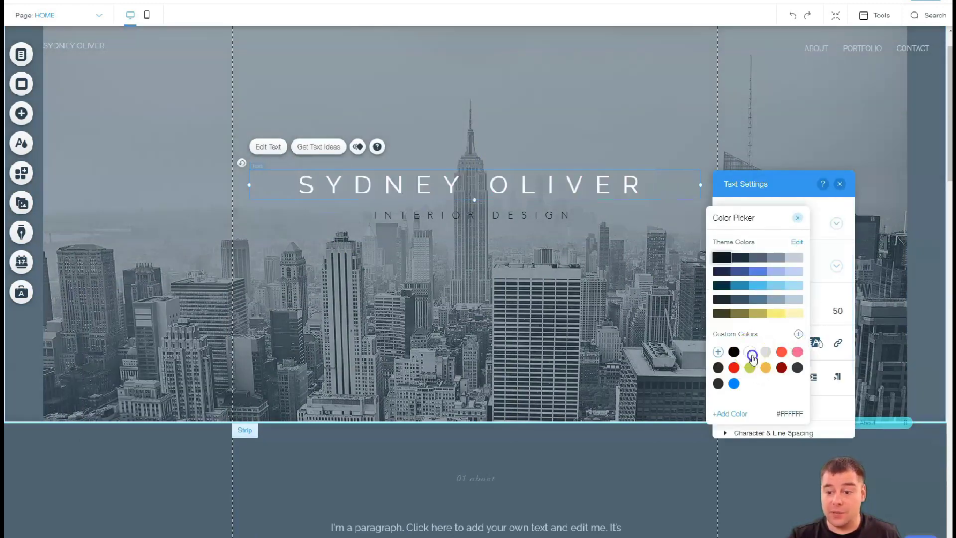
click(500, 261)
click(464, 214)
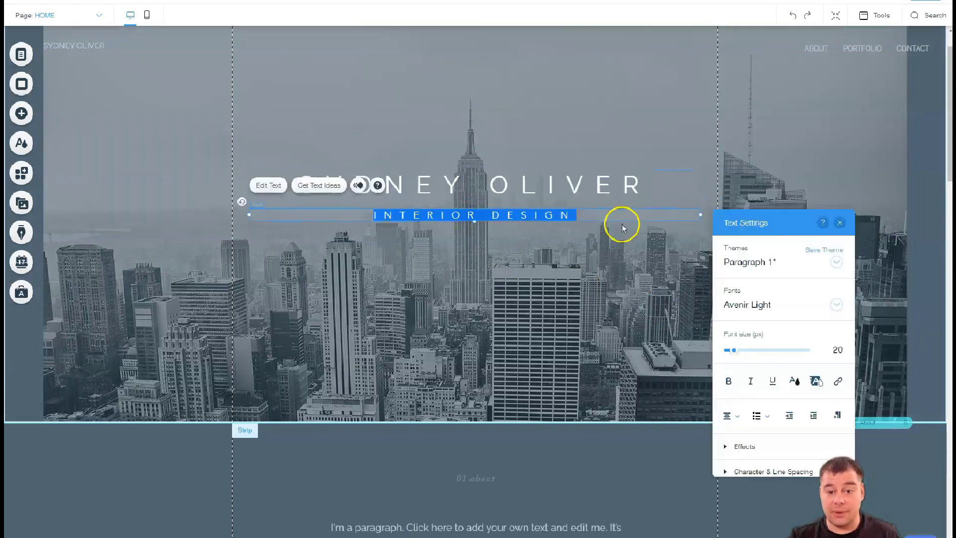
click(795, 381)
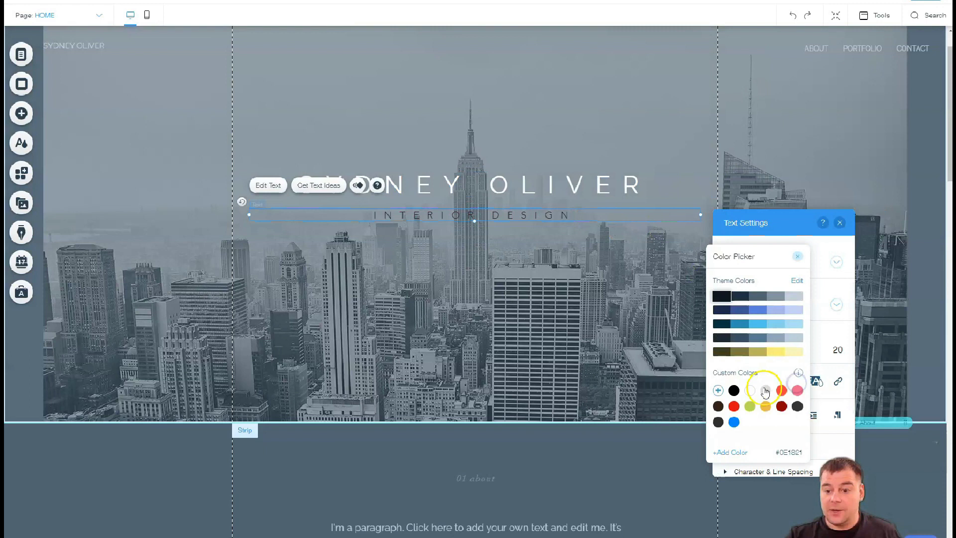
click(549, 305)
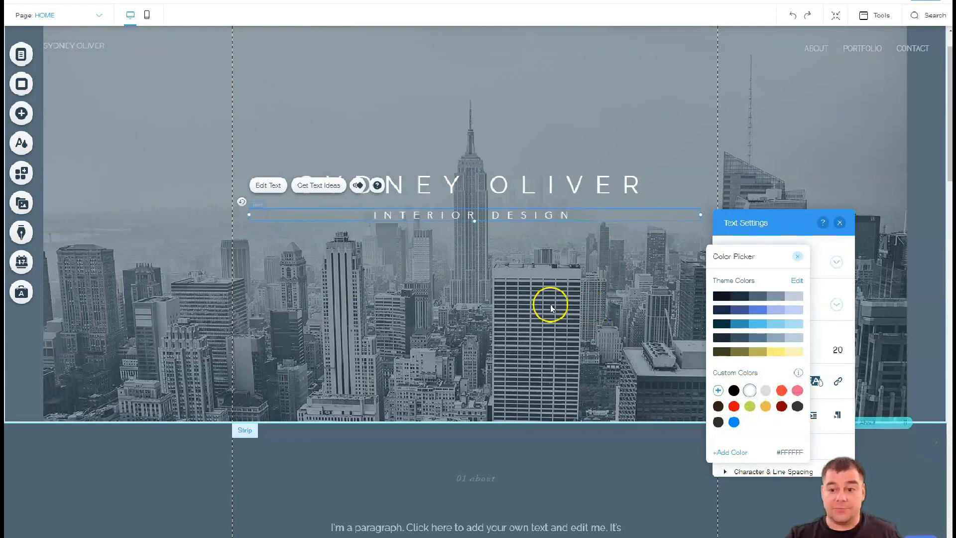
click(492, 96)
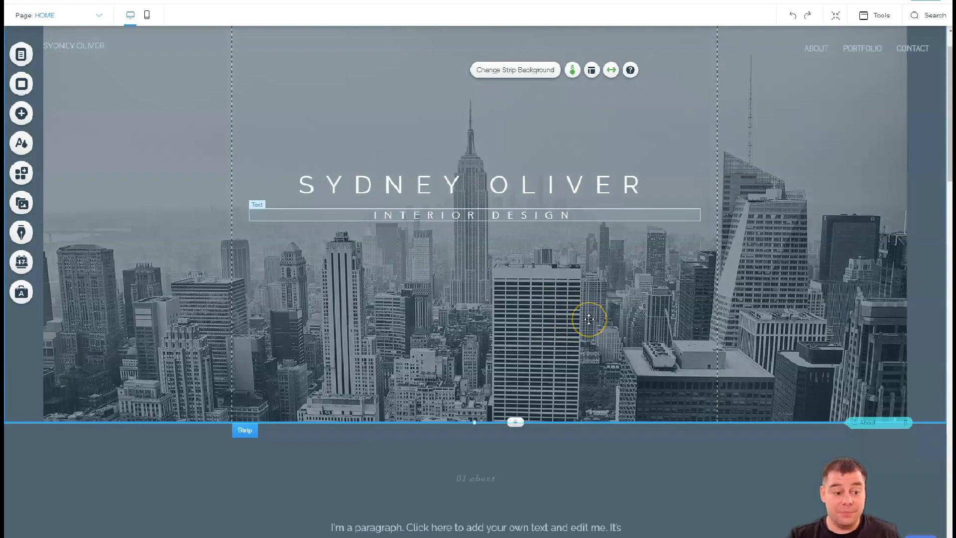
Step: Stretch the skyline strip to full Screen width
scroll(575, 281, down, 3)
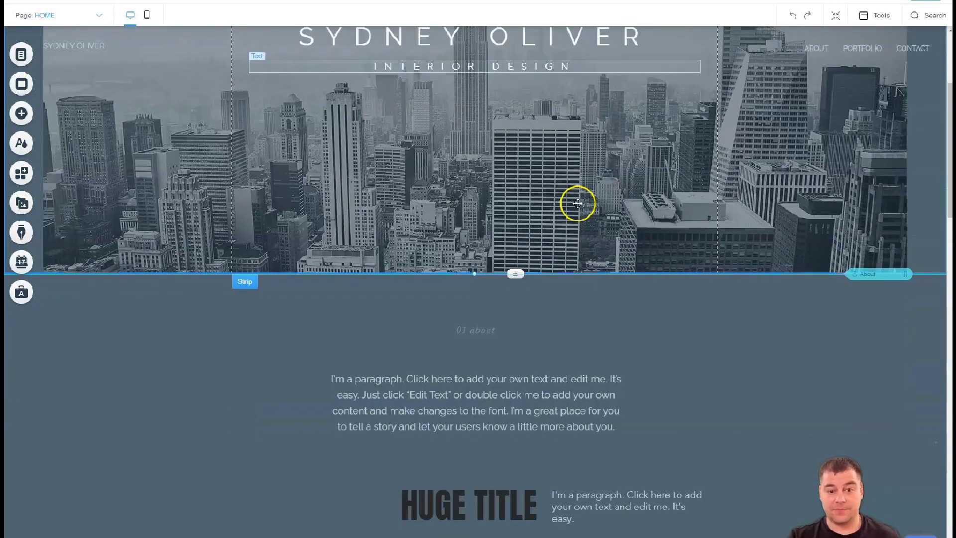
scroll(577, 203, up, 4)
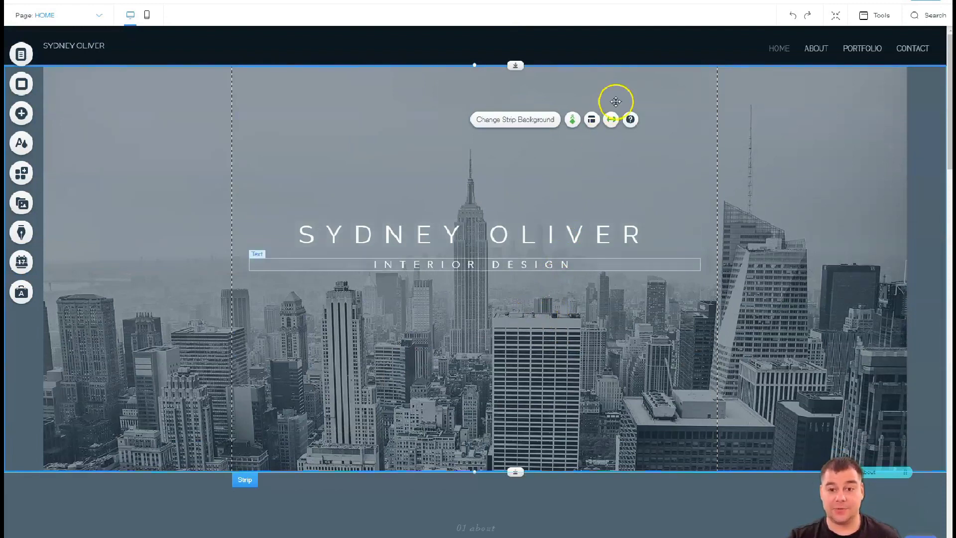
click(611, 119)
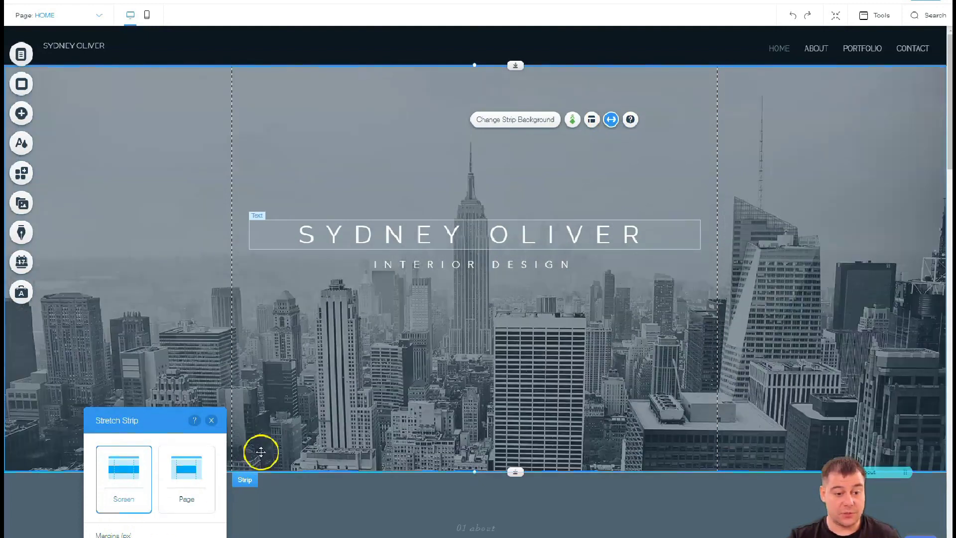
Step: Close the stretch settings and reposition an element within the full-width skyline hero
click(211, 419)
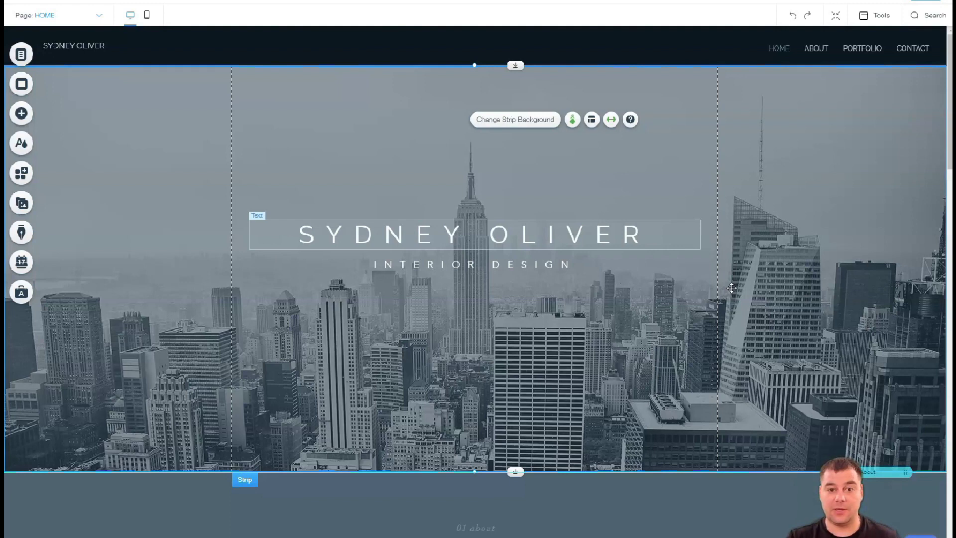
click(732, 287)
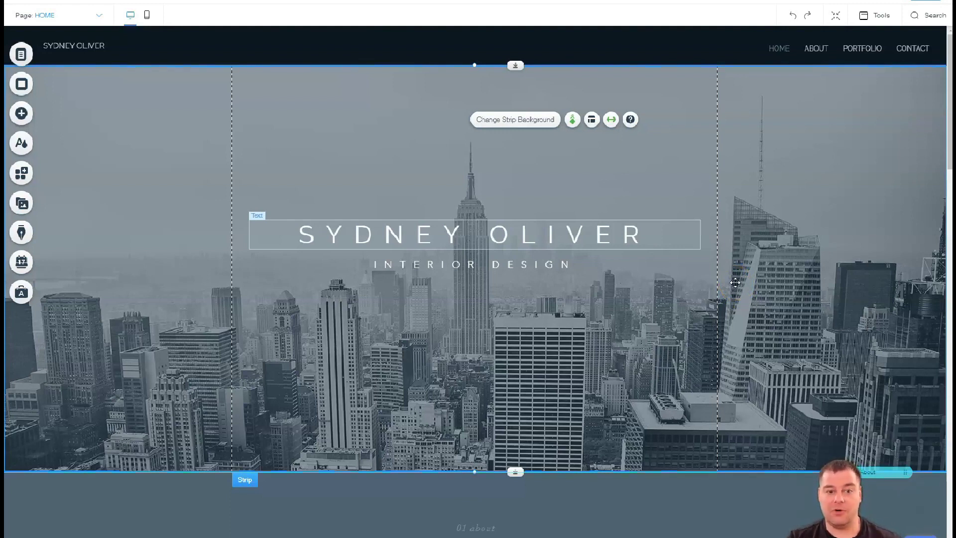
mouse_move(735, 282)
mouse_down()
mouse_move(740, 273)
mouse_move(703, 273)
mouse_move(708, 283)
mouse_up()
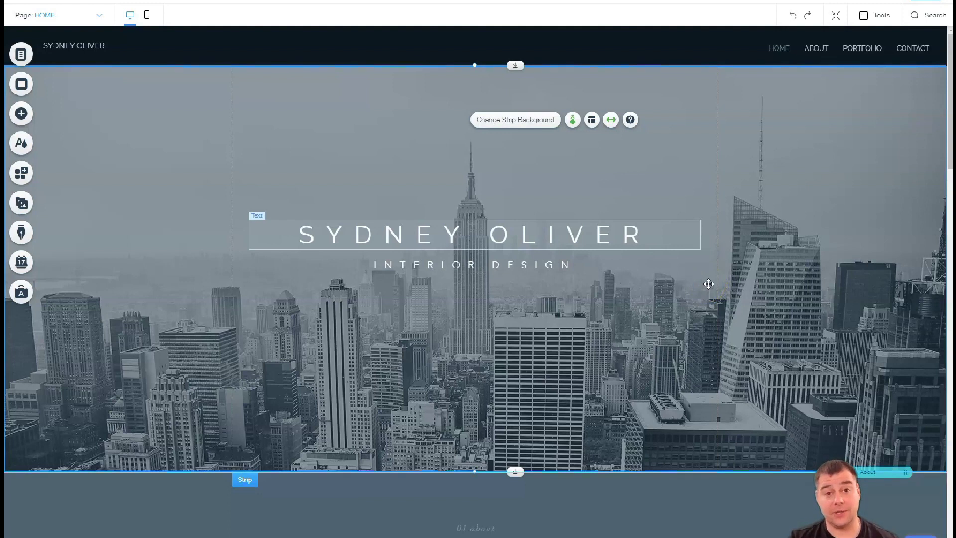
drag(708, 284, 709, 271)
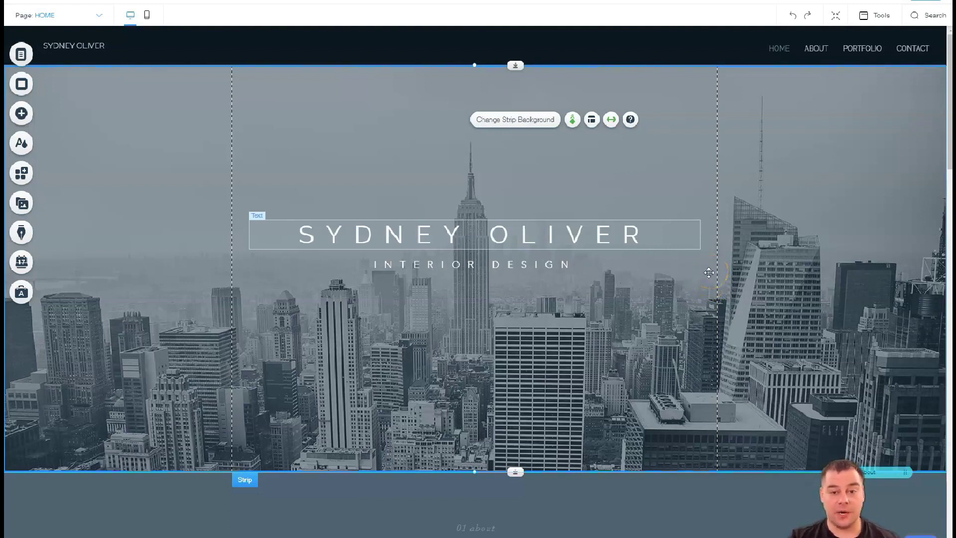